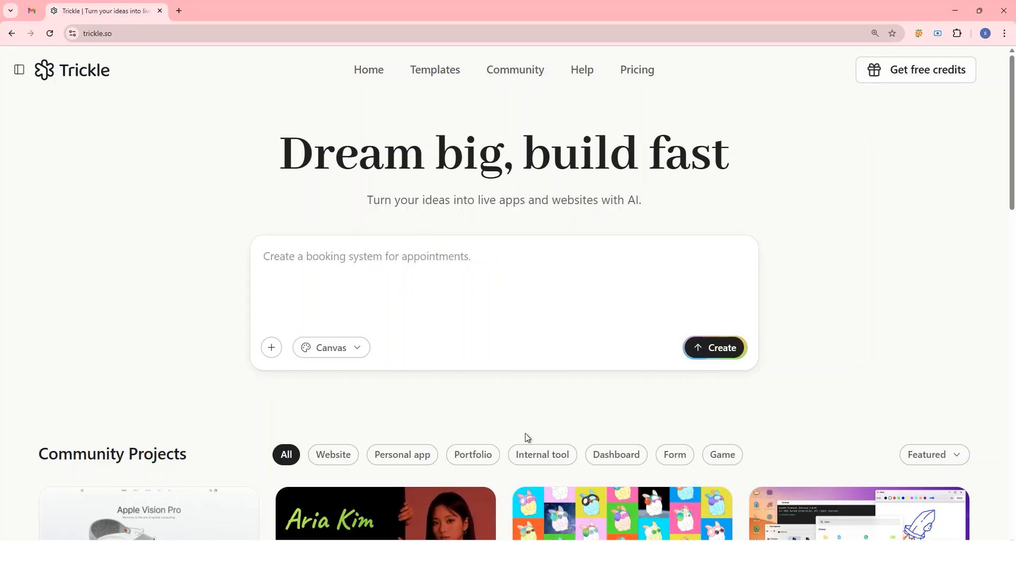
# Switch to Word and copy the full website brief, from the SmileNest Dental Care business name to the modern visuals line.
pyautogui.click(569, 556)
pyautogui.moveTo(487, 340); pyautogui.dragTo(289, 281)
pyautogui.click(440, 361)
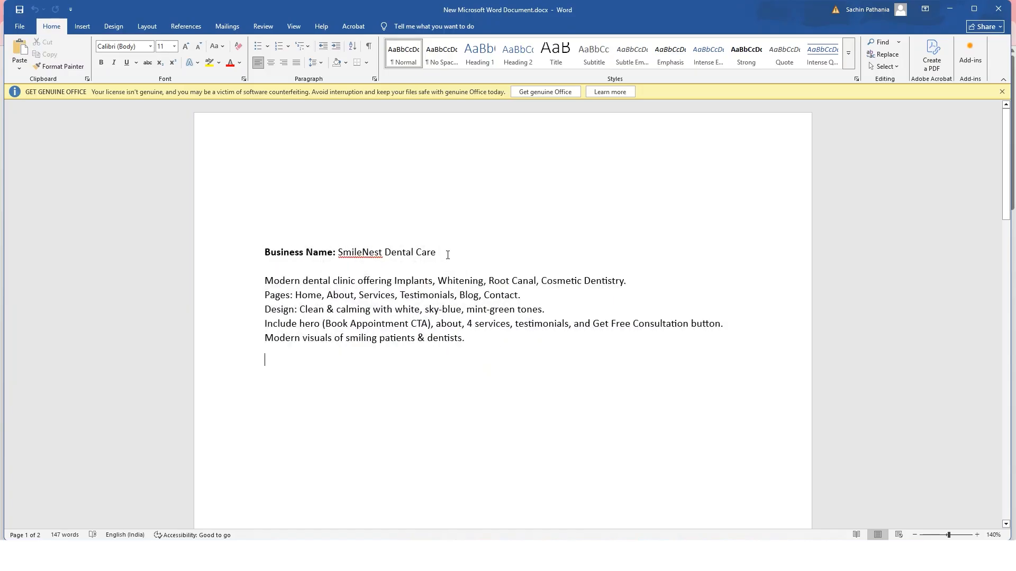
pyautogui.moveTo(416, 251); pyautogui.dragTo(256, 256)
pyautogui.click(521, 339)
pyautogui.moveTo(626, 280); pyautogui.dragTo(245, 277)
pyautogui.moveTo(523, 294); pyautogui.dragTo(223, 292)
pyautogui.click(534, 340)
pyautogui.moveTo(482, 341); pyautogui.dragTo(259, 253)
pyautogui.hotkey('ctrl', 'c')
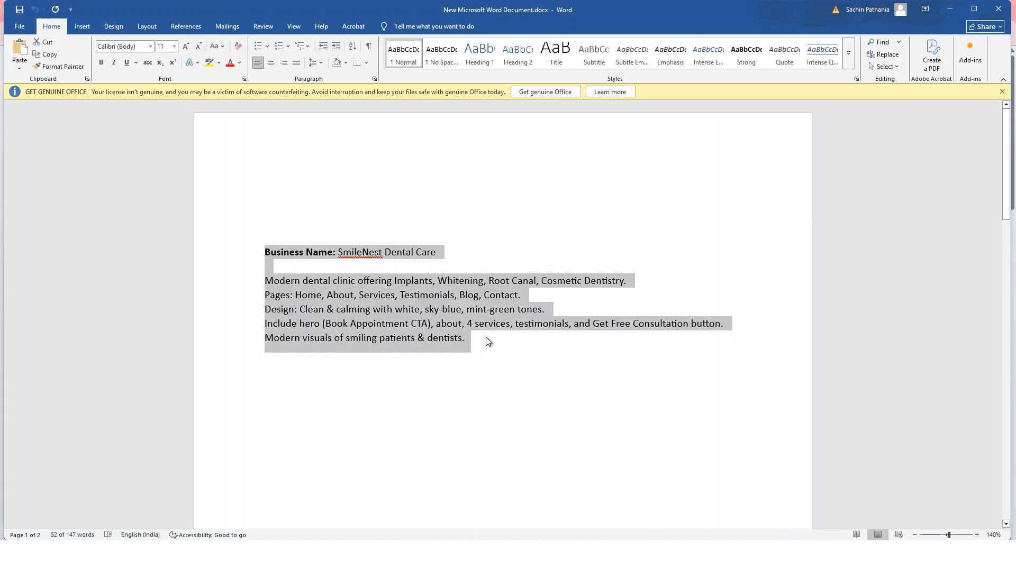
pyautogui.click(485, 341)
# Switch back to Trickle in the browser, paste the SmileNest Dental Care brief as the prompt and create the website.
pyautogui.click(548, 509)
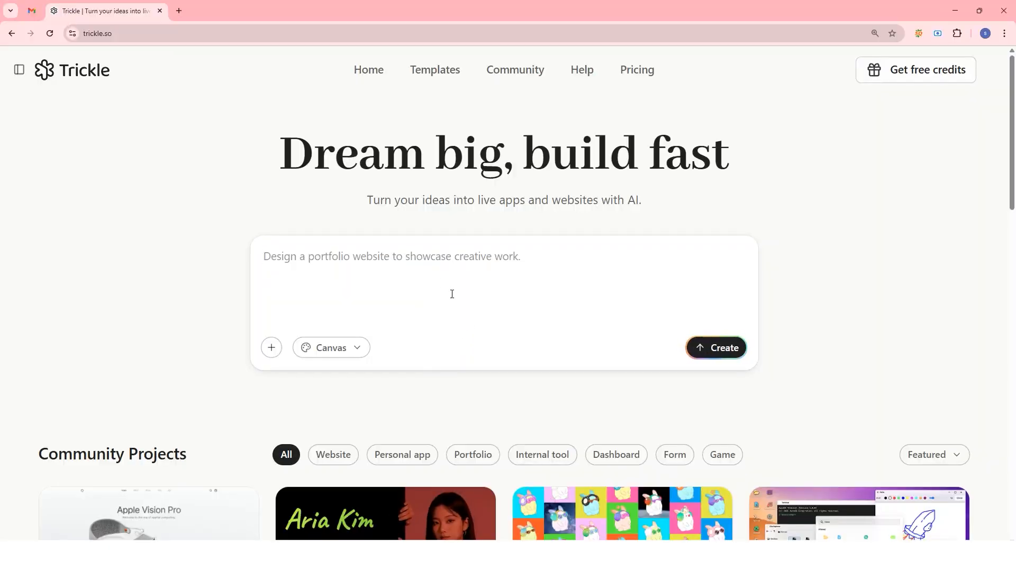
pyautogui.hotkey('ctrl', 'v')
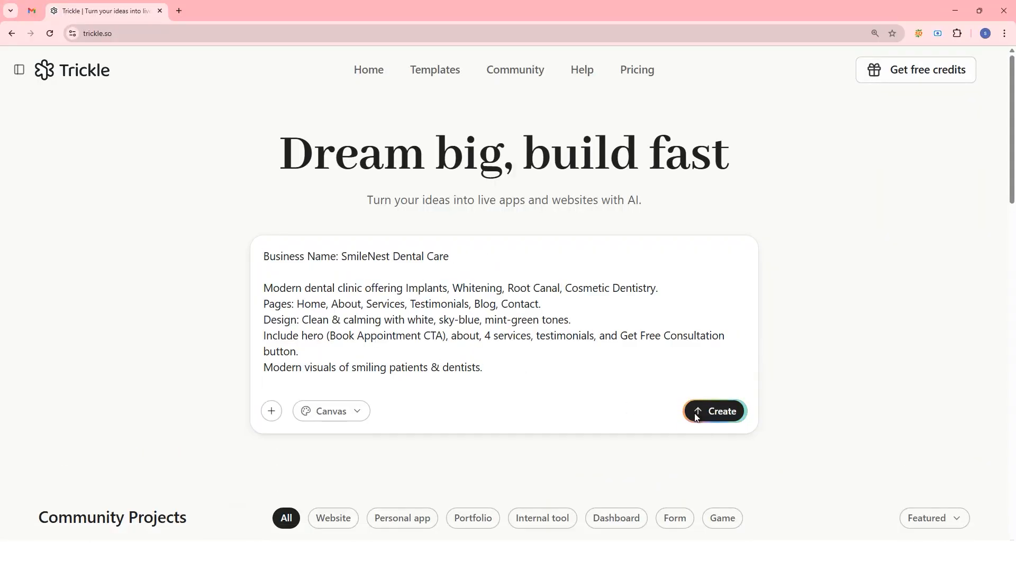
pyautogui.click(715, 417)
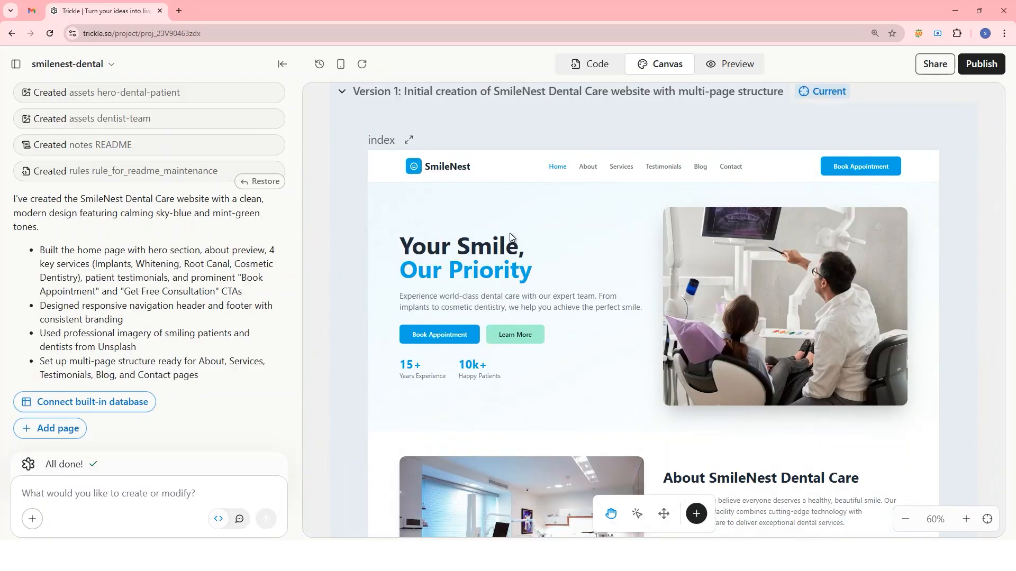
# Preview the generated home page from hero to footer and check its About link.
pyautogui.click(711, 66)
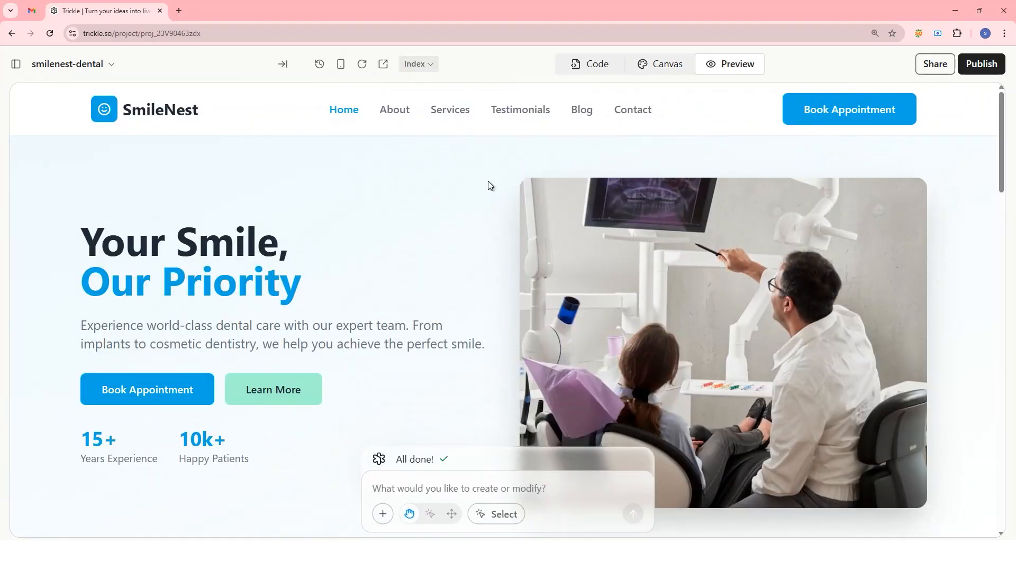
pyautogui.scroll(-15, 489, 186)
pyautogui.scroll(-15, 492, 181)
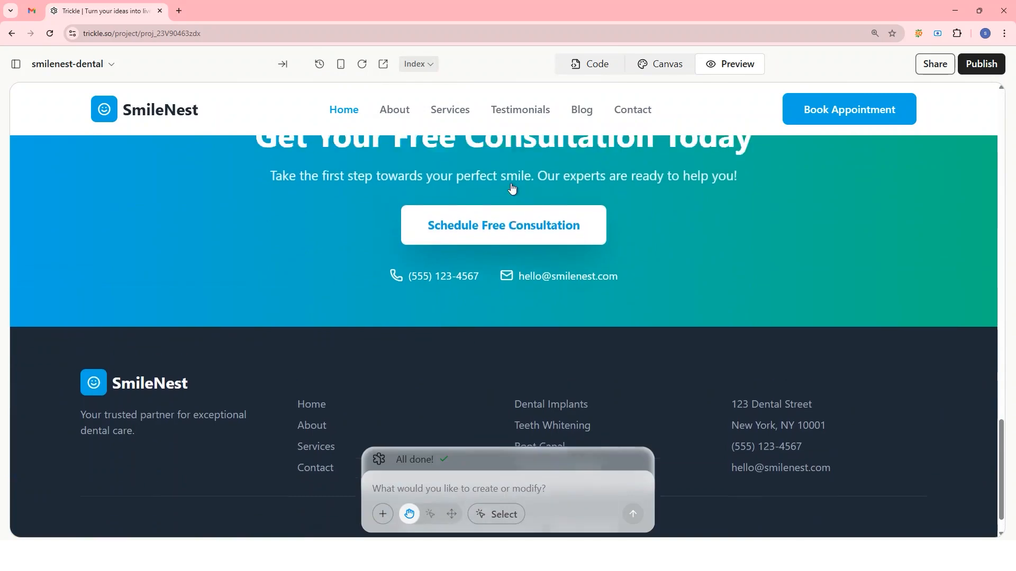
pyautogui.scroll(20, 512, 188)
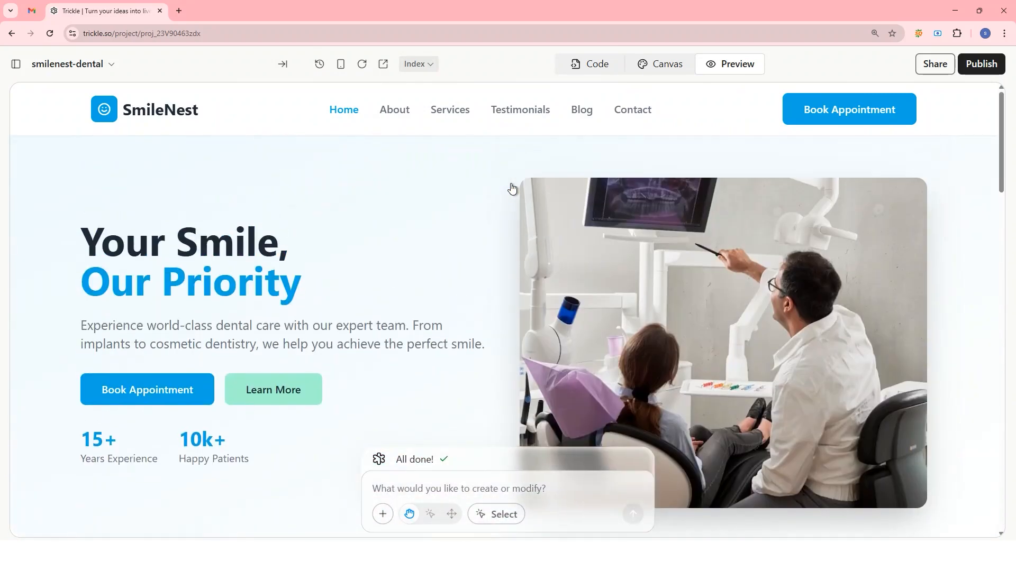
pyautogui.click(392, 116)
pyautogui.tripleClick(40, 96)
pyautogui.click(39, 96)
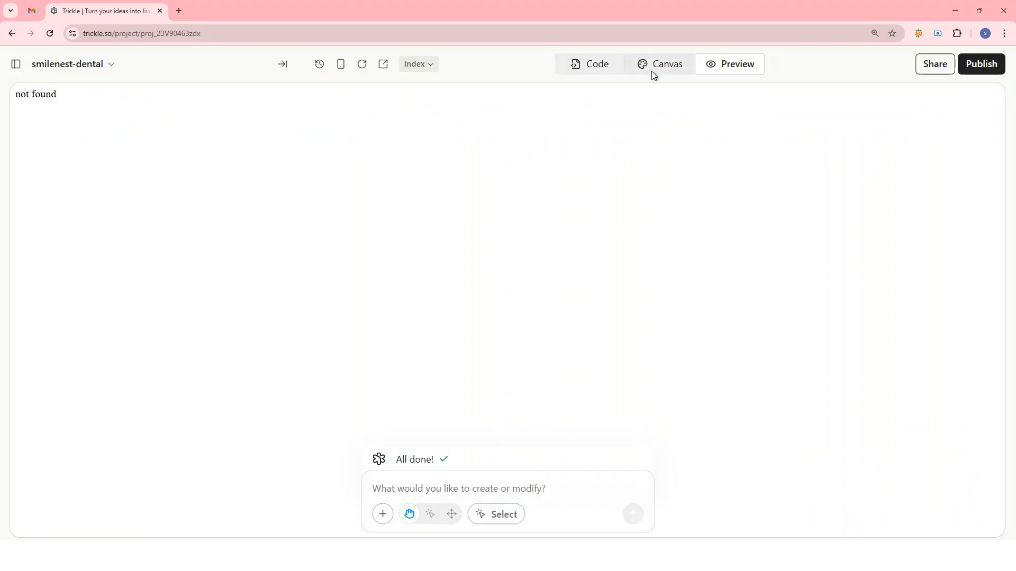
# Return to the canvas and send the AI the request "Create about, services, testimonials, blog and contact page".
pyautogui.click(669, 71)
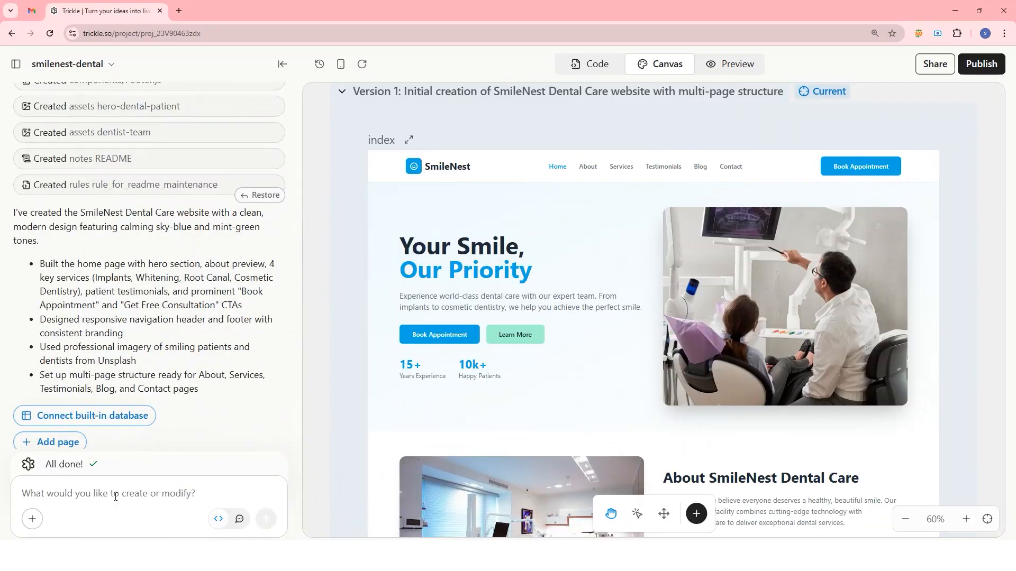
pyautogui.click(108, 491)
pyautogui.write('Create about, services,')
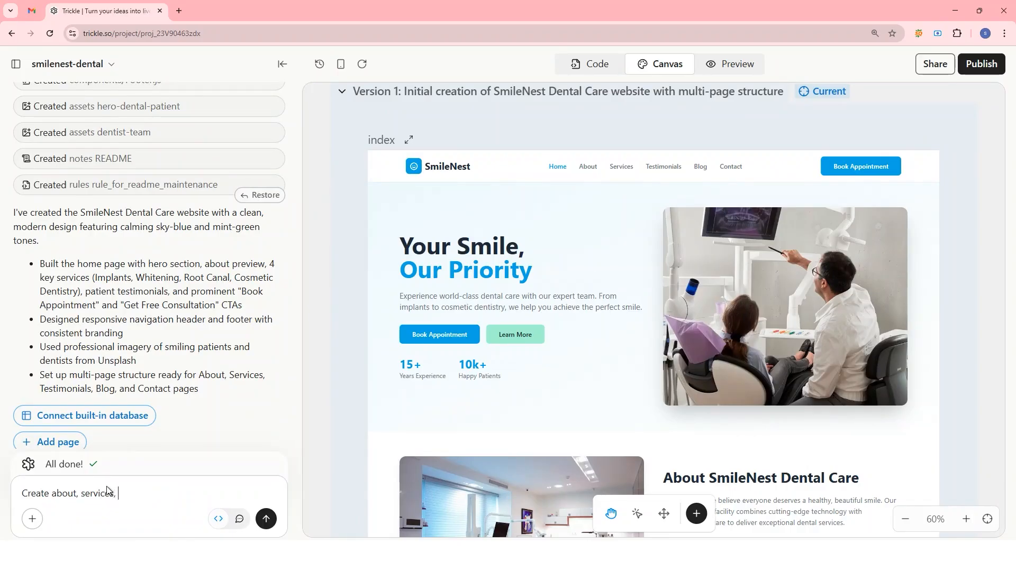
pyautogui.write('stimonials, blog and contact page')
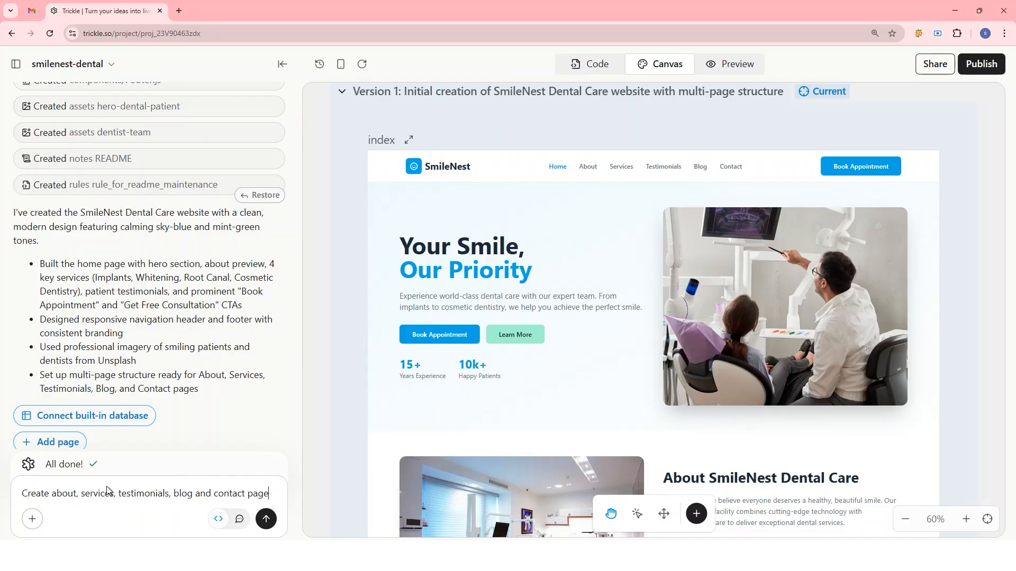
pyautogui.click(266, 519)
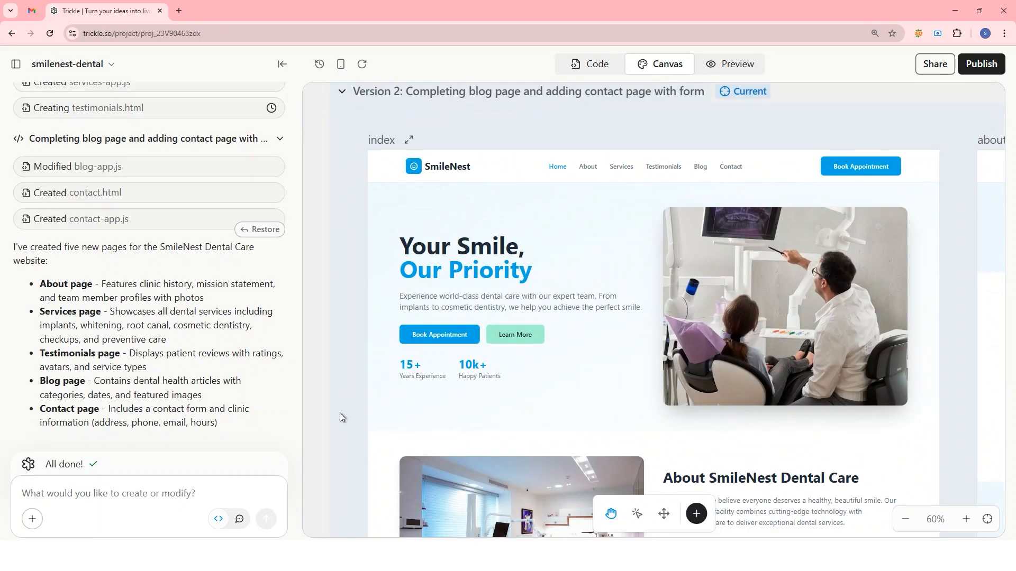
# Preview the updated site and look through the Home and About pages.
pyautogui.click(720, 70)
pyautogui.scroll(-15, 479, 240)
pyautogui.scroll(-5, 482, 244)
pyautogui.scroll(20, 482, 244)
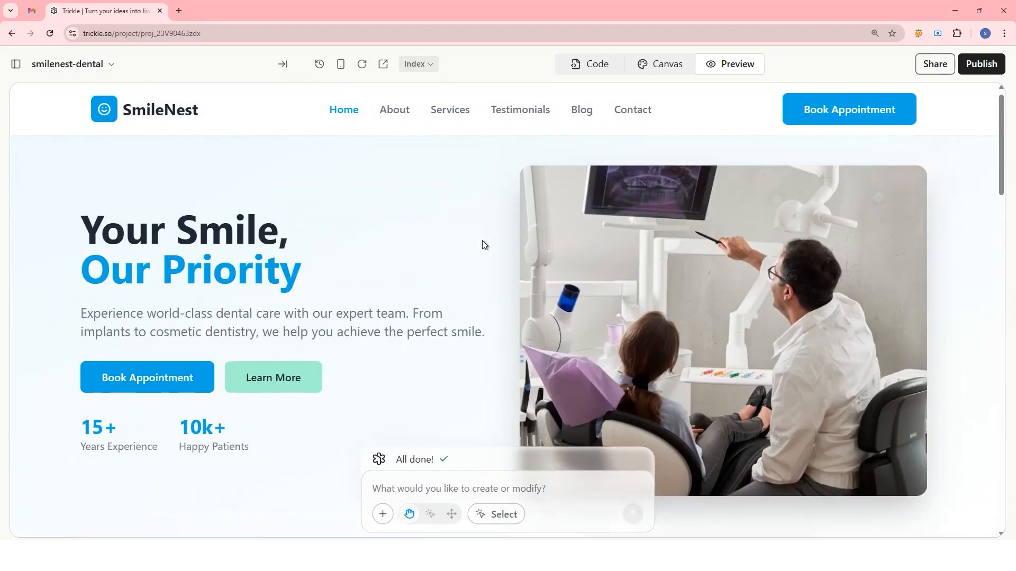
pyautogui.click(394, 112)
pyautogui.scroll(-10, 486, 252)
pyautogui.scroll(10, 501, 243)
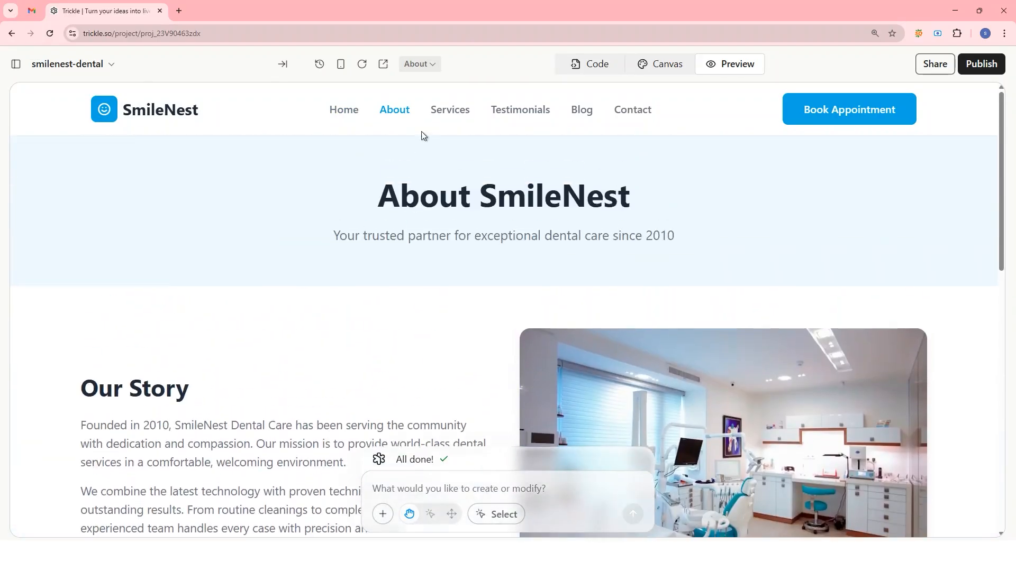
# Look through the Services and Testimonials pages in the site preview.
pyautogui.click(448, 112)
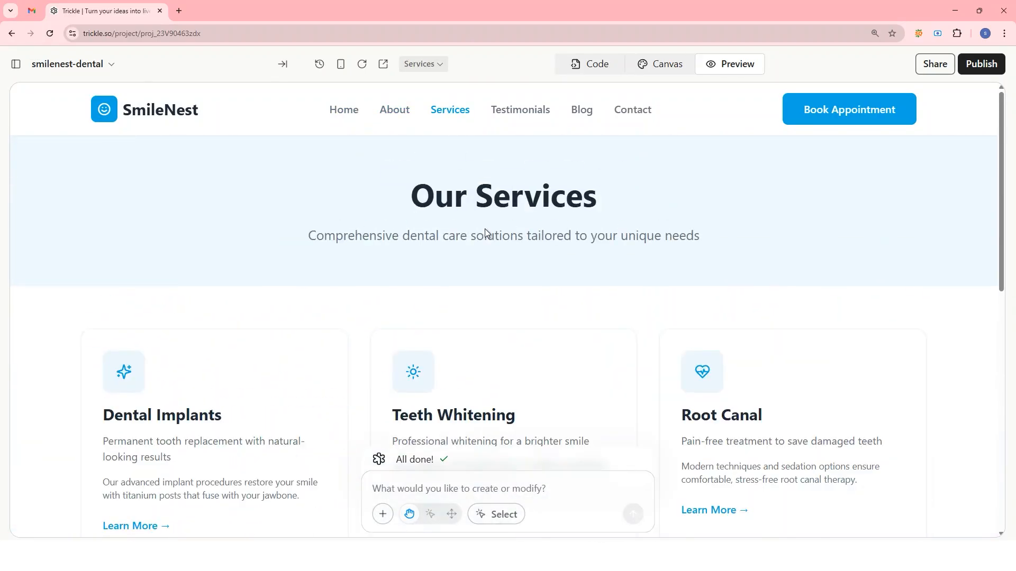
pyautogui.scroll(-10, 485, 233)
pyautogui.scroll(10, 511, 234)
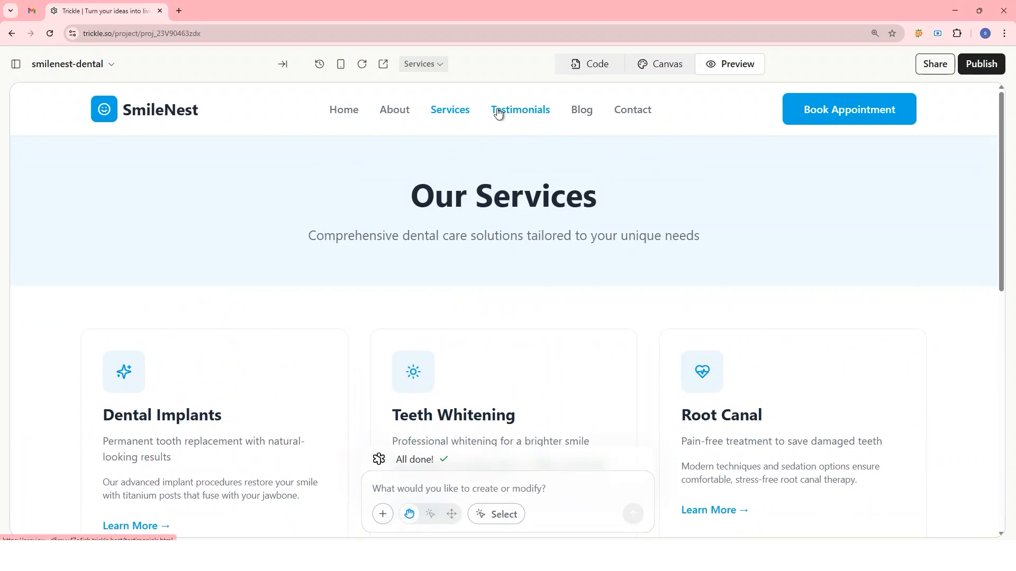
pyautogui.click(498, 113)
pyautogui.scroll(-10, 508, 283)
pyautogui.scroll(10, 508, 285)
# Look through the Blog and Contact pages in the site preview.
pyautogui.click(576, 113)
pyautogui.scroll(-4, 501, 256)
pyautogui.scroll(4, 503, 255)
pyautogui.click(626, 113)
pyautogui.scroll(-7, 540, 206)
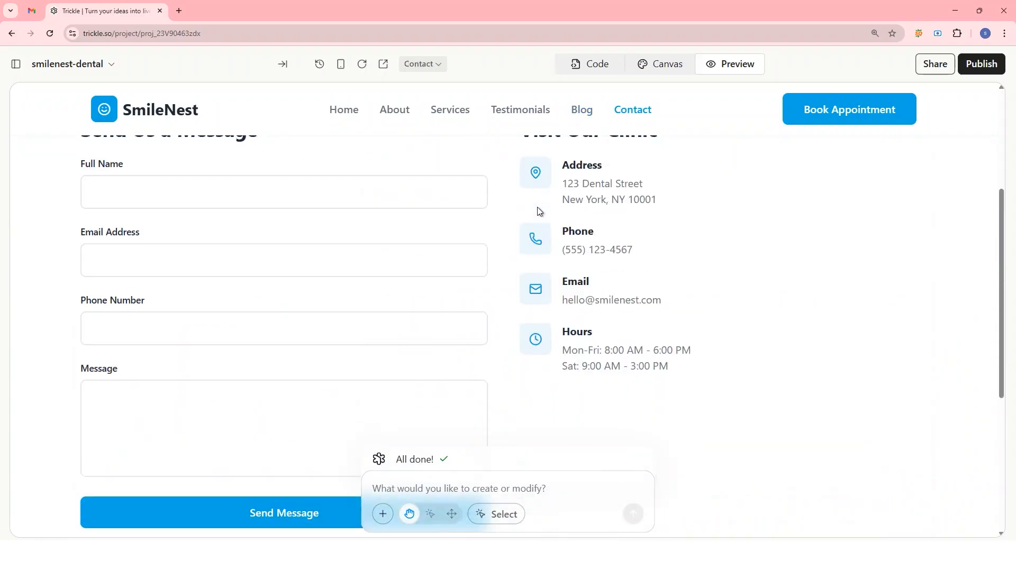
pyautogui.scroll(7, 537, 208)
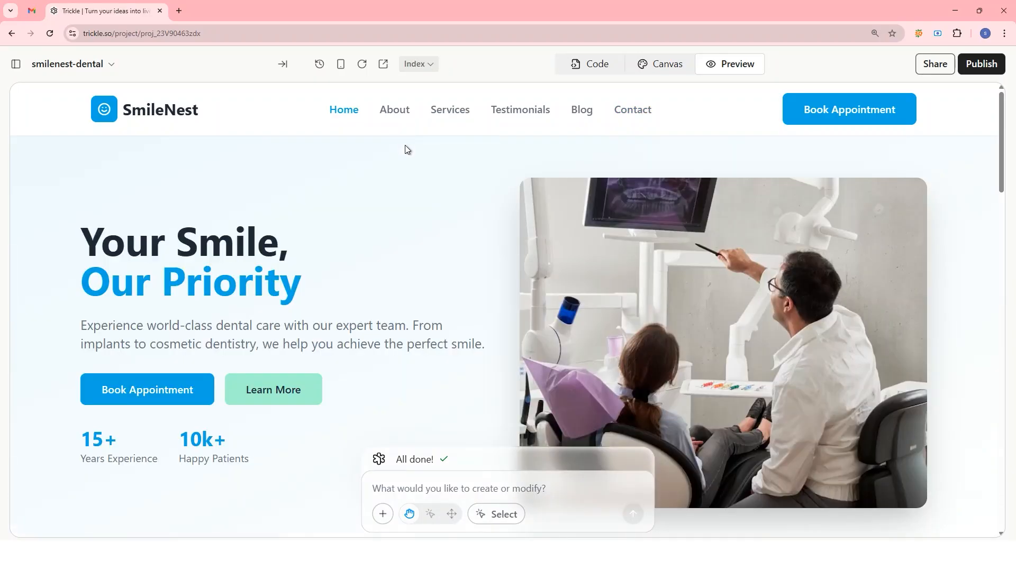
# Inspect the select-to-edit options for the home page's hero text, heading and image, and clear the image selection.
pyautogui.click(430, 515)
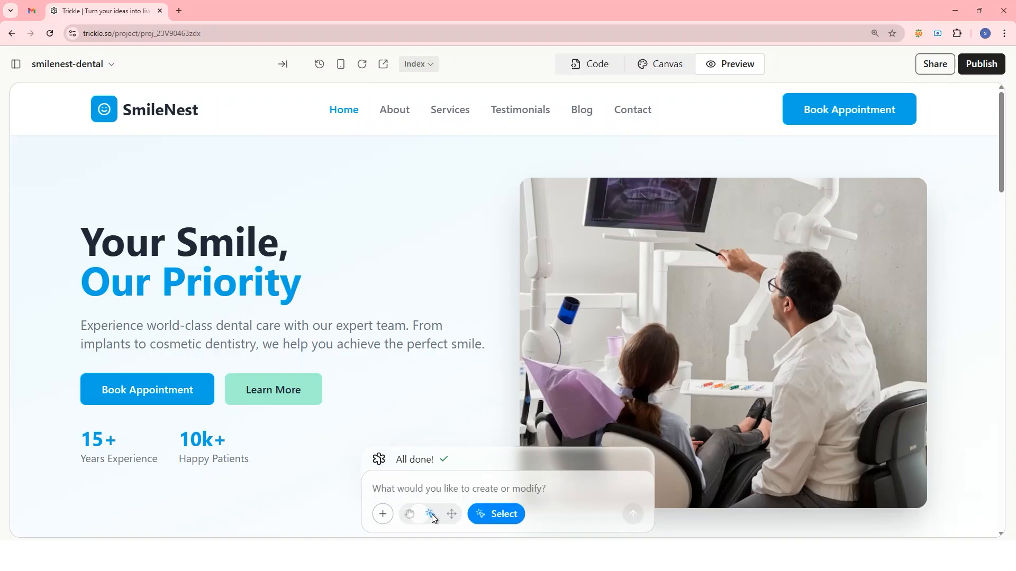
pyautogui.click(267, 339)
pyautogui.click(385, 286)
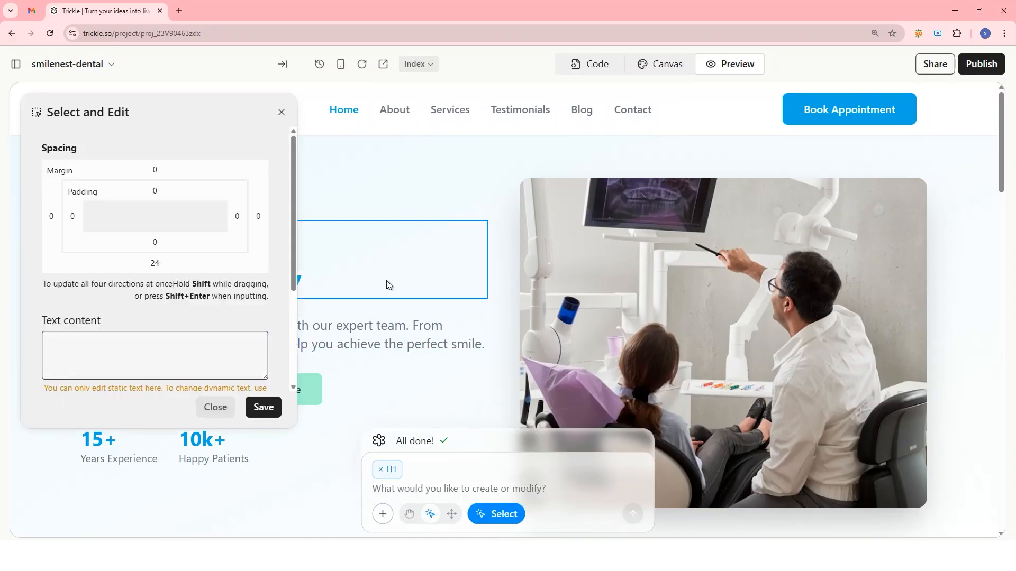
pyautogui.click(709, 292)
pyautogui.scroll(-8, 486, 294)
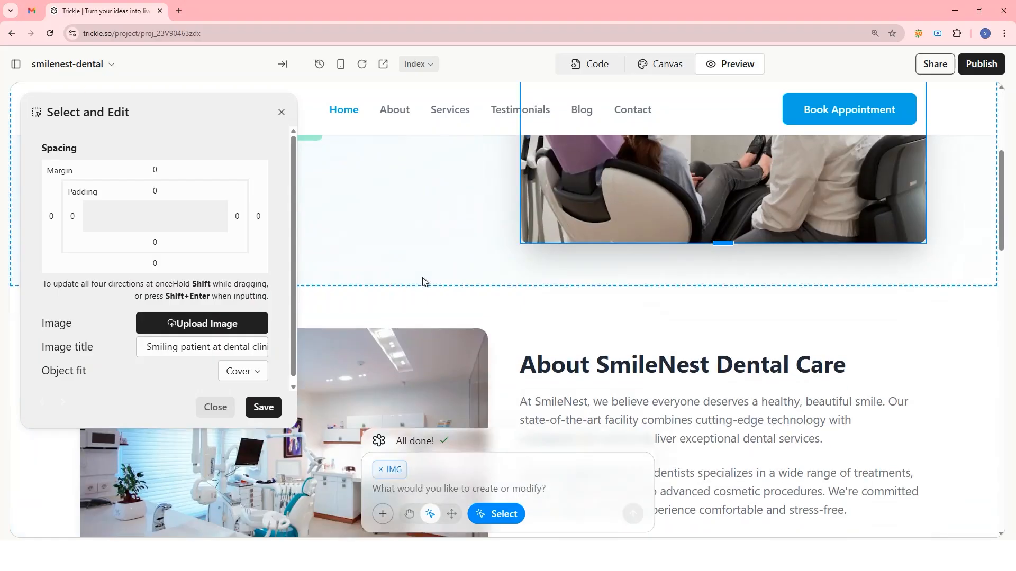
pyautogui.scroll(4, 502, 279)
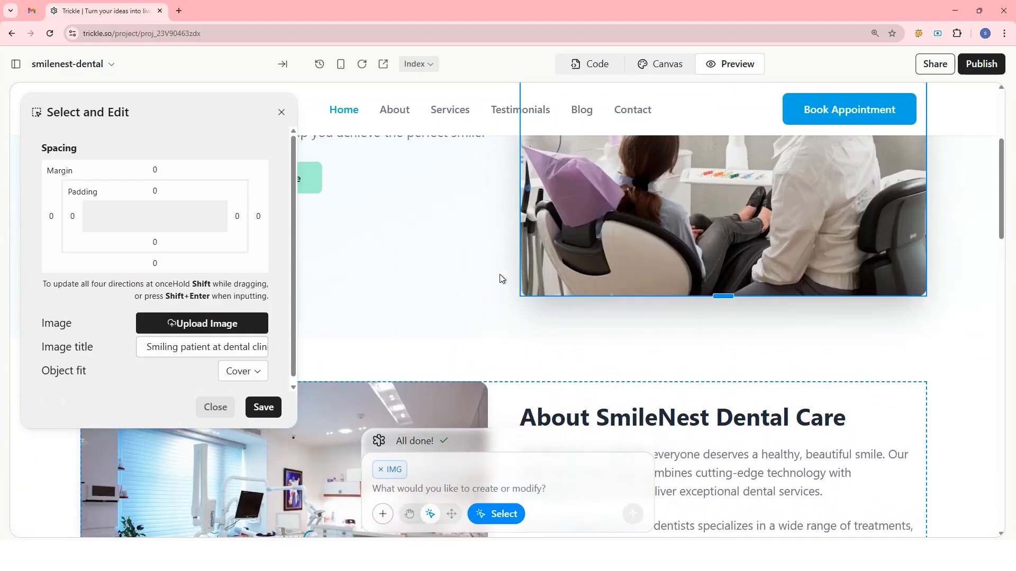
pyautogui.click(381, 470)
# Return to the canvas, restore the chat sidebar and send "Please add a section called Why choose Choose SmileNest Dental Care".
pyautogui.click(653, 67)
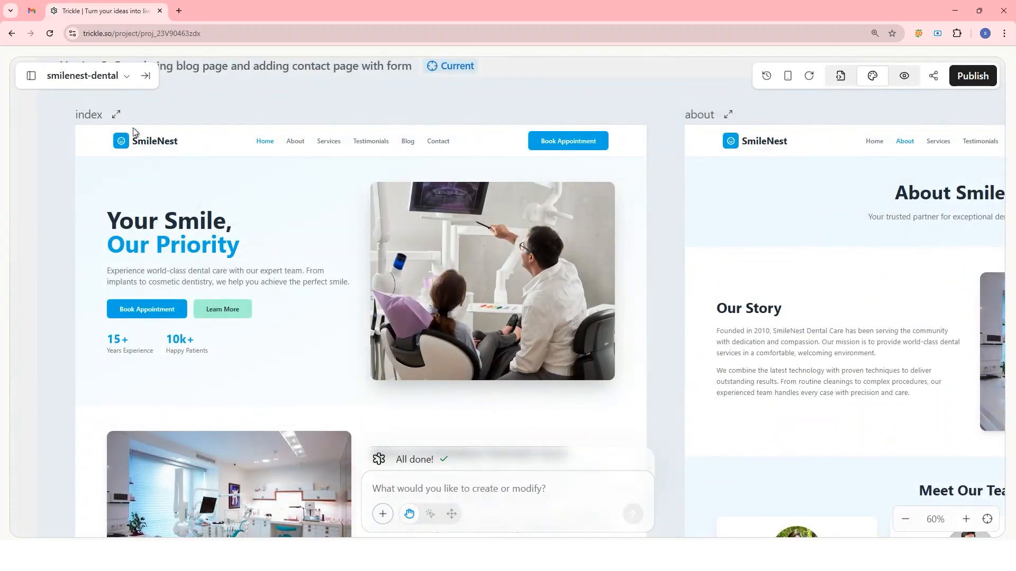
pyautogui.click(145, 76)
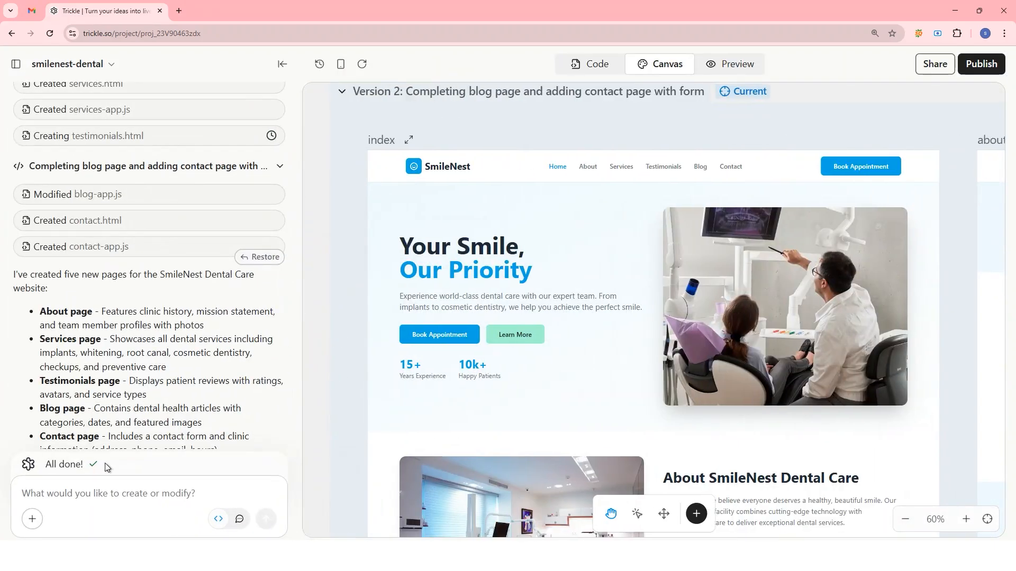
pyautogui.scroll(-10, 495, 413)
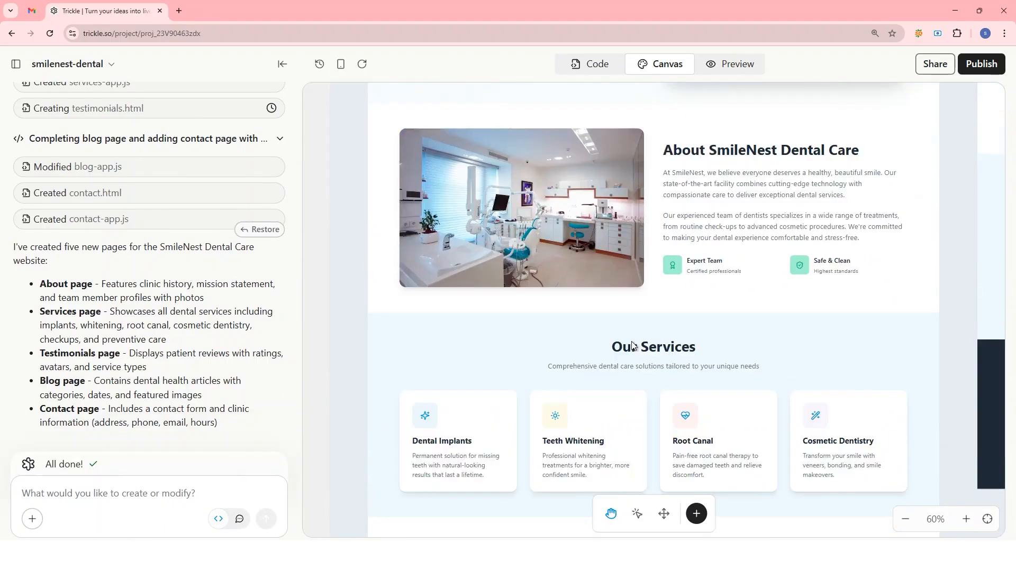
pyautogui.scroll(2, 630, 341)
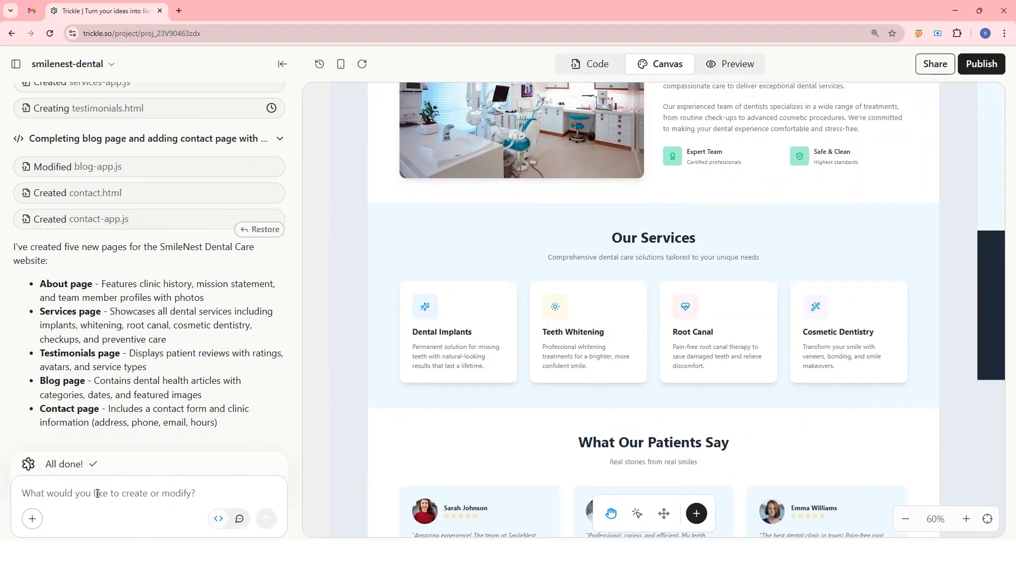
pyautogui.write('Please add a section called Why choose')
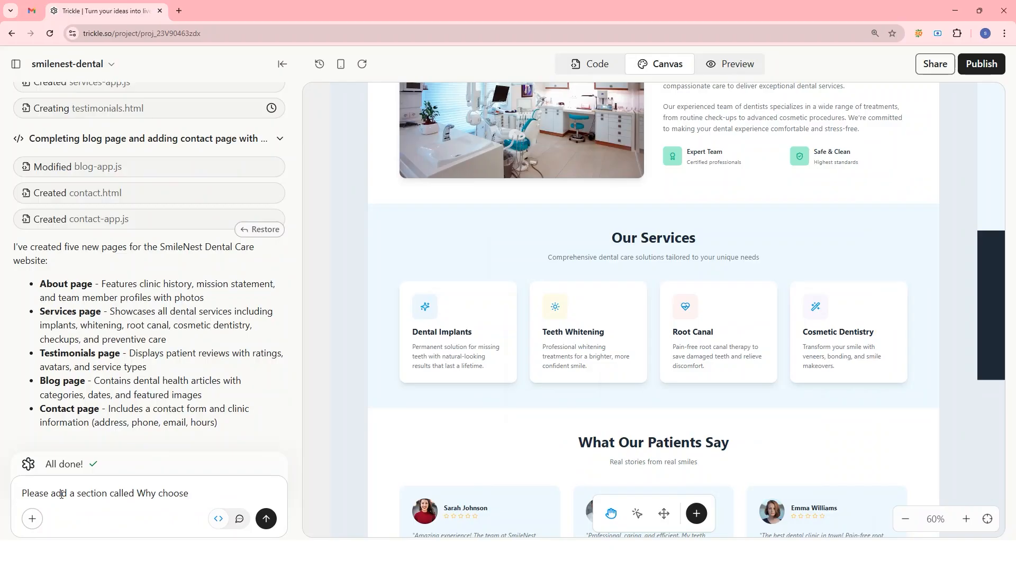
pyautogui.write('Choose SmileNest Dental Care')
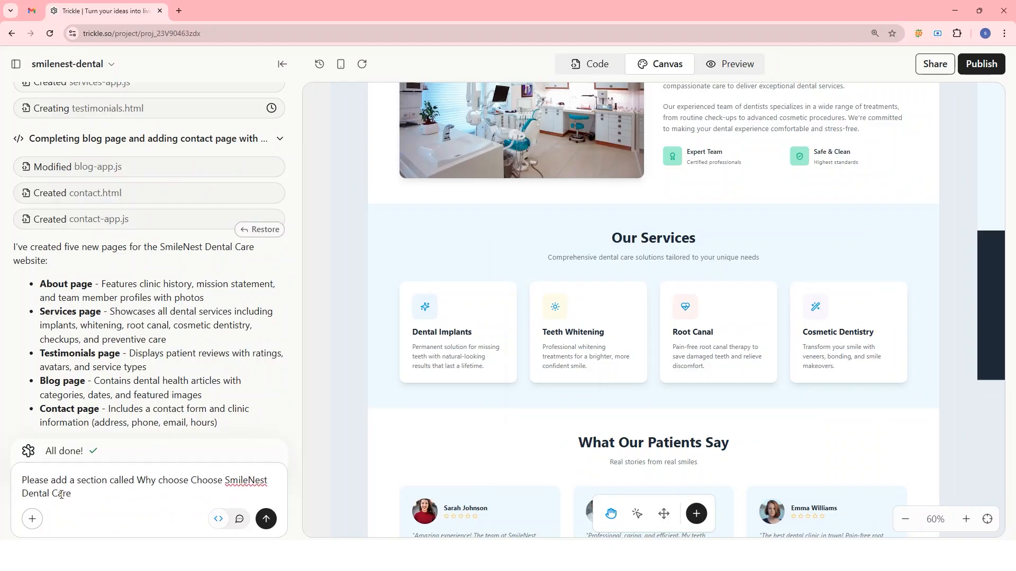
pyautogui.click(266, 519)
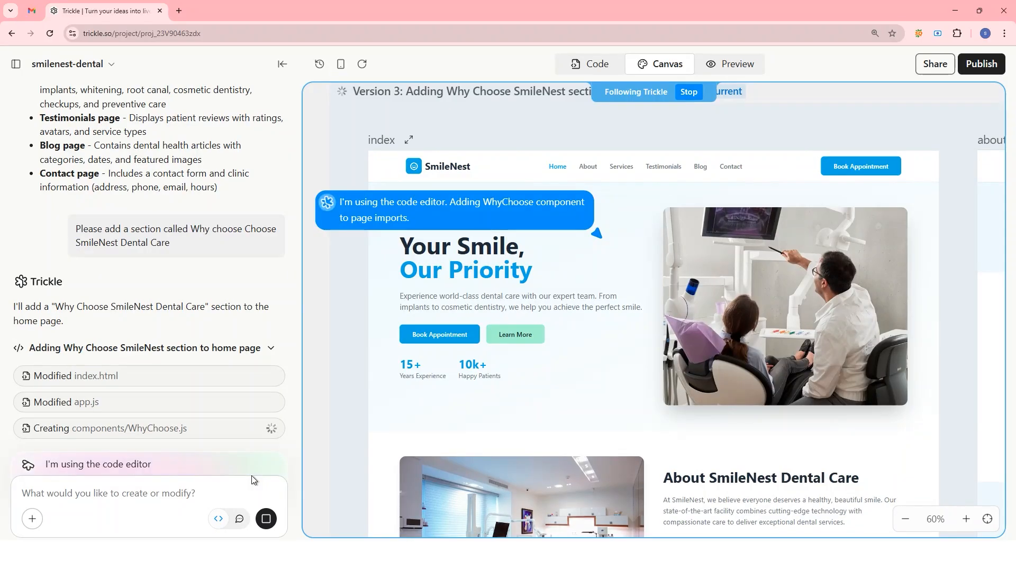
# Review the new Why Choose SmileNest Dental Care section on the canvas and in the widened site preview.
pyautogui.scroll(-7, 554, 353)
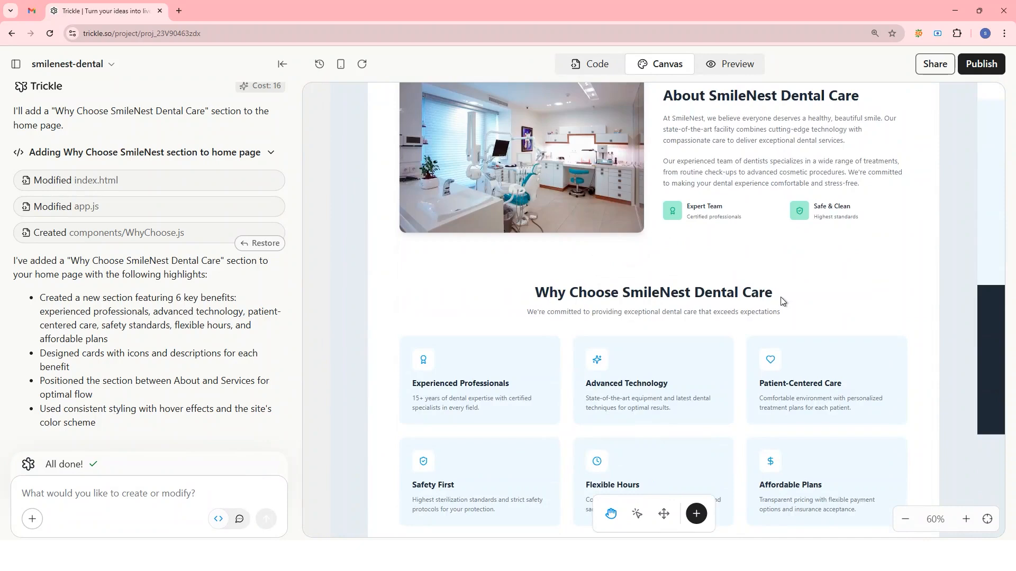
pyautogui.scroll(-2, 757, 292)
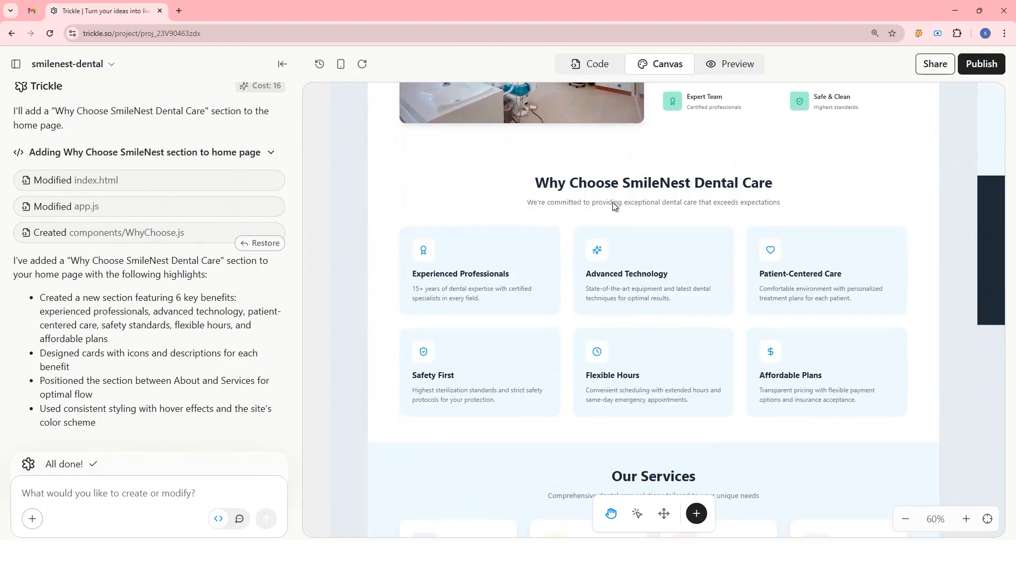
pyautogui.click(737, 64)
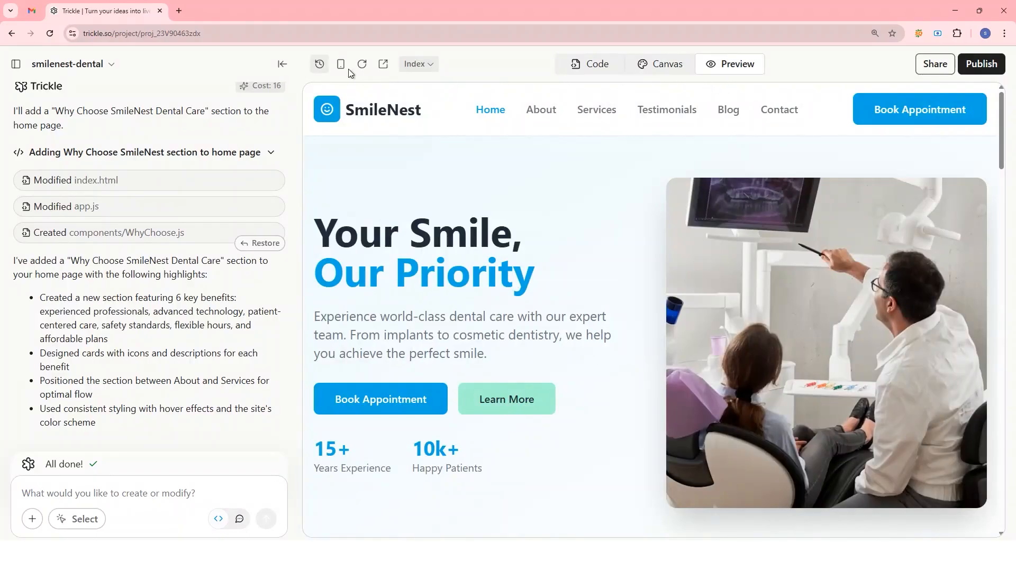
pyautogui.click(282, 64)
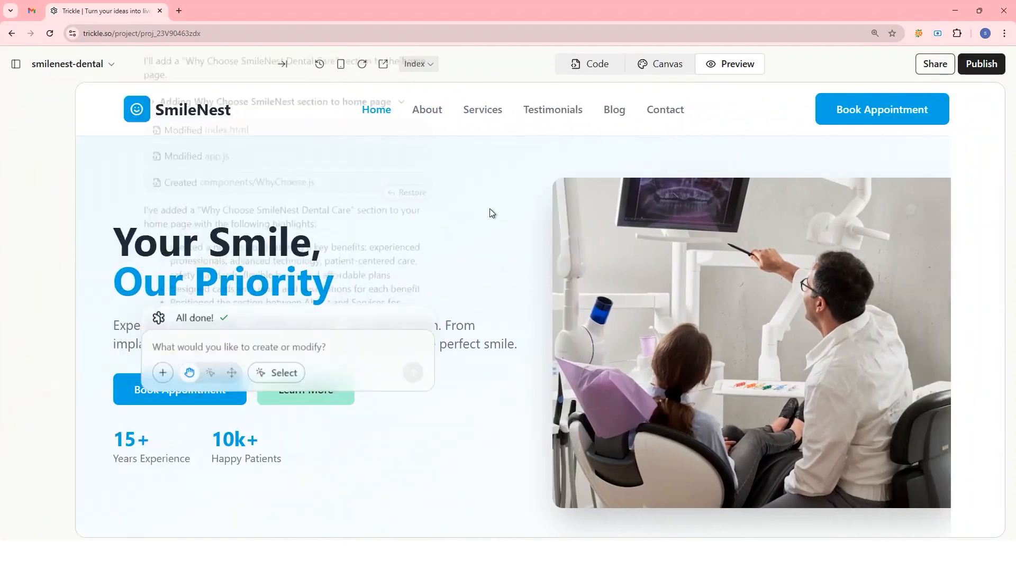
pyautogui.scroll(-8, 503, 206)
pyautogui.scroll(-15, 506, 204)
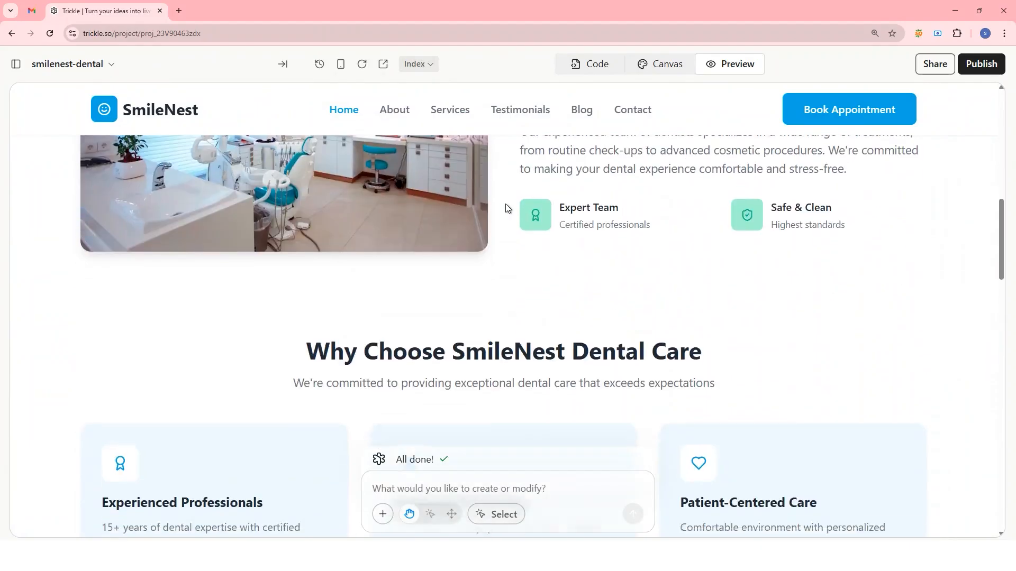
# Look through the remaining home page sections in the site preview, down to the free consultation banner and back to the hero.
pyautogui.scroll(-5, 506, 204)
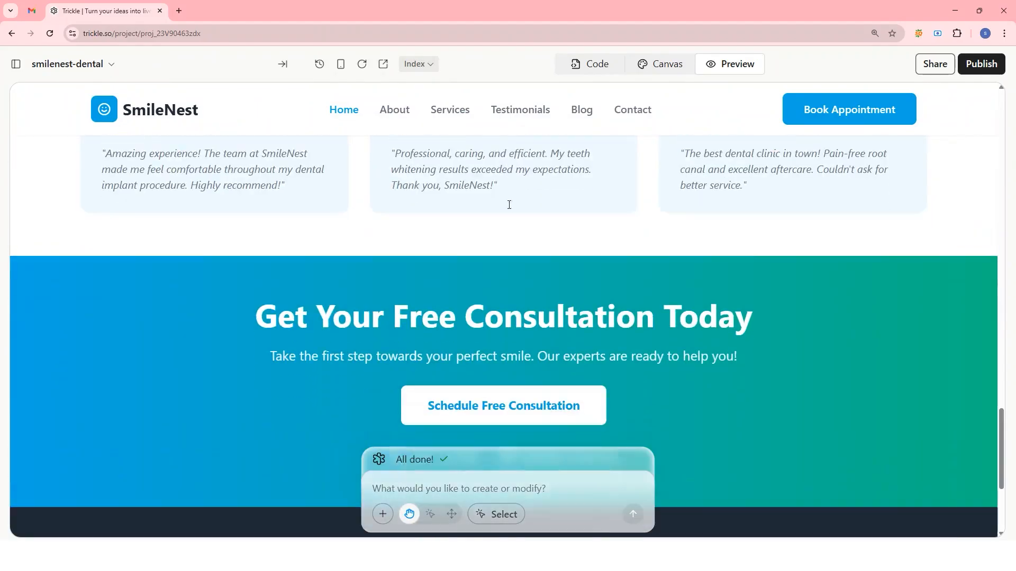
pyautogui.scroll(15, 508, 204)
pyautogui.scroll(5, 509, 204)
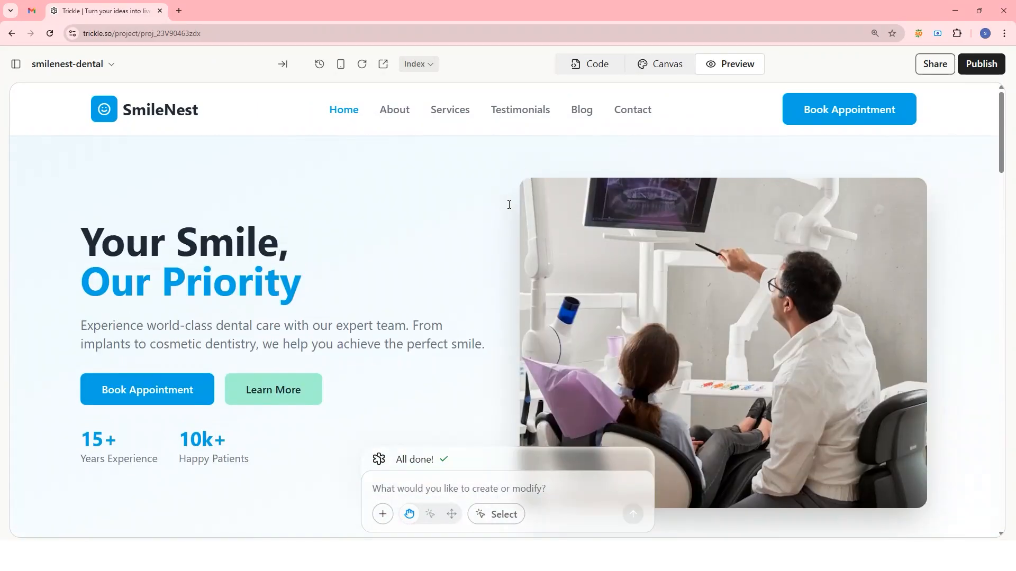
# Return to the canvas, restore the chat sidebar and open the project's code to examine index.html and the file list.
pyautogui.click(654, 64)
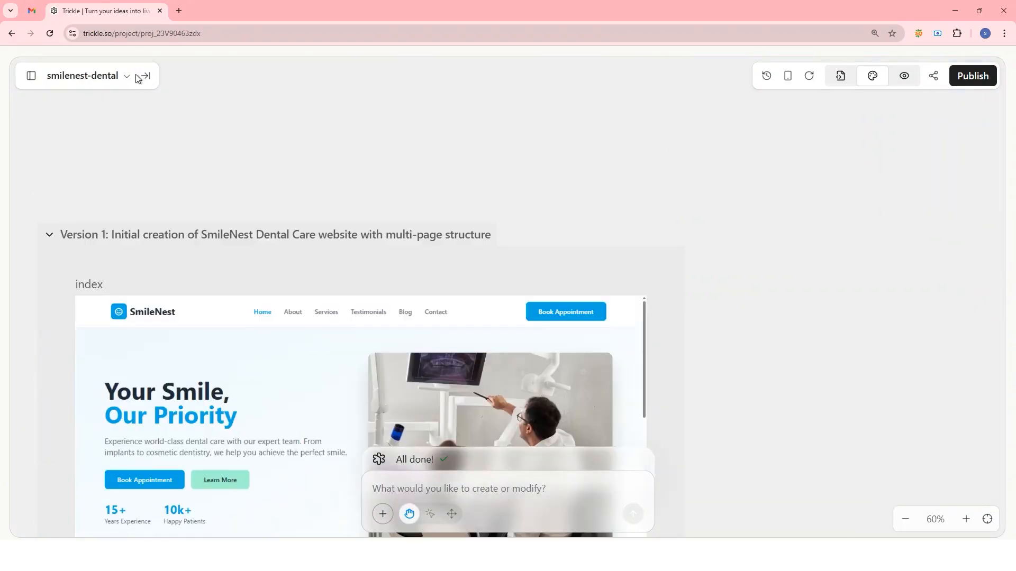
pyautogui.click(144, 76)
pyautogui.click(592, 63)
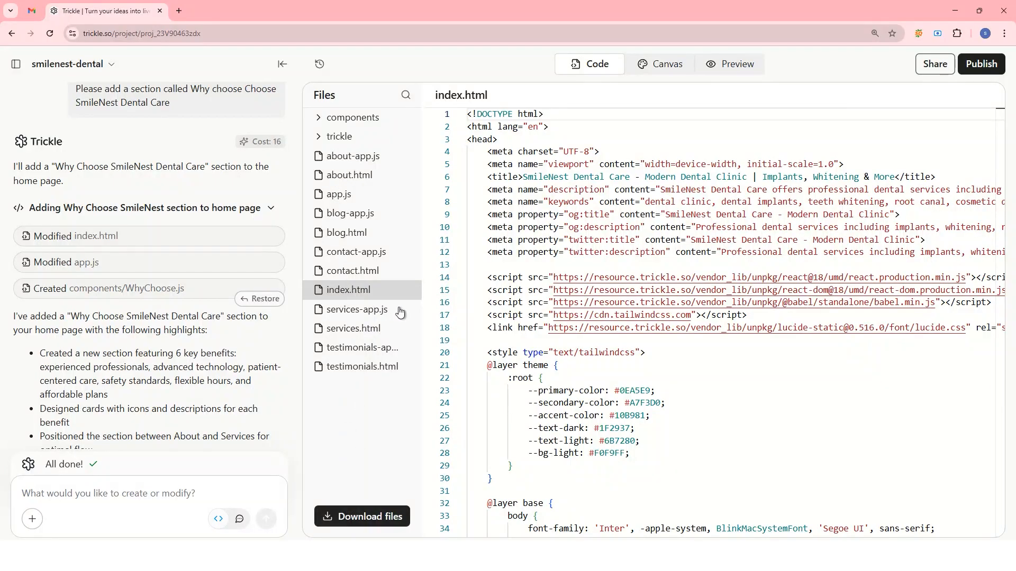
pyautogui.click(665, 353)
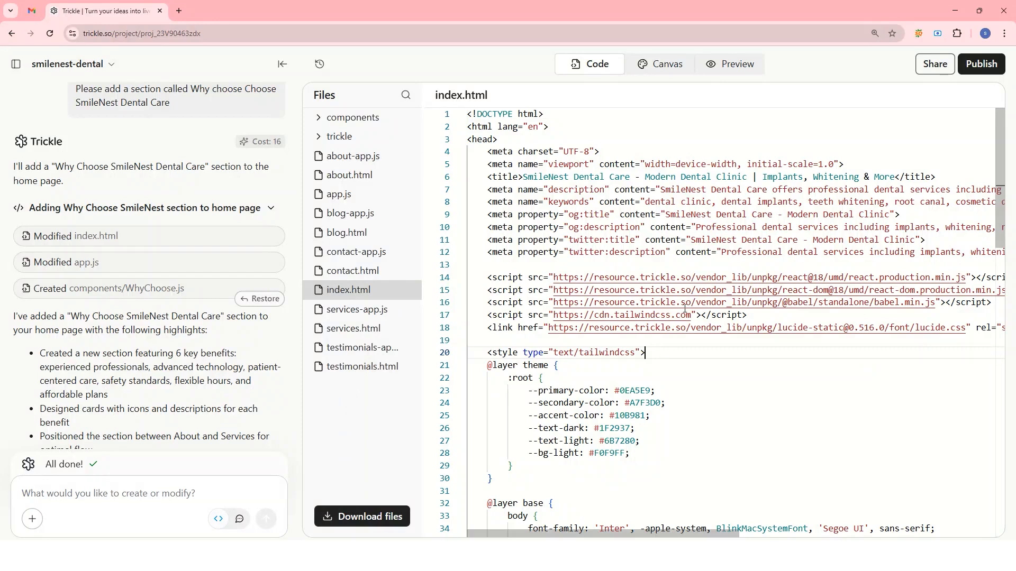
pyautogui.scroll(1, 705, 317)
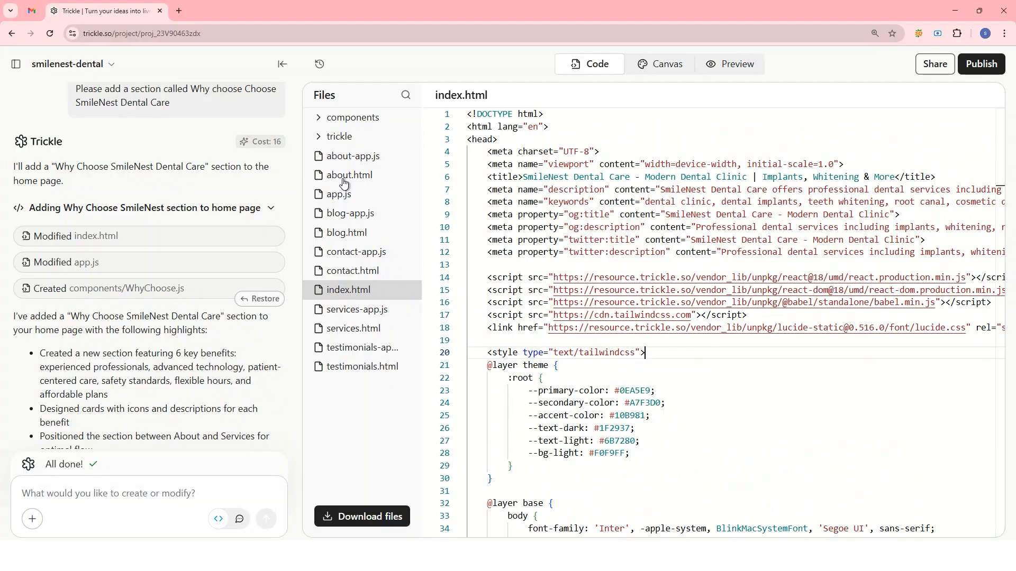
# Inspect the publishing and custom domain options, and compare the upgrade plans under monthly and annual billing.
pyautogui.click(986, 68)
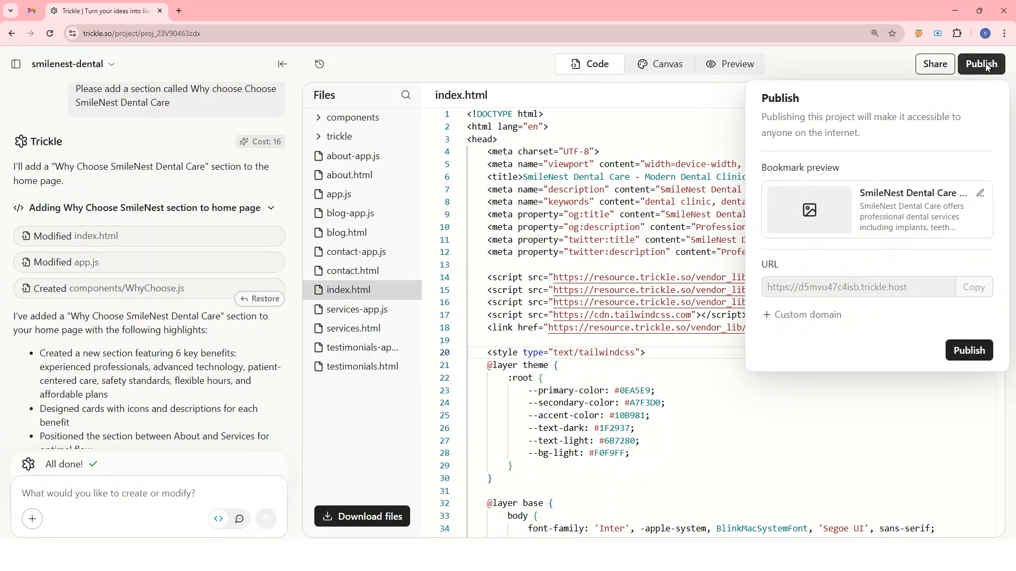
pyautogui.click(801, 318)
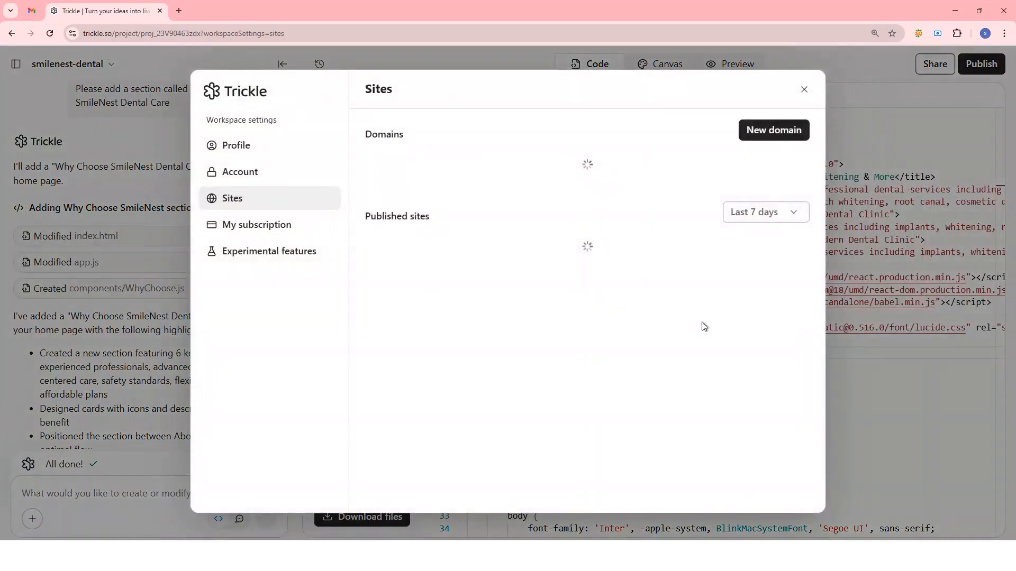
pyautogui.click(263, 233)
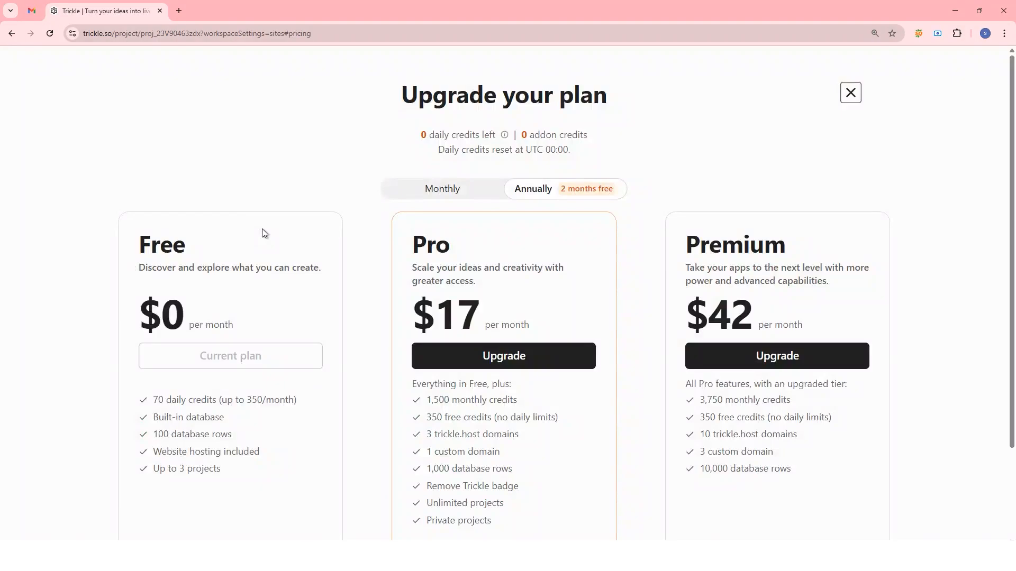
pyautogui.click(449, 192)
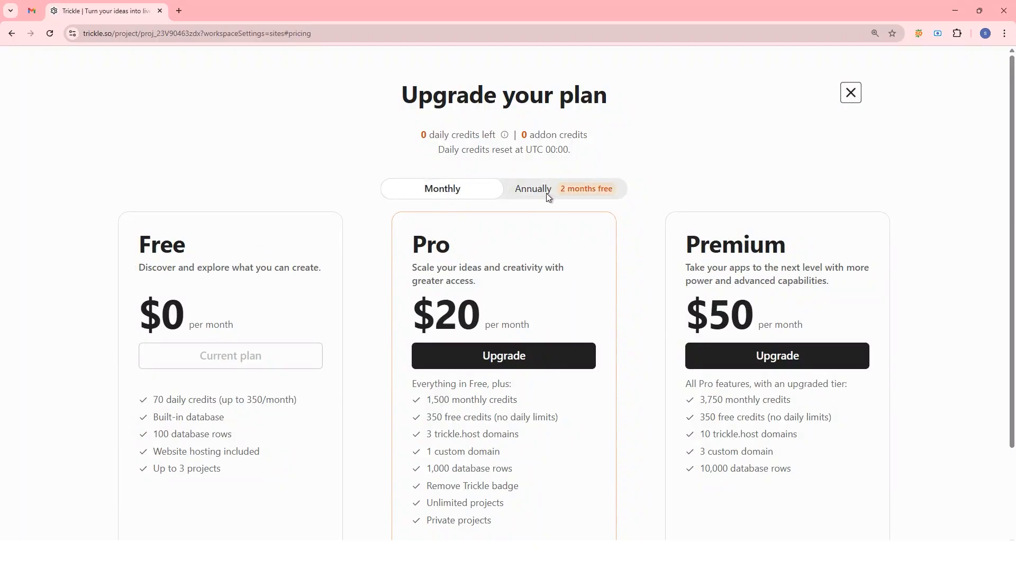
pyautogui.click(548, 194)
pyautogui.click(442, 195)
pyautogui.scroll(-1, 574, 253)
pyautogui.scroll(-2, 572, 260)
pyautogui.press('Escape')
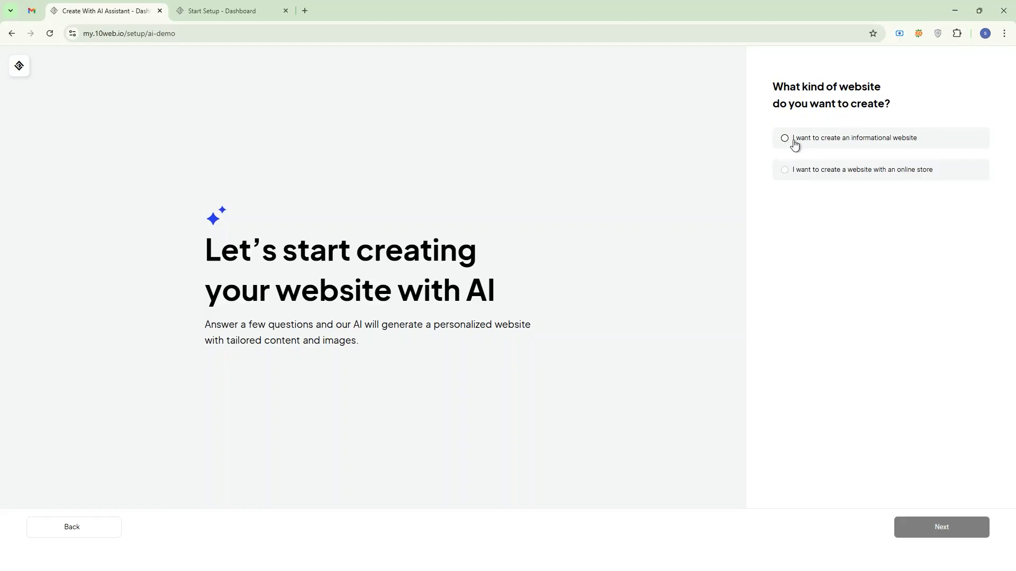
# In 10Web's AI website setup, choose an informational website with the Dental Clinic business type and continue to the site info.
pyautogui.click(785, 142)
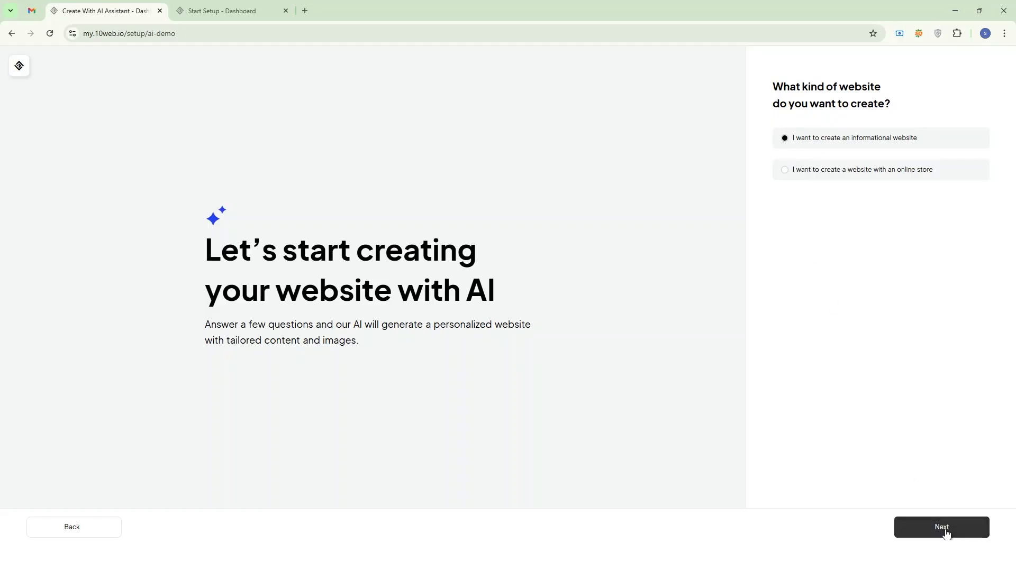
pyautogui.click(945, 532)
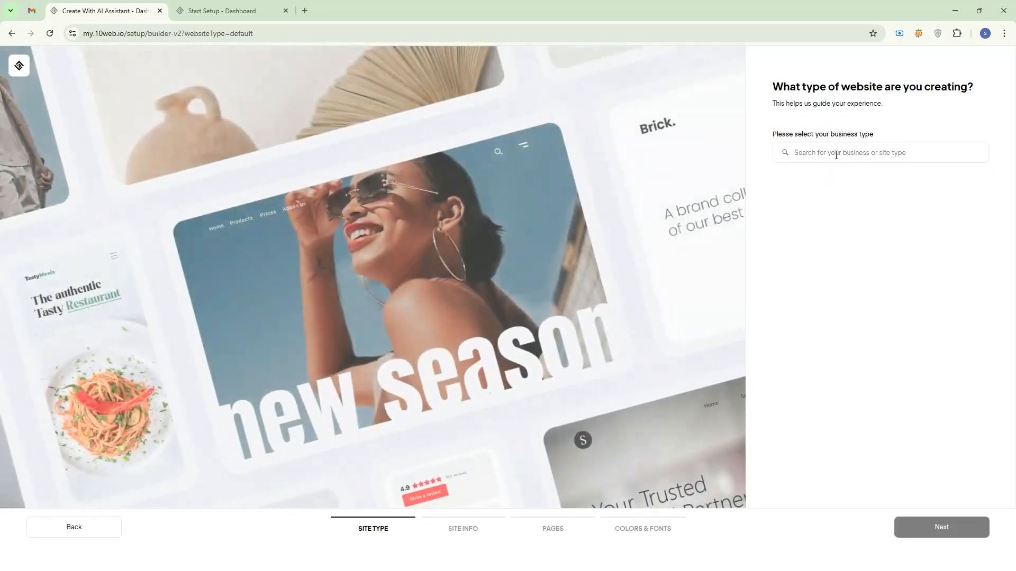
pyautogui.click(836, 153)
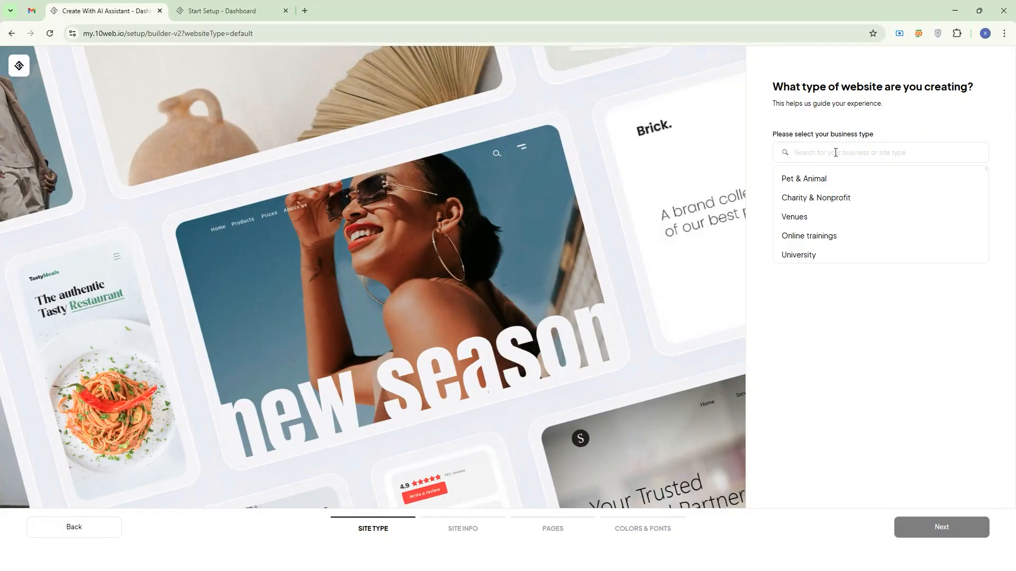
pyautogui.write('dentist cli')
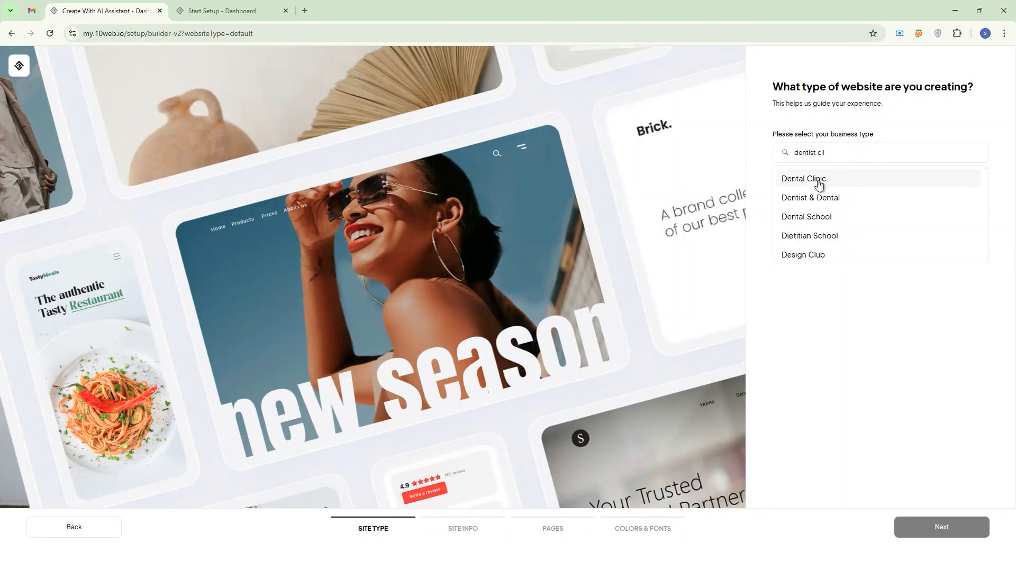
pyautogui.click(819, 184)
pyautogui.click(945, 533)
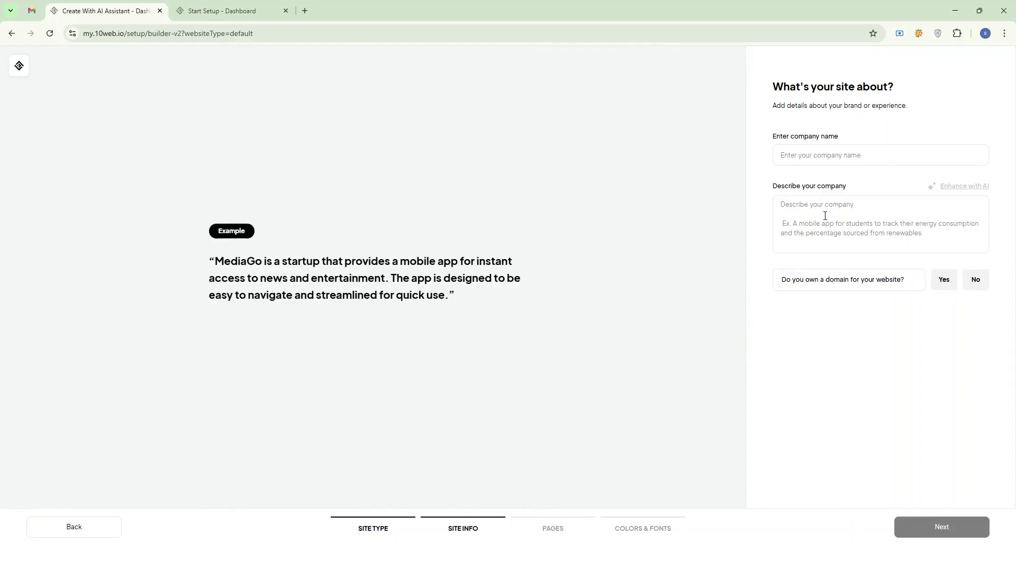
# Copy the business name SmileNest Dental Care from the Word brief and enter it as the company name in the 10Web setup.
pyautogui.hotkey('alt', 'Tab')
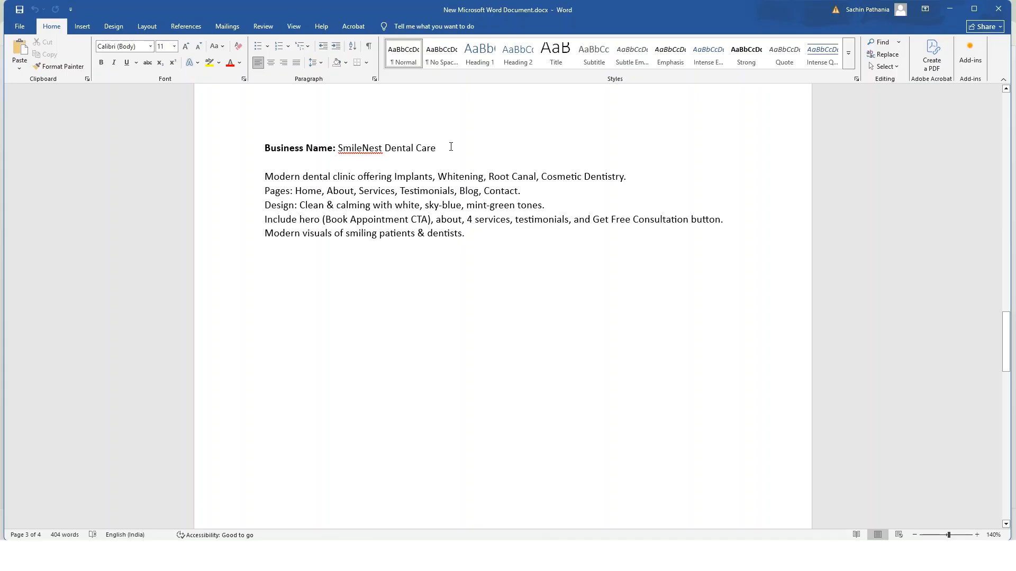
pyautogui.moveTo(448, 150); pyautogui.dragTo(338, 149)
pyautogui.hotkey('ctrl', 'c')
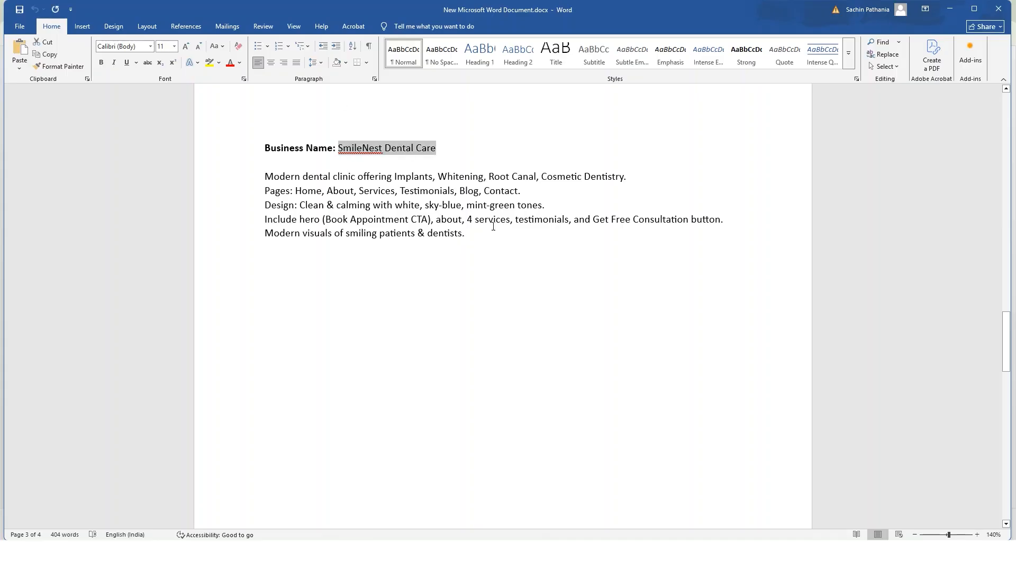
pyautogui.click(531, 374)
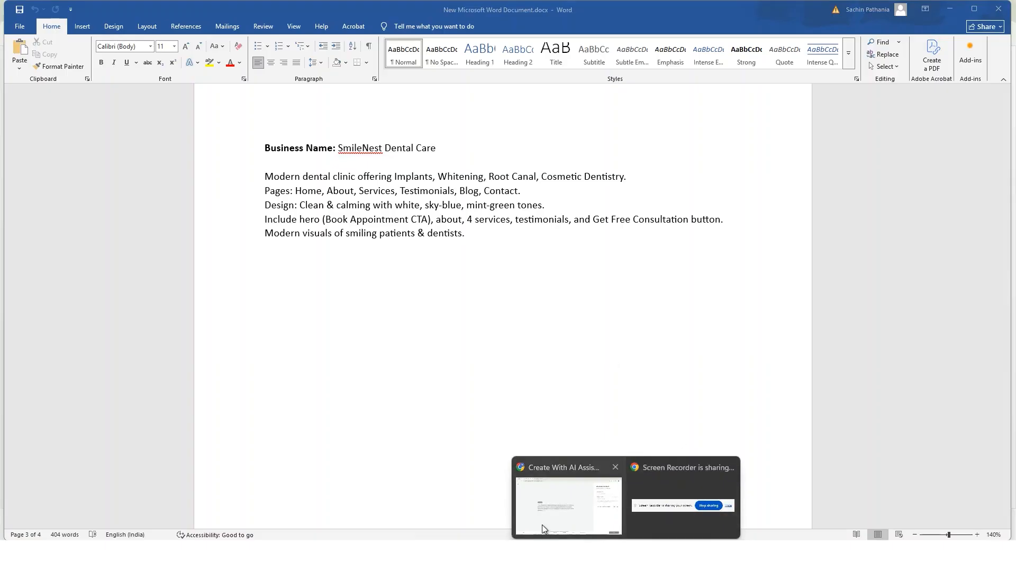
pyautogui.click(544, 526)
pyautogui.click(833, 155)
pyautogui.hotkey('ctrl', 'v')
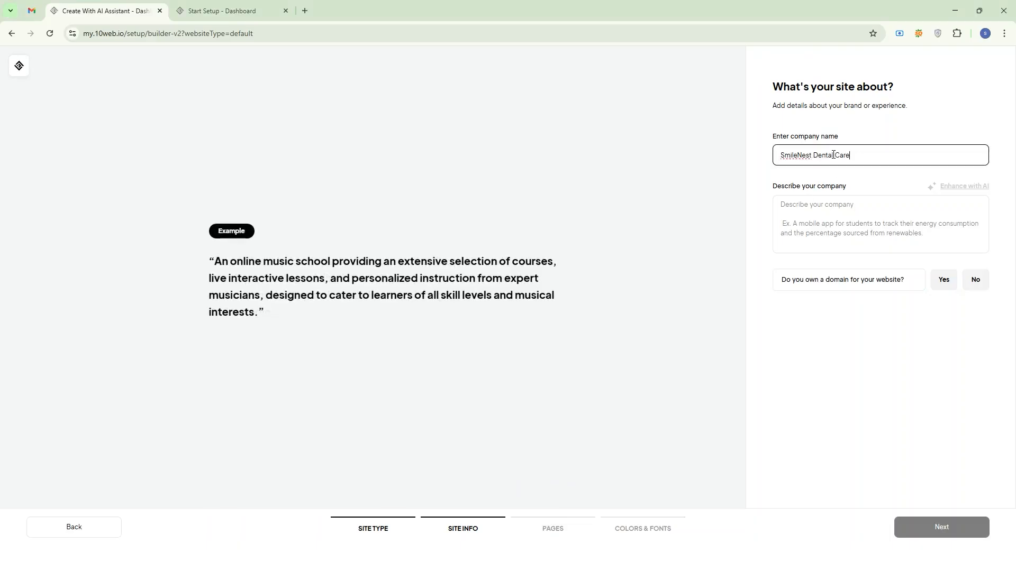
# Copy the clinic description, from services offered to modern visuals, from the Word brief into the 10Web company description.
pyautogui.hotkey('alt', 'Tab')
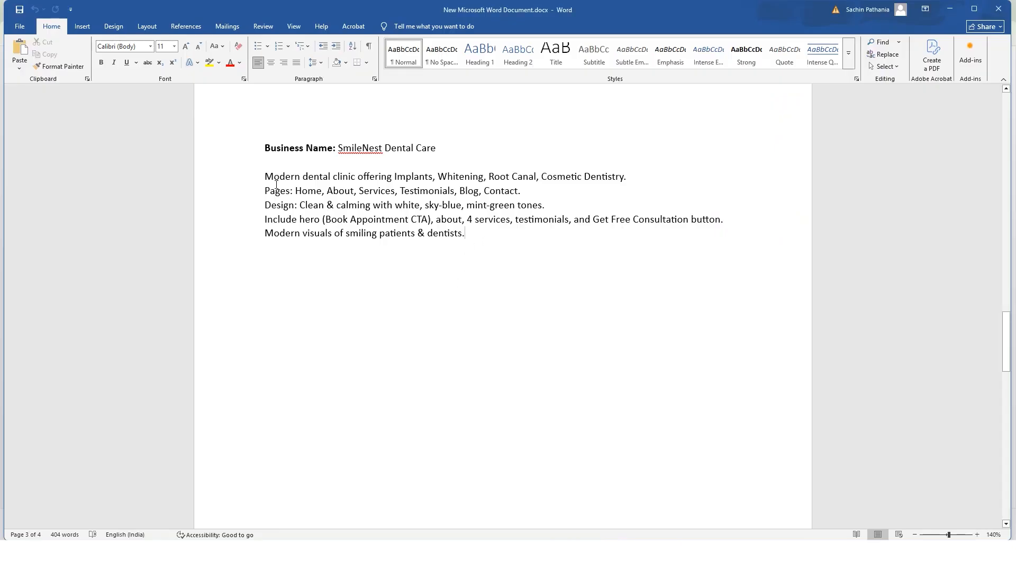
pyautogui.tripleClick(275, 184)
pyautogui.hotkey('ctrl', 'c')
pyautogui.click(516, 236)
pyautogui.click(627, 556)
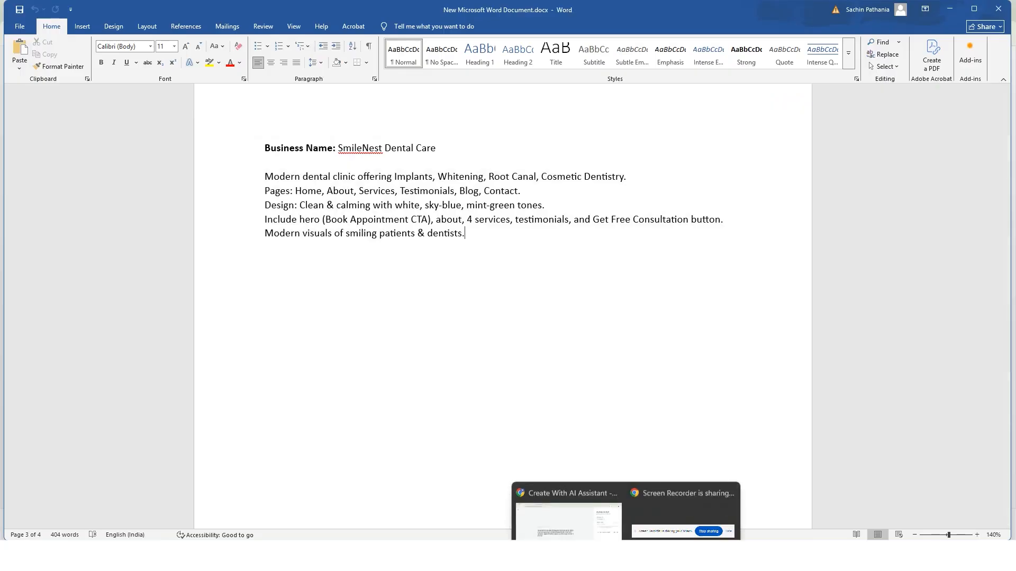
pyautogui.click(572, 463)
pyautogui.click(834, 208)
pyautogui.hotkey('ctrl', 'v')
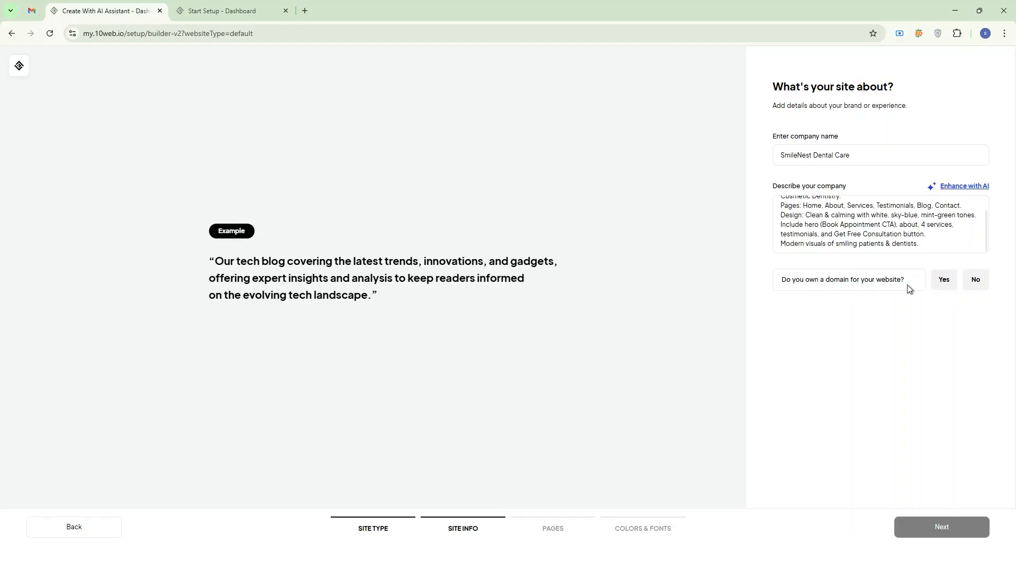
# Answer No to owning a domain, reuse the company name SmileNest Dental Care in the field below, and continue.
pyautogui.click(976, 280)
pyautogui.tripleClick(875, 158)
pyautogui.hotkey('ctrl', 'c')
pyautogui.click(858, 306)
pyautogui.hotkey('ctrl', 'v')
pyautogui.click(941, 521)
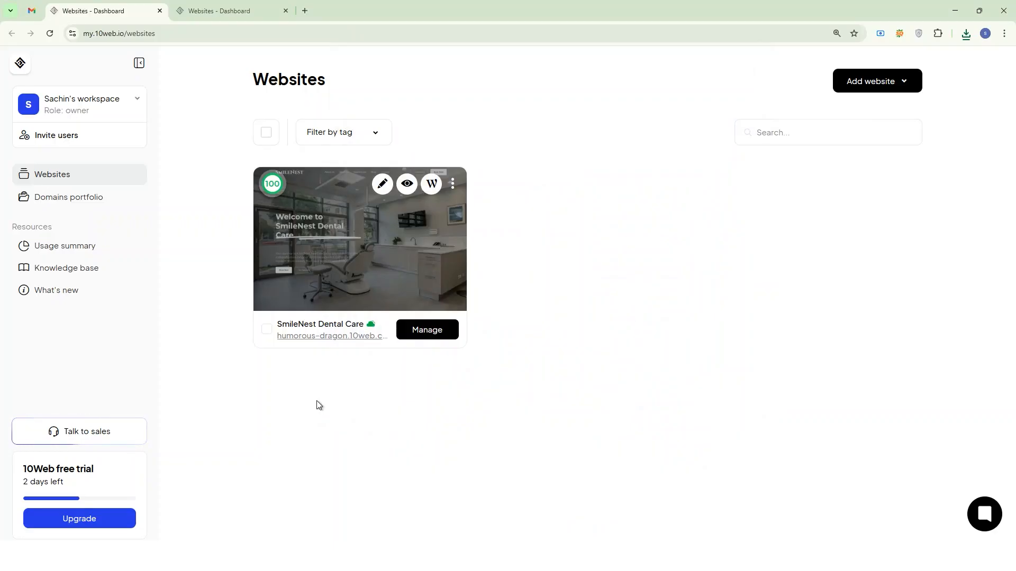
# Open the generated SmileNest Dental Care site from the Websites dashboard and review its home page from hero to footer.
pyautogui.click(408, 187)
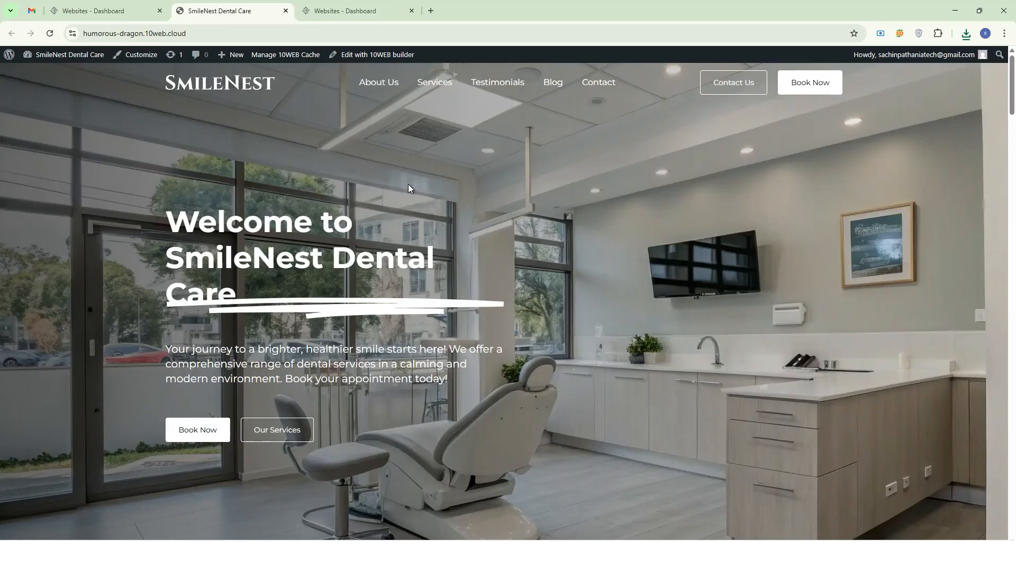
pyautogui.scroll(-6, 511, 197)
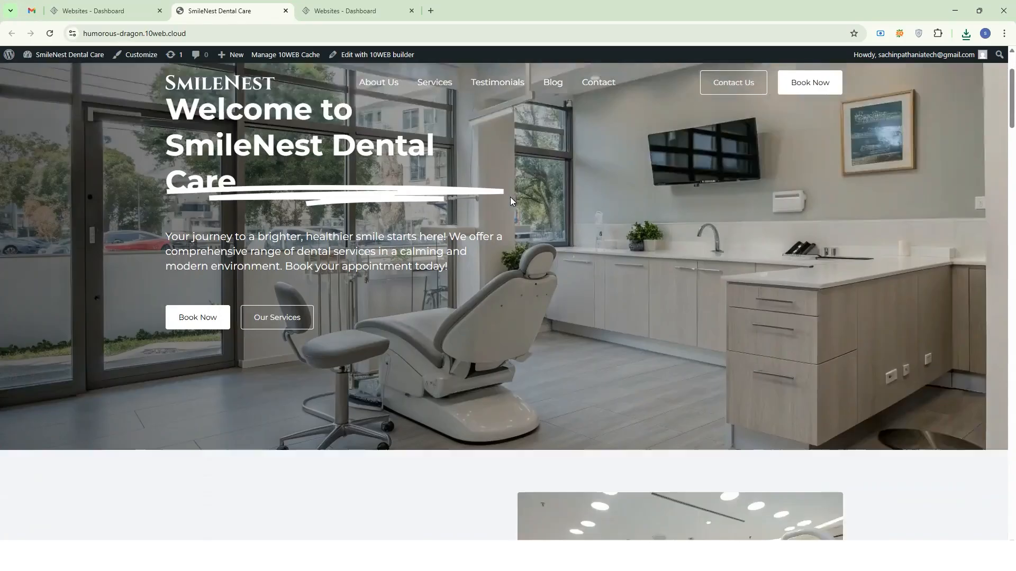
pyautogui.scroll(-10, 490, 195)
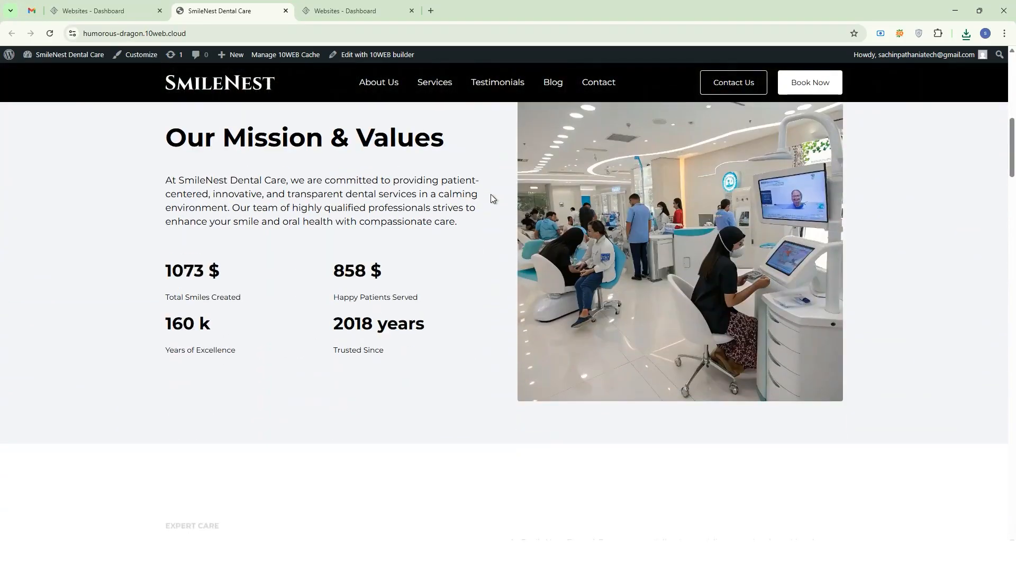
pyautogui.scroll(-10, 491, 199)
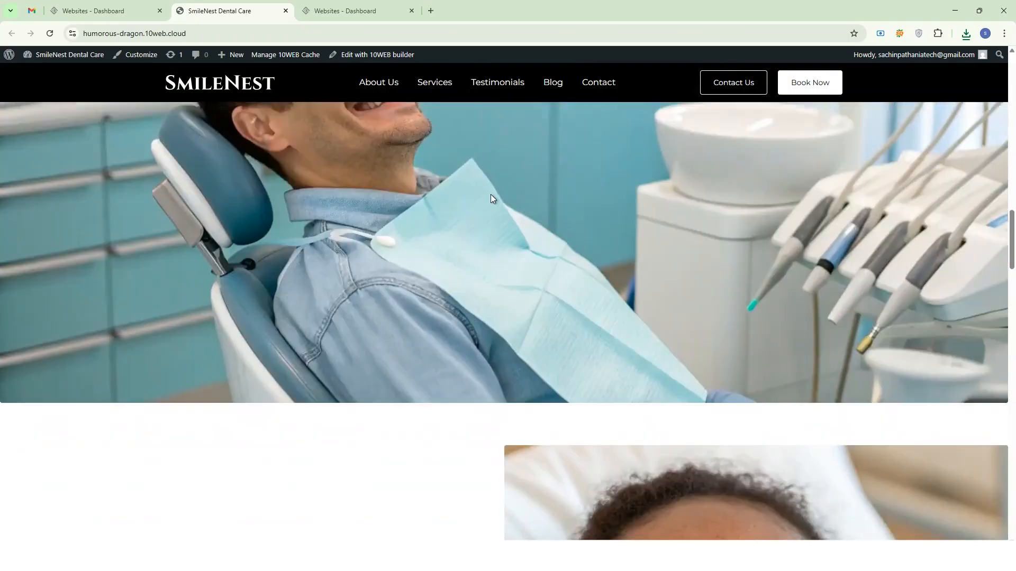
pyautogui.scroll(-10, 492, 198)
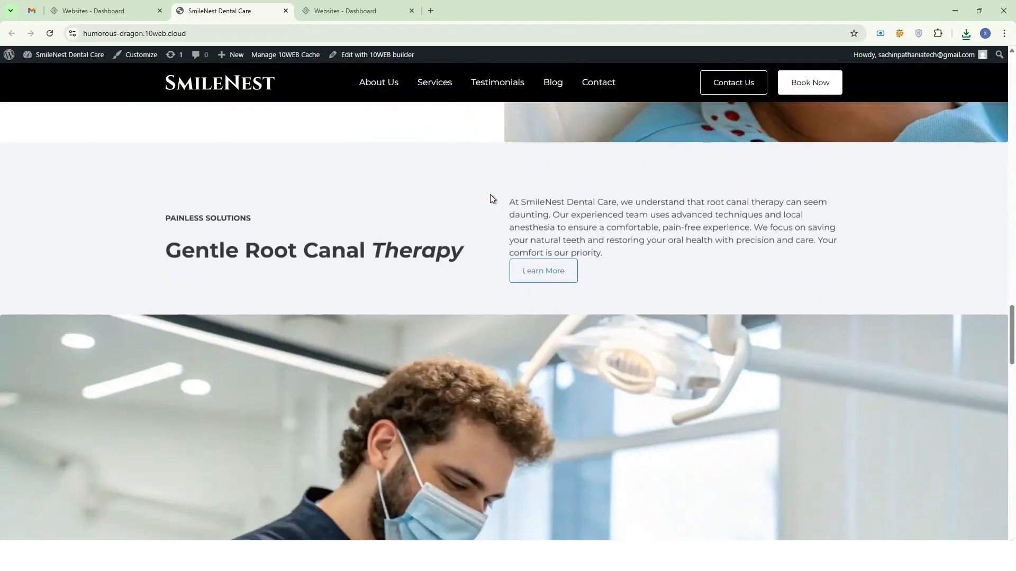
pyautogui.scroll(-5, 490, 199)
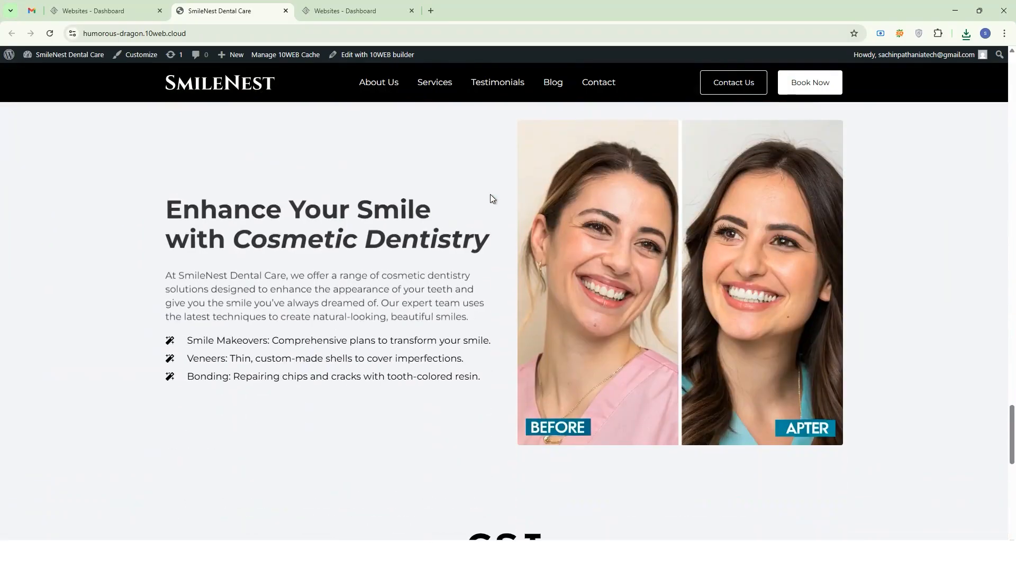
pyautogui.scroll(-12, 475, 276)
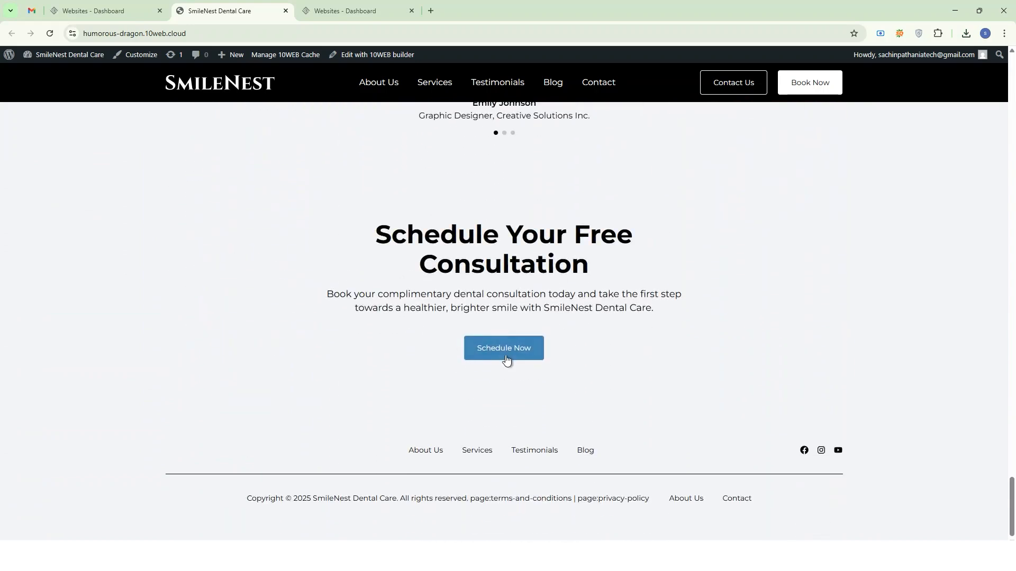
pyautogui.scroll(15, 501, 318)
pyautogui.scroll(15, 500, 316)
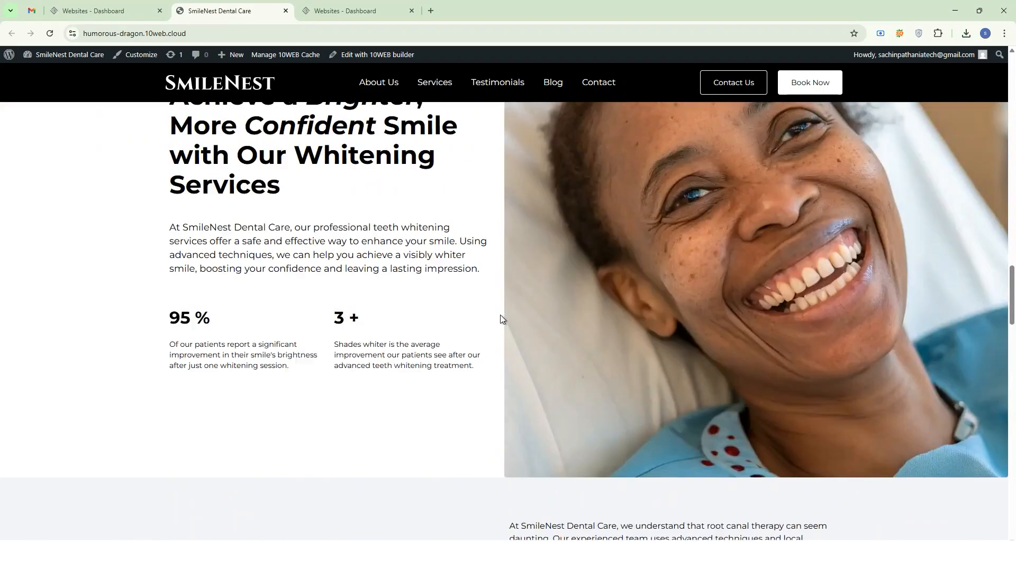
pyautogui.scroll(5, 500, 315)
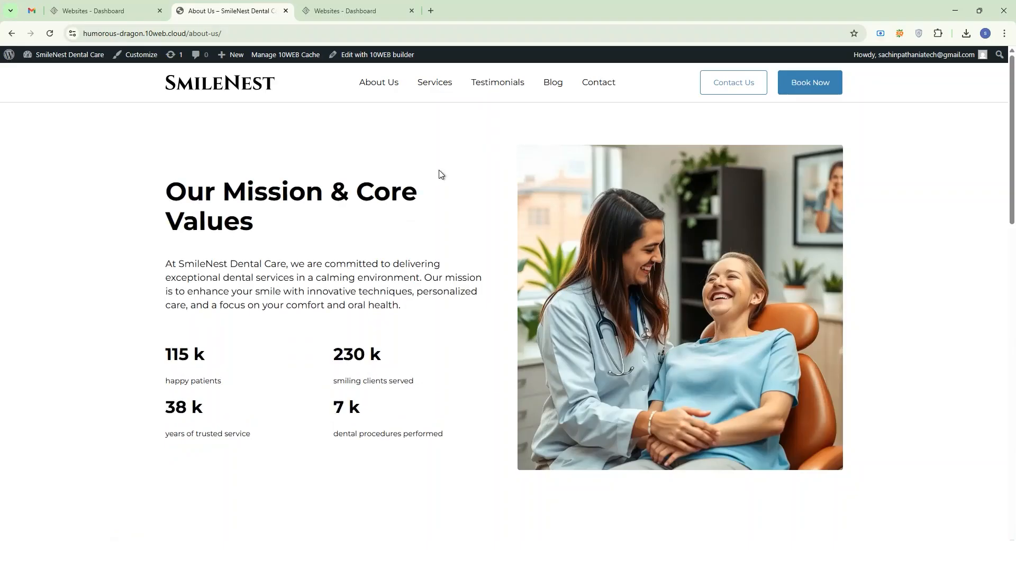
# Look through the About Us page of the generated site, including its mission and expert team sections.
pyautogui.scroll(-5, 450, 172)
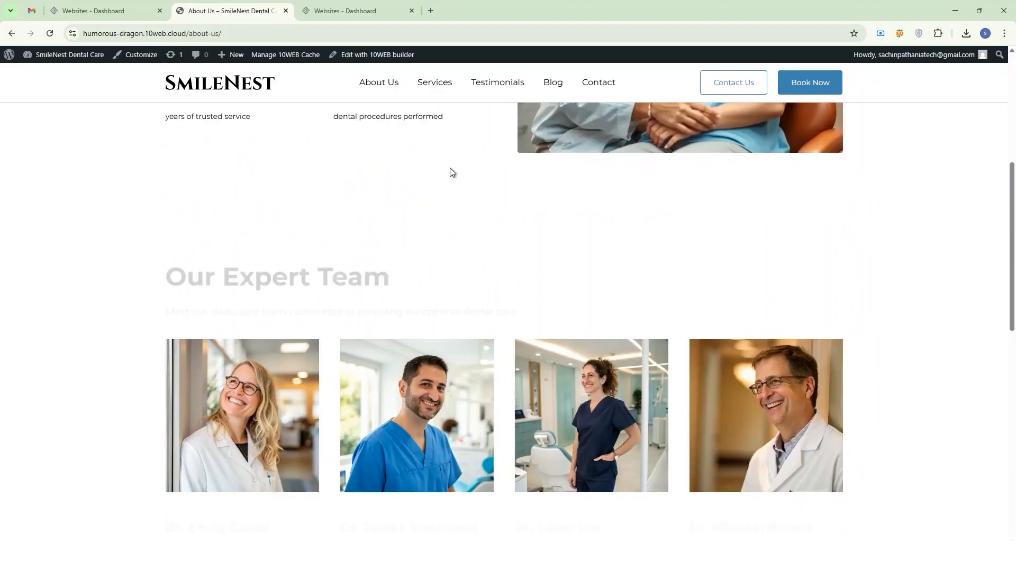
pyautogui.scroll(-5, 451, 172)
pyautogui.scroll(12, 475, 183)
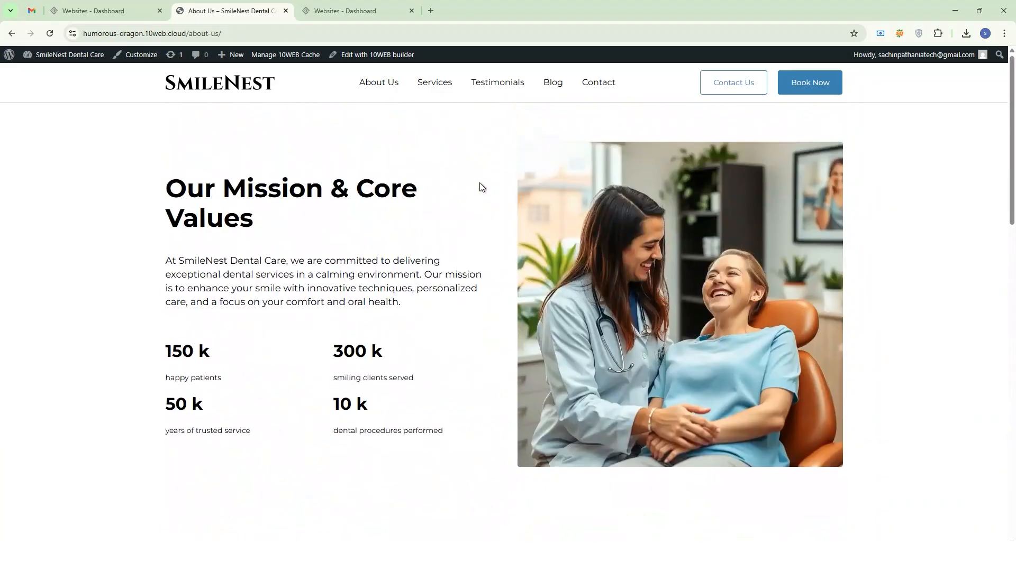
# Look through the Services page of the generated site, including the Dental Implants, Teeth Whitening and Root Canal Therapy cards.
pyautogui.click(434, 84)
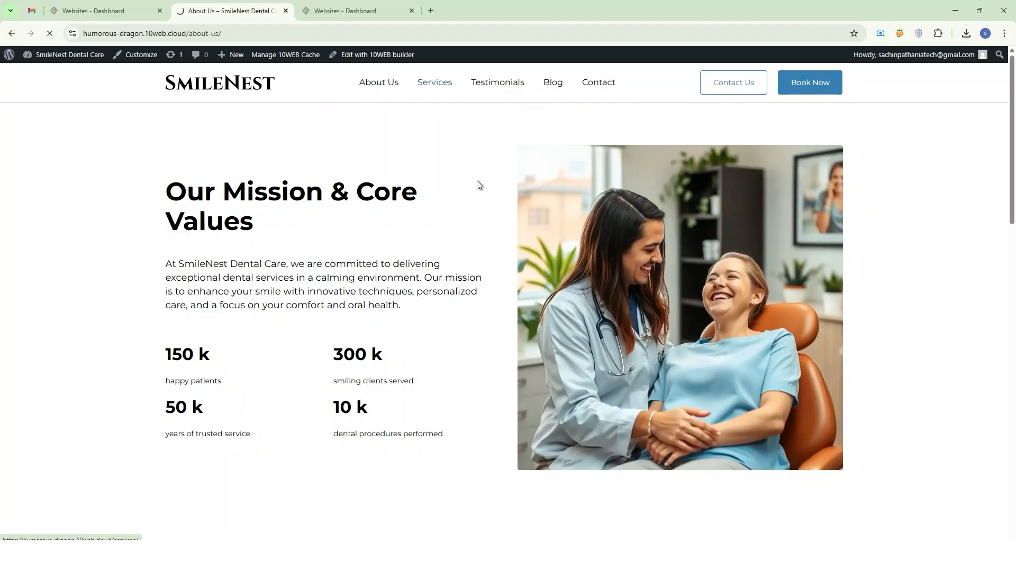
pyautogui.scroll(-5, 490, 191)
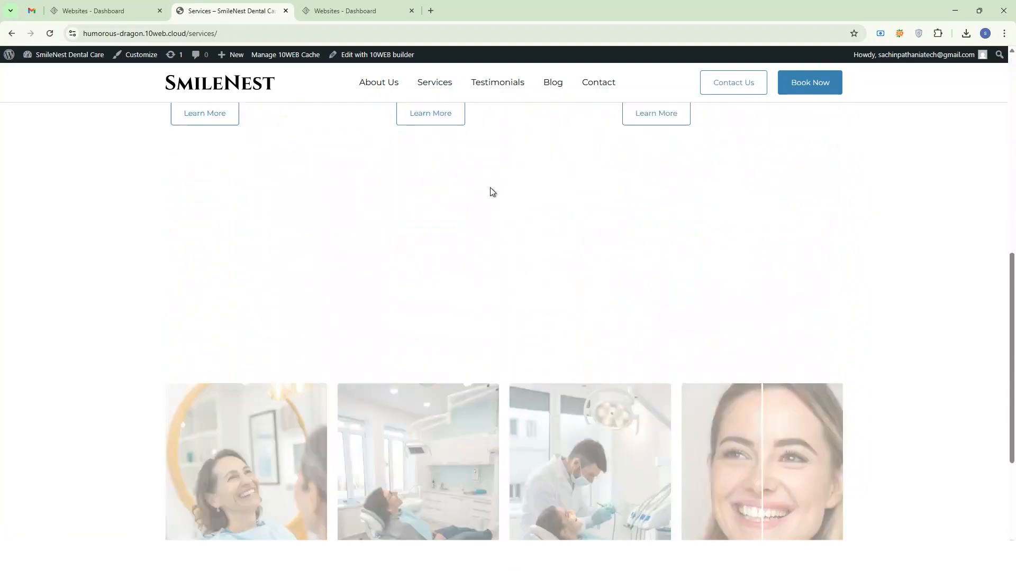
pyautogui.scroll(-5, 490, 188)
pyautogui.scroll(13, 500, 191)
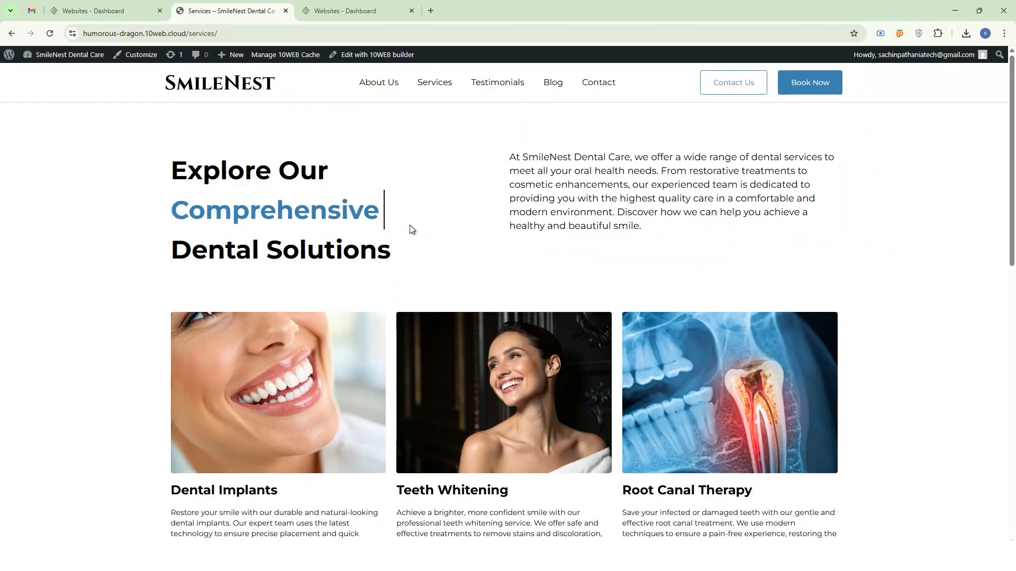
pyautogui.scroll(-2, 409, 228)
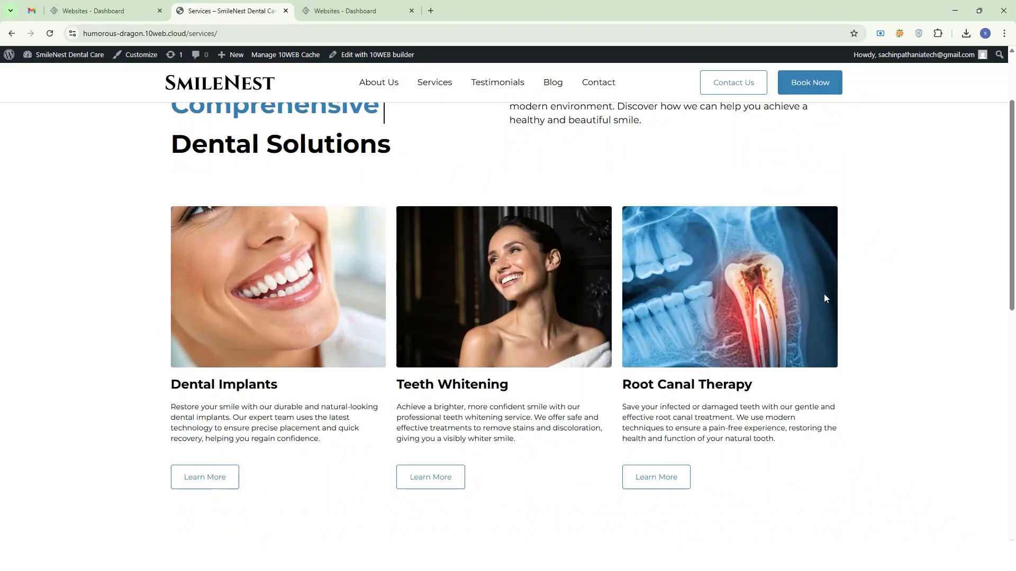
pyautogui.scroll(-1, 660, 477)
pyautogui.scroll(1, 660, 451)
# Open the Root Canal Therapy details from its service card and review that page from hero to footer.
pyautogui.click(658, 477)
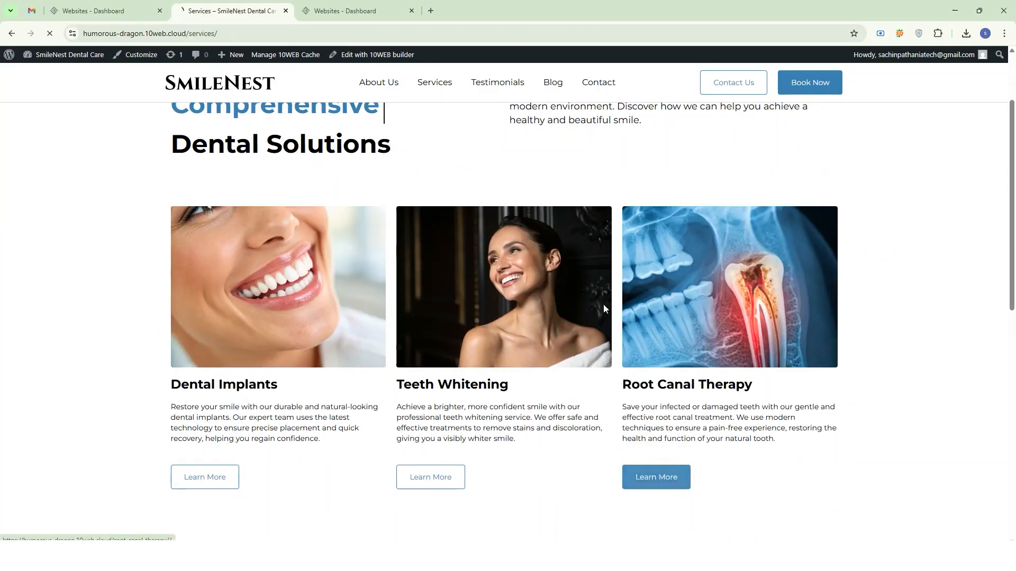
pyautogui.scroll(-1, 603, 304)
pyautogui.scroll(1, 542, 243)
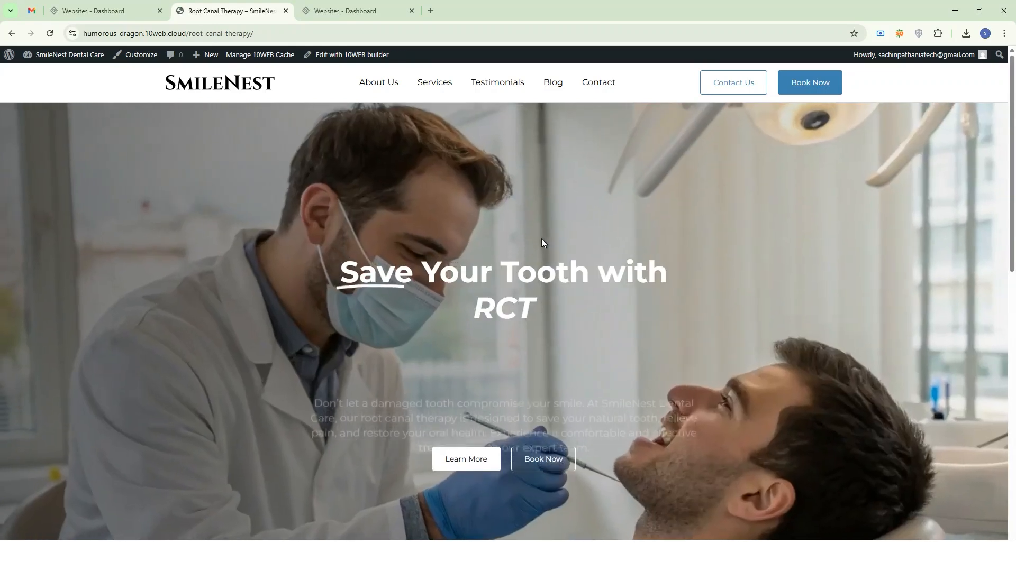
pyautogui.scroll(-10, 526, 242)
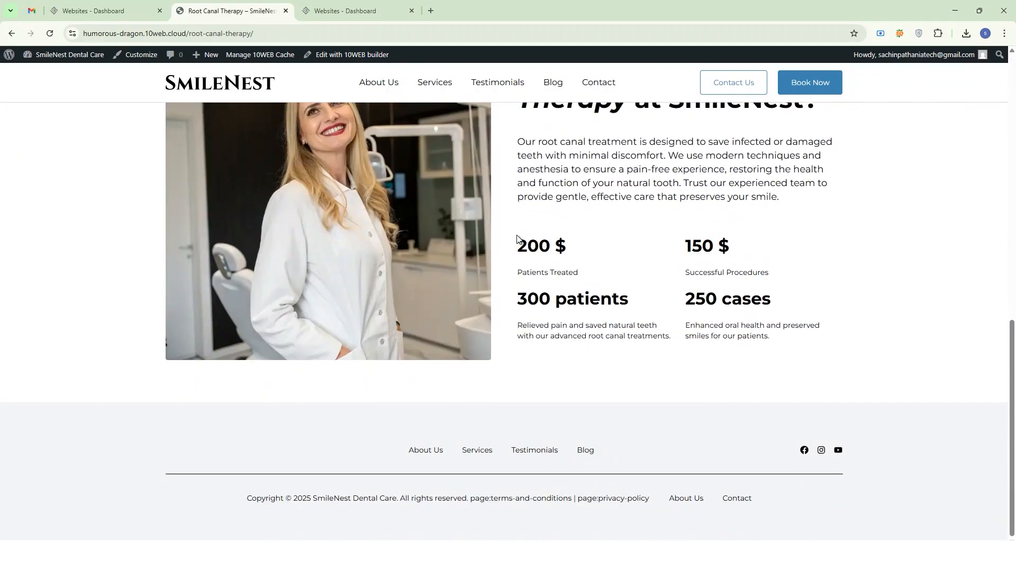
pyautogui.scroll(10, 517, 236)
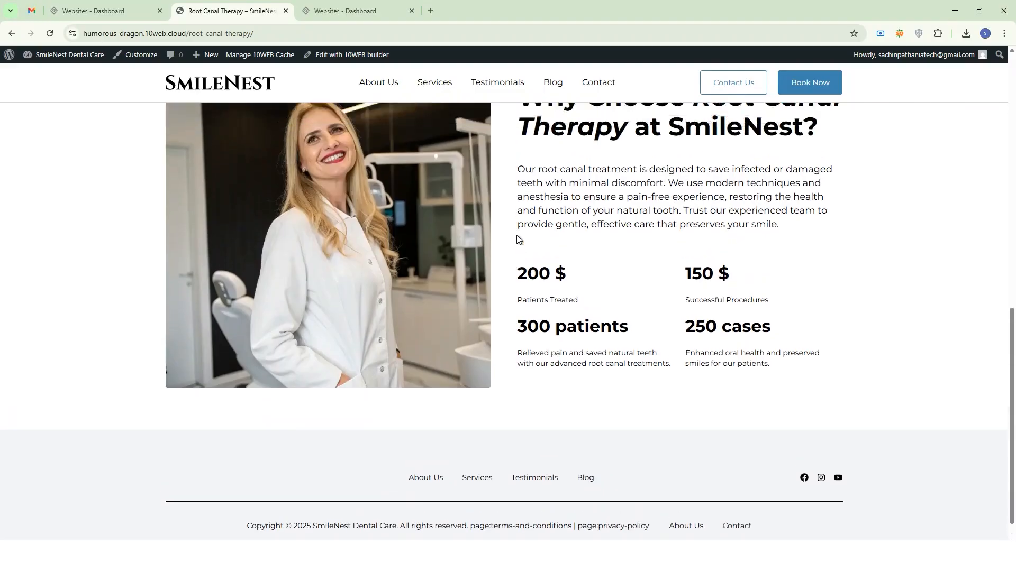
# Review the Testimonials page and the Blog page of the generated site.
pyautogui.click(492, 82)
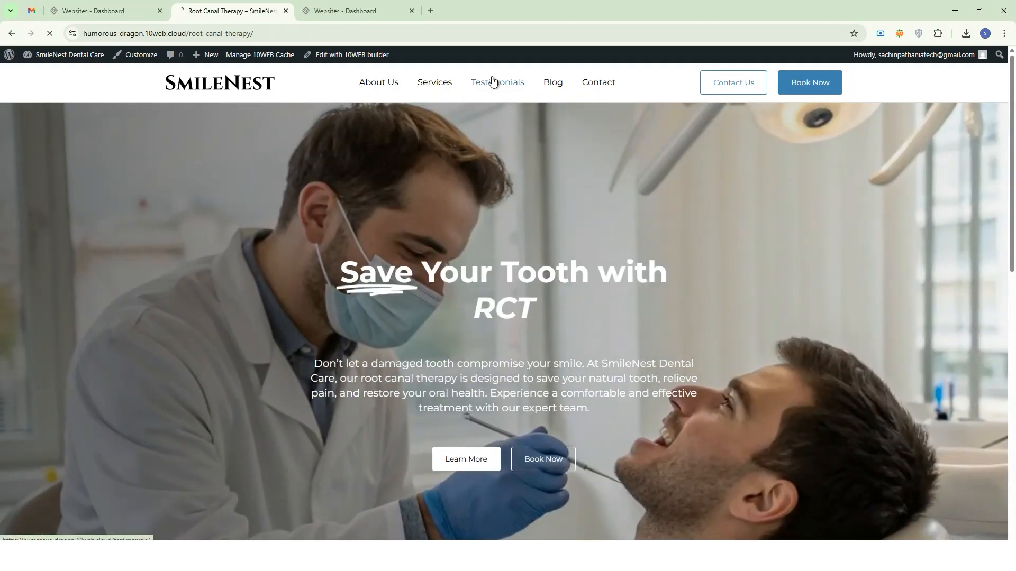
pyautogui.scroll(-5, 506, 194)
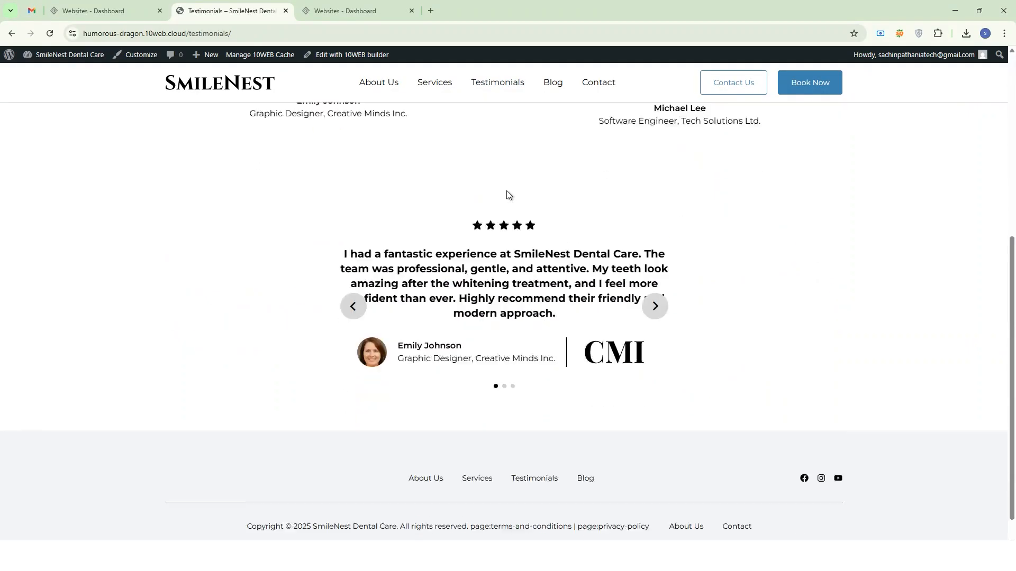
pyautogui.scroll(5, 507, 195)
pyautogui.click(553, 83)
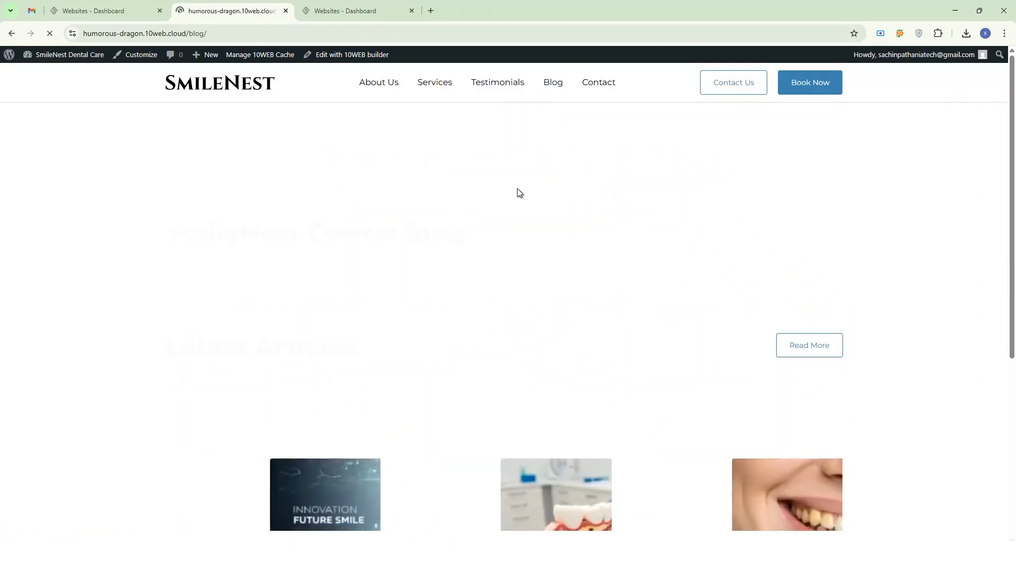
pyautogui.scroll(-5, 517, 193)
pyautogui.scroll(5, 516, 193)
# Review the Contact page of the generated site, including its contact details and message form.
pyautogui.click(588, 93)
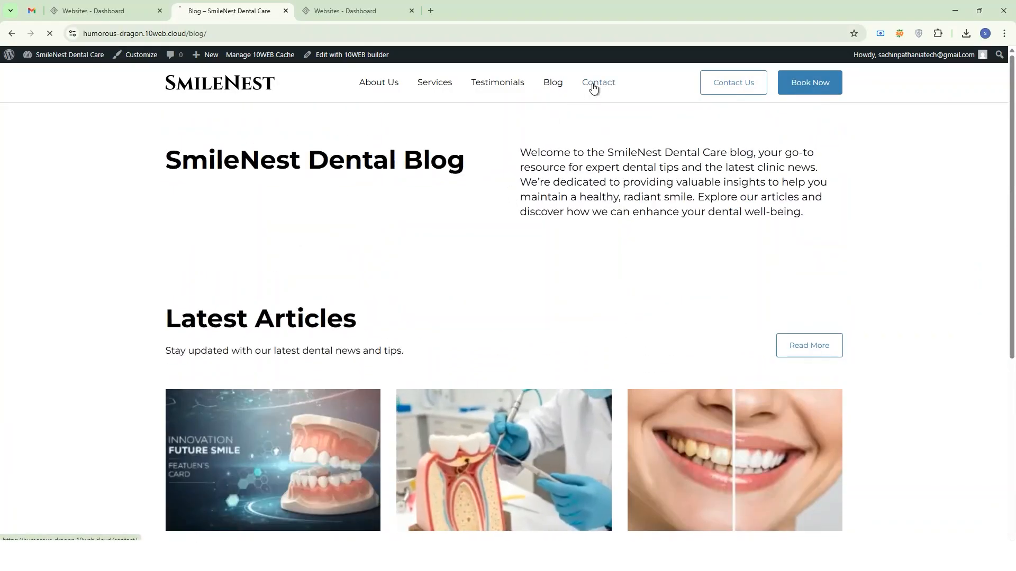
pyautogui.scroll(-4, 510, 205)
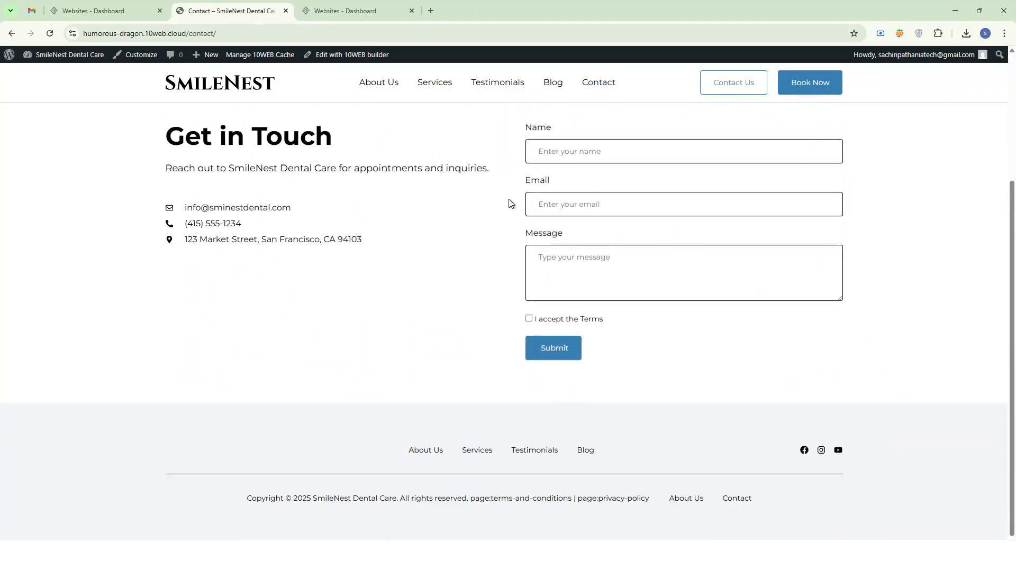
pyautogui.scroll(4, 509, 204)
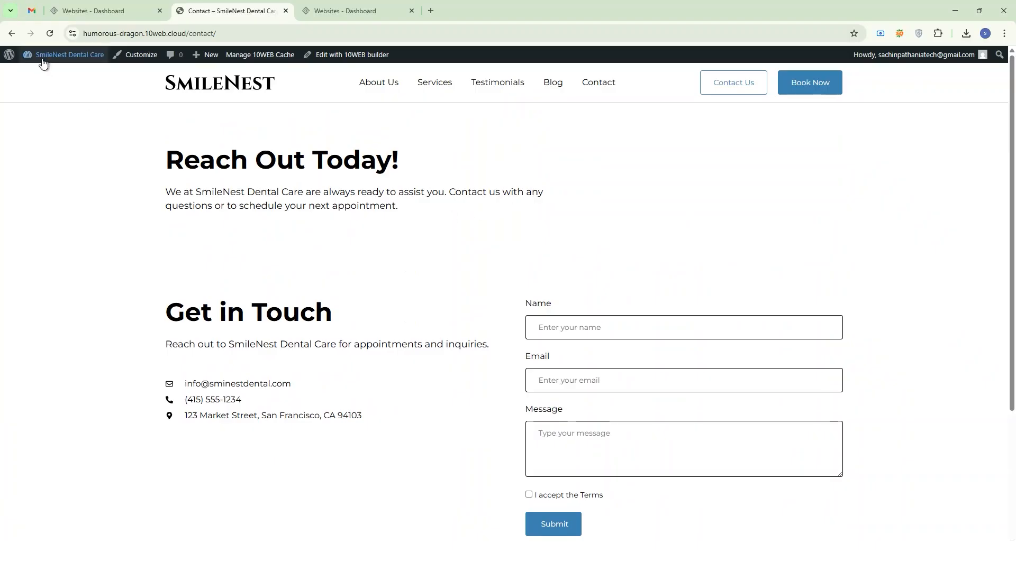
# Open the site's WordPress dashboard and view the Theme Header file (header.php) in the Theme File Editor.
pyautogui.moveTo(45, 59)
pyautogui.click(54, 77)
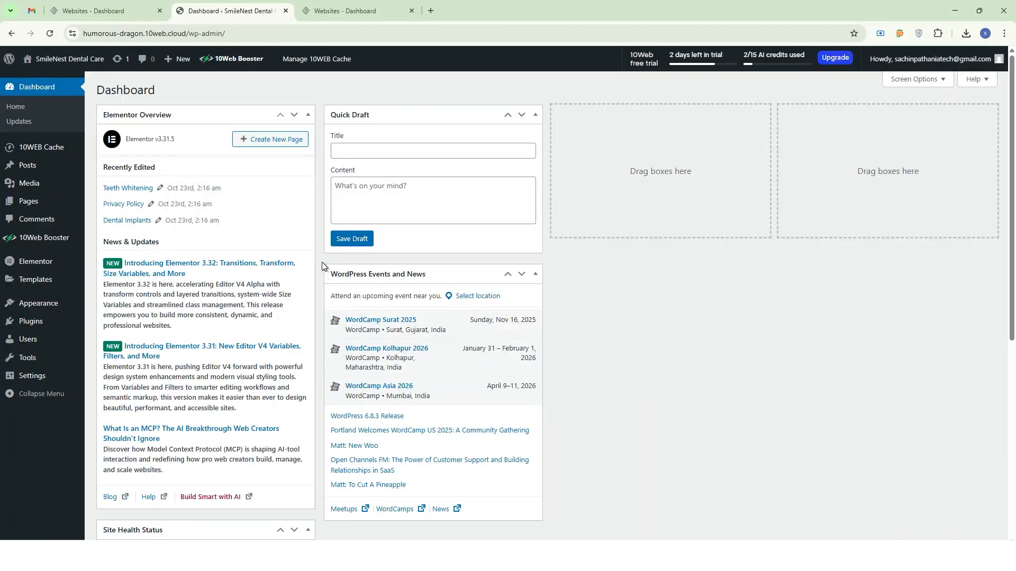
pyautogui.moveTo(25, 323)
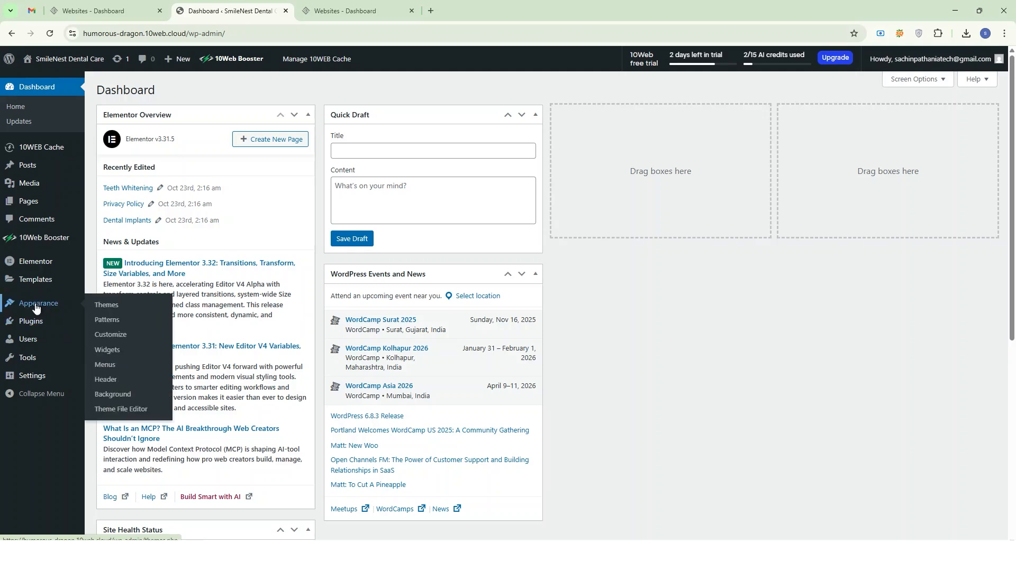
pyautogui.click(117, 416)
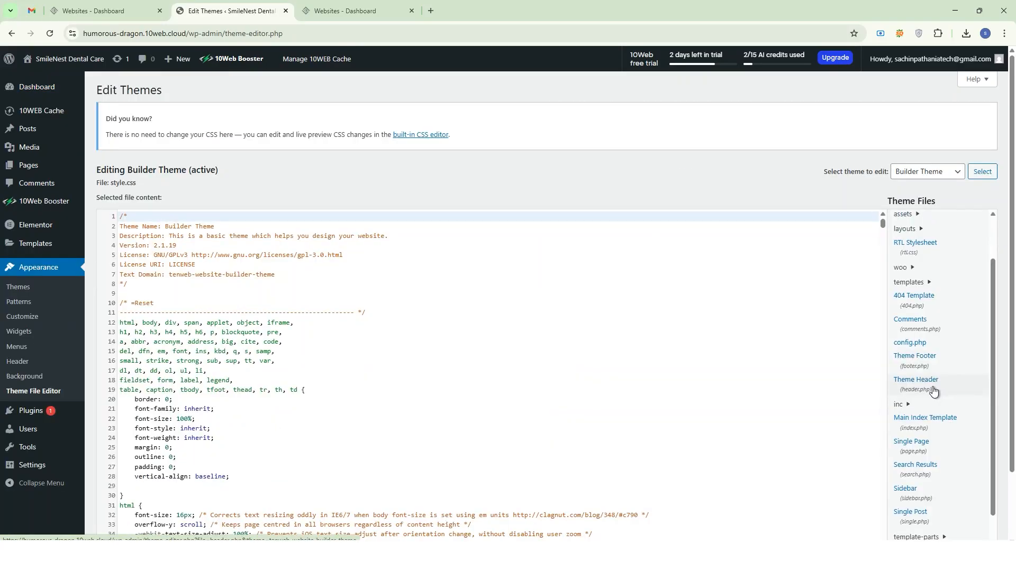
pyautogui.click(931, 391)
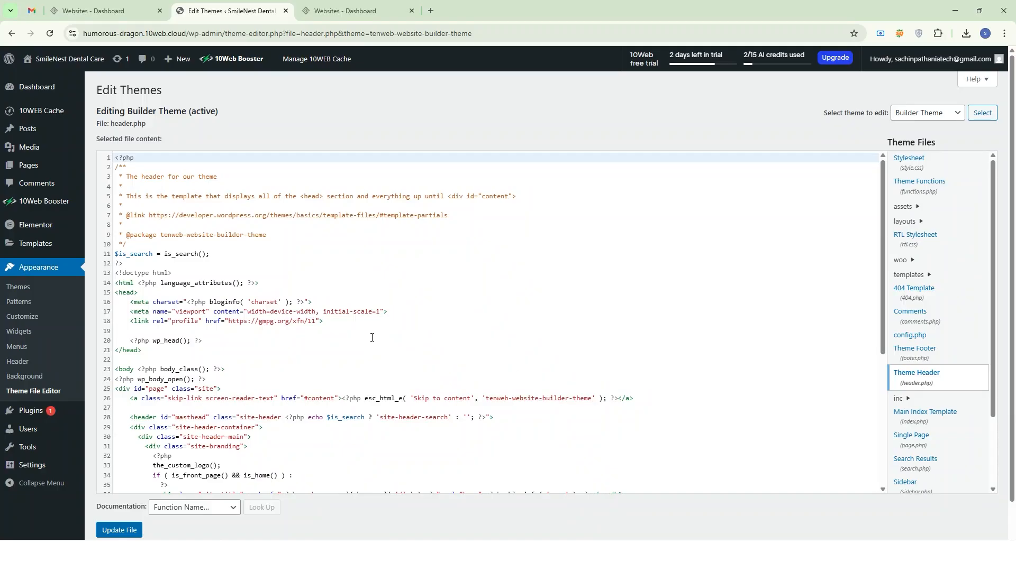
# Open the site for editing from the 10Web Websites dashboard and inspect the home page's Our Mission & Values text, image and lower sections.
pyautogui.hotkey('ctrl', 'shift', 'Tab')
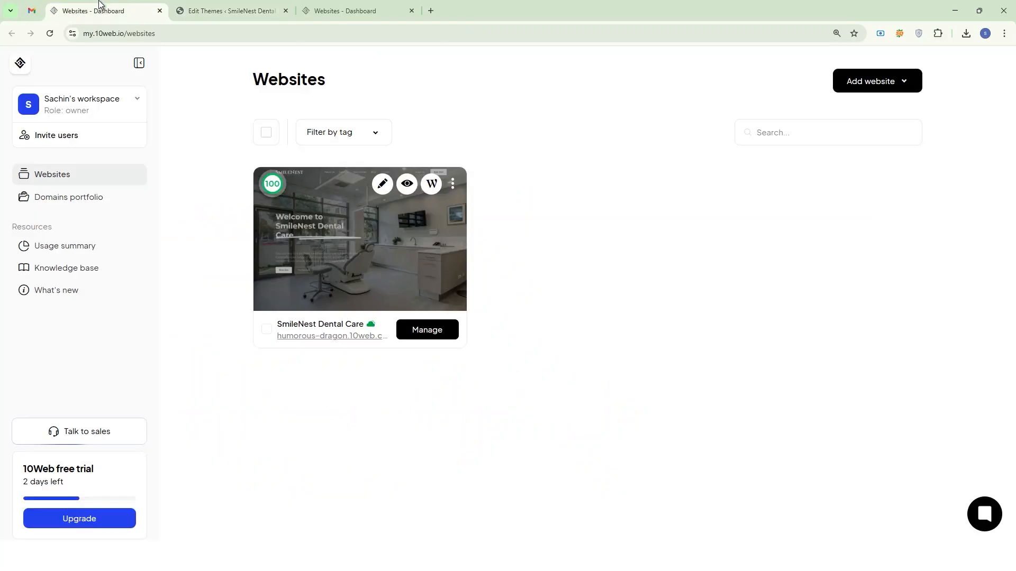
pyautogui.click(383, 186)
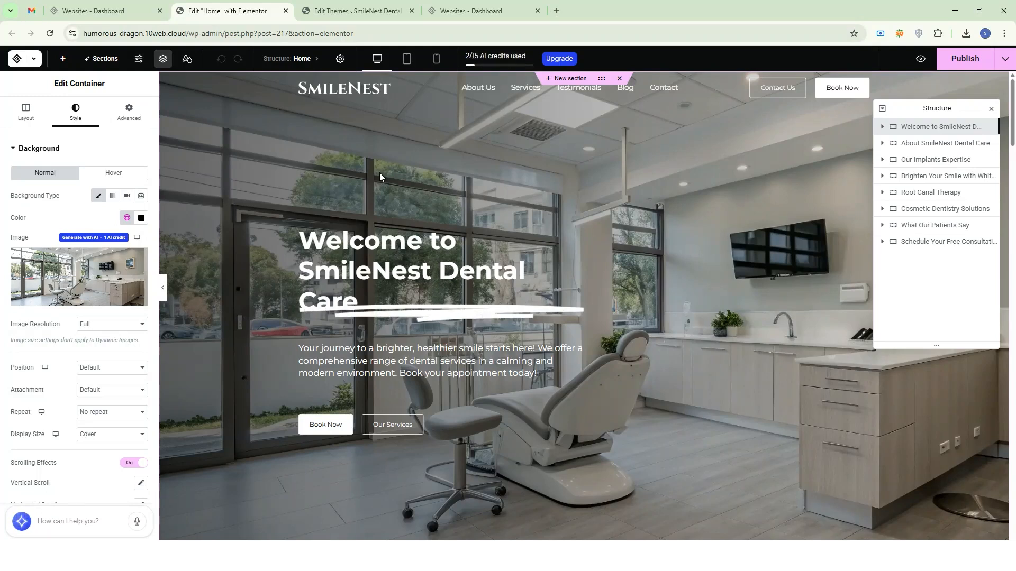
pyautogui.scroll(-6, 494, 237)
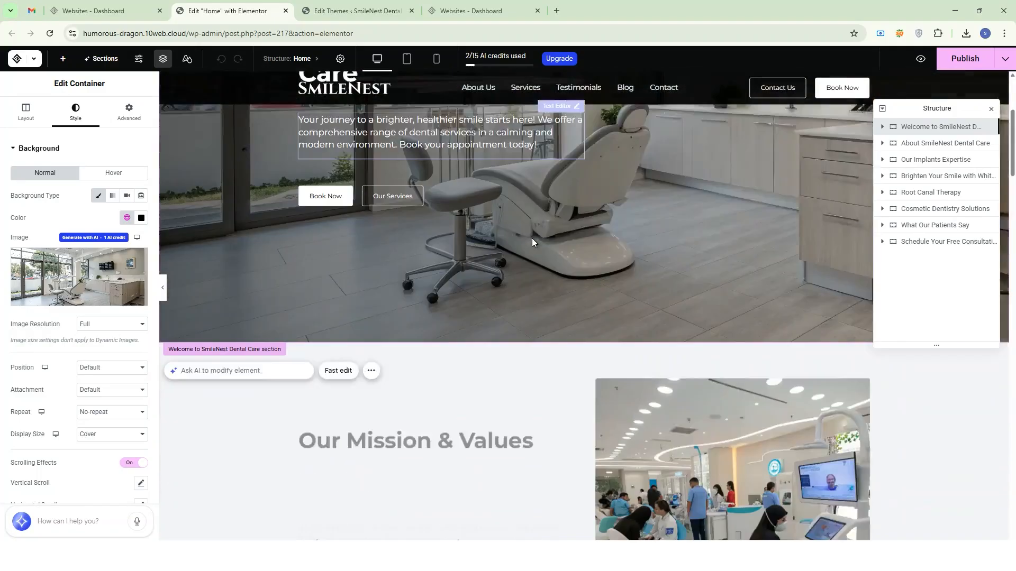
pyautogui.click(478, 382)
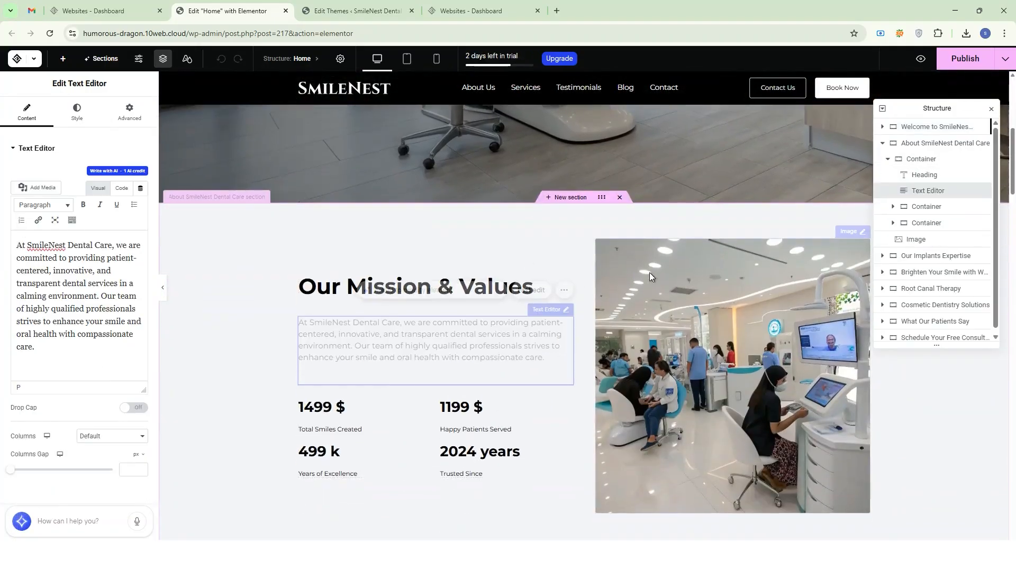
pyautogui.scroll(-3, 661, 265)
pyautogui.click(673, 257)
pyautogui.scroll(-10, 523, 244)
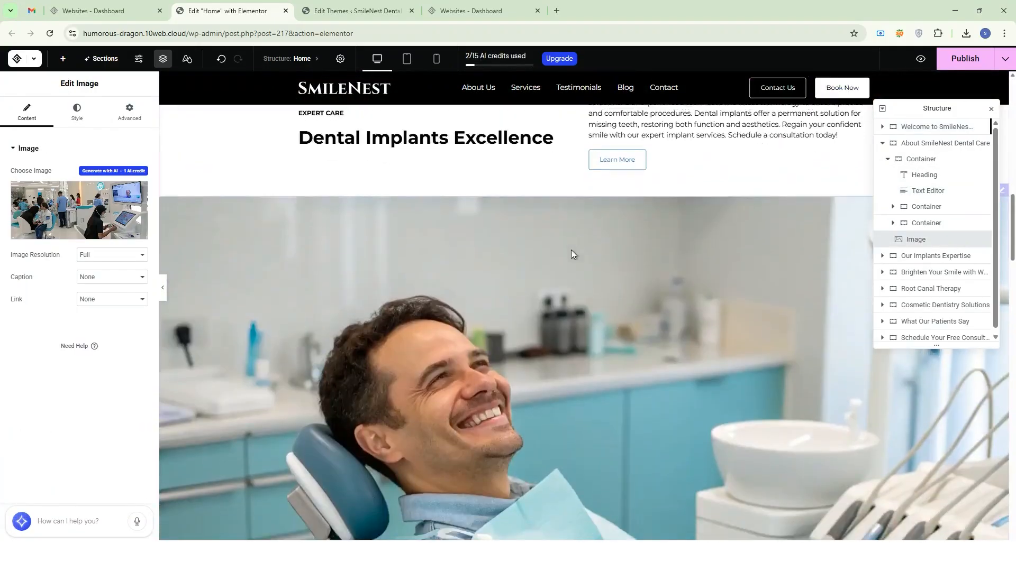
pyautogui.scroll(-15, 573, 256)
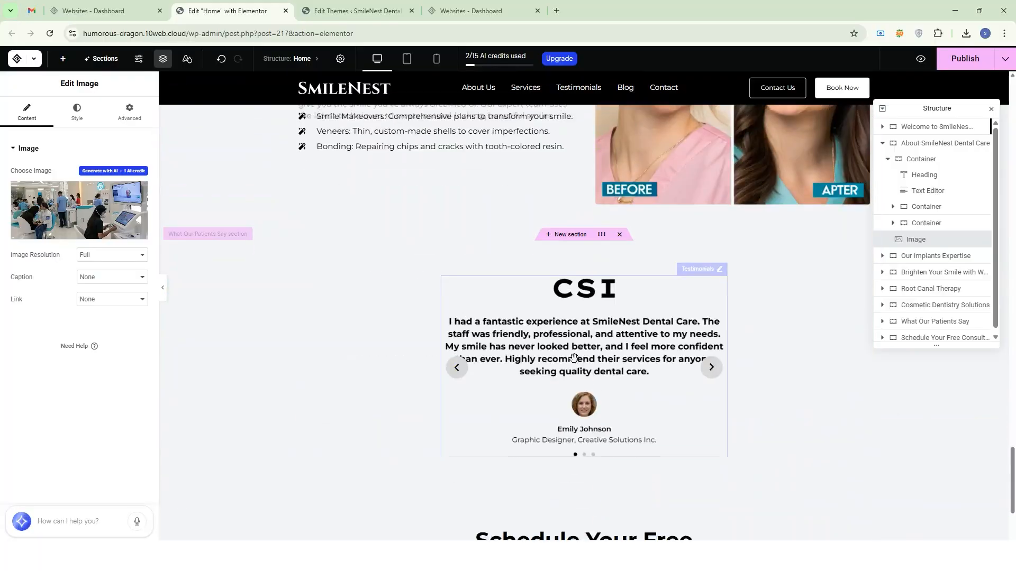
pyautogui.scroll(8, 573, 359)
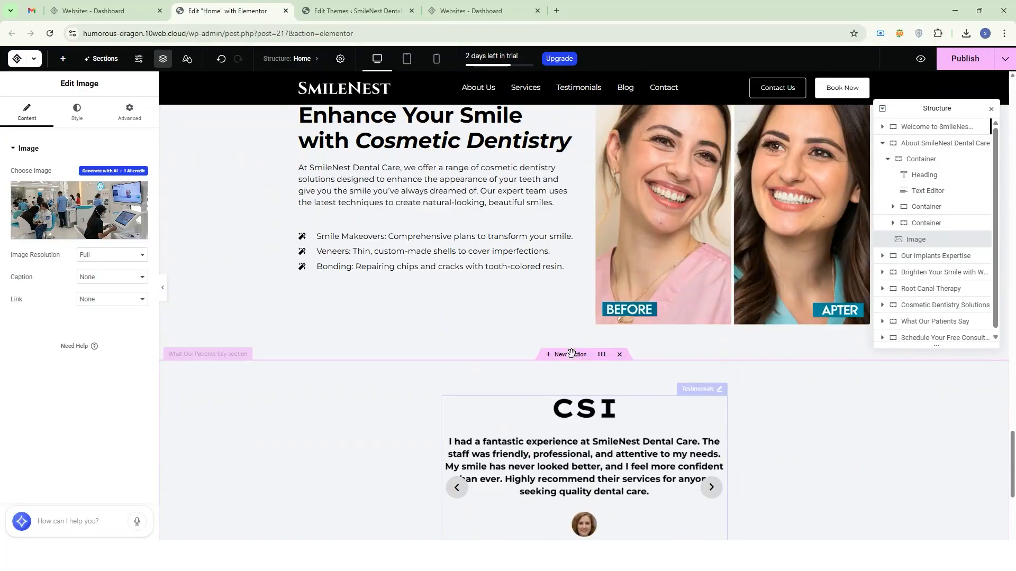
pyautogui.moveTo(560, 359)
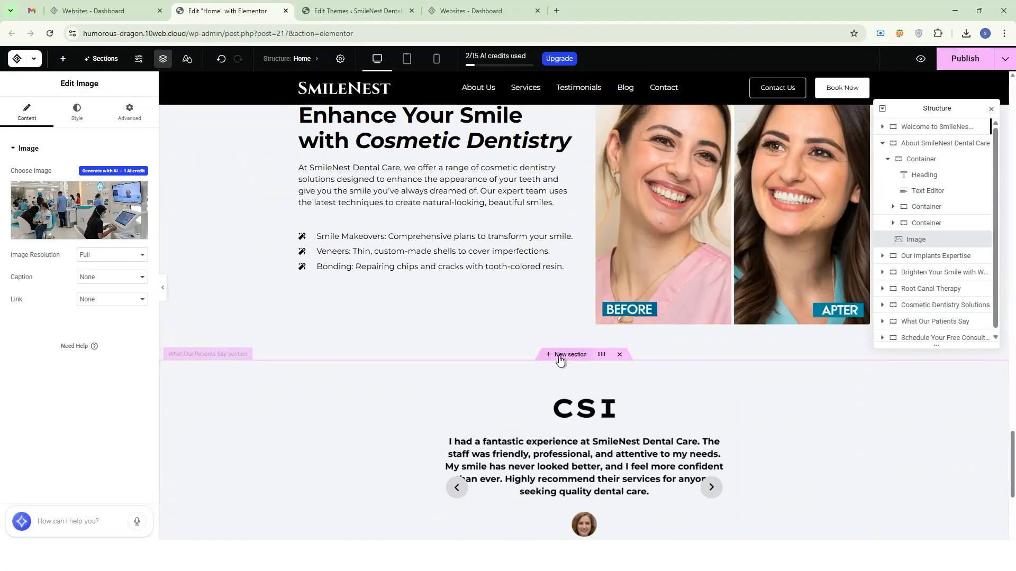
pyautogui.click(560, 357)
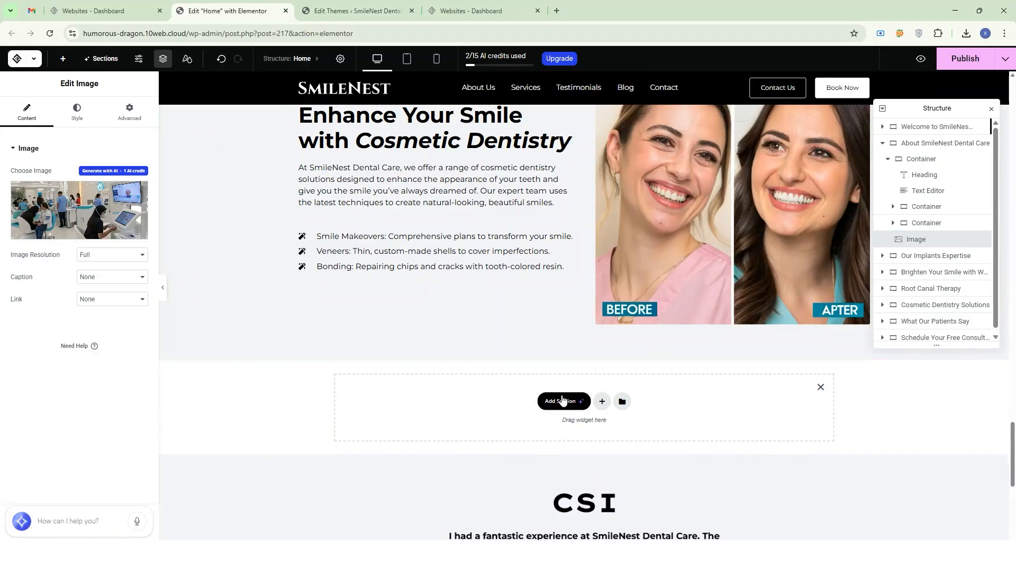
pyautogui.click(602, 401)
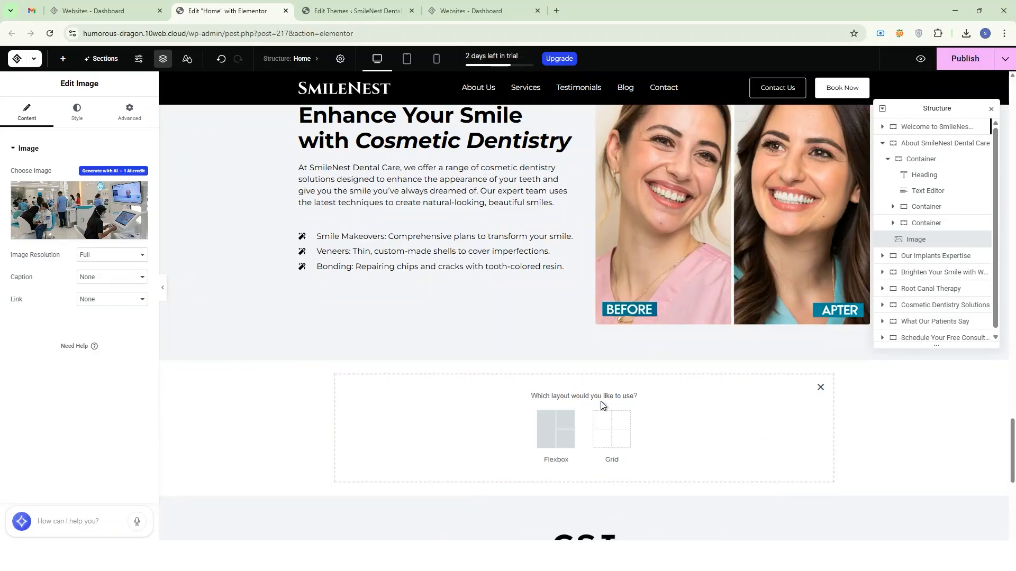
pyautogui.click(820, 387)
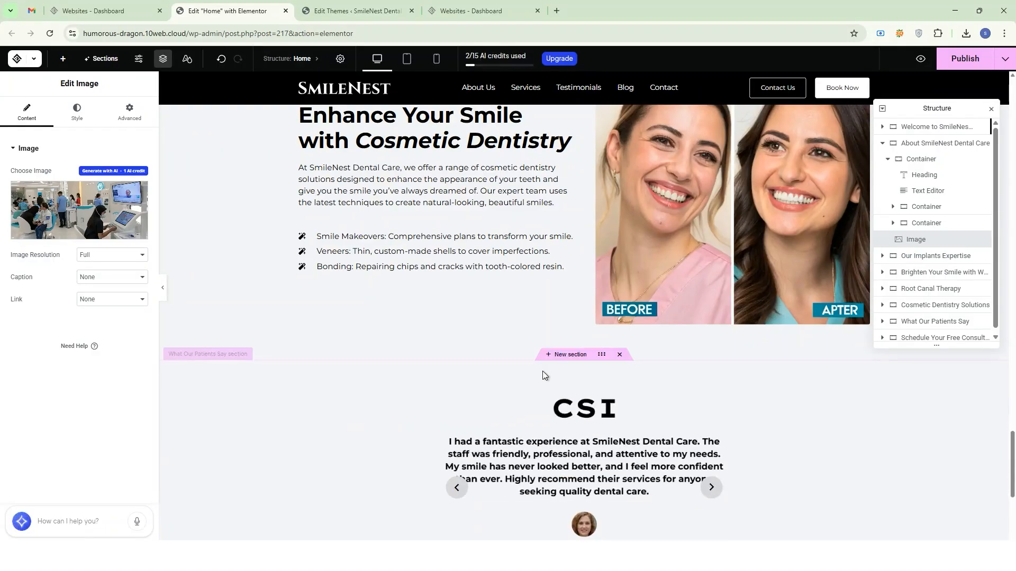
# Add an AI section above the testimonials from the prompt "Create a FAQ section with 5 questions and answers", inserting the two-column layout.
pyautogui.click(560, 360)
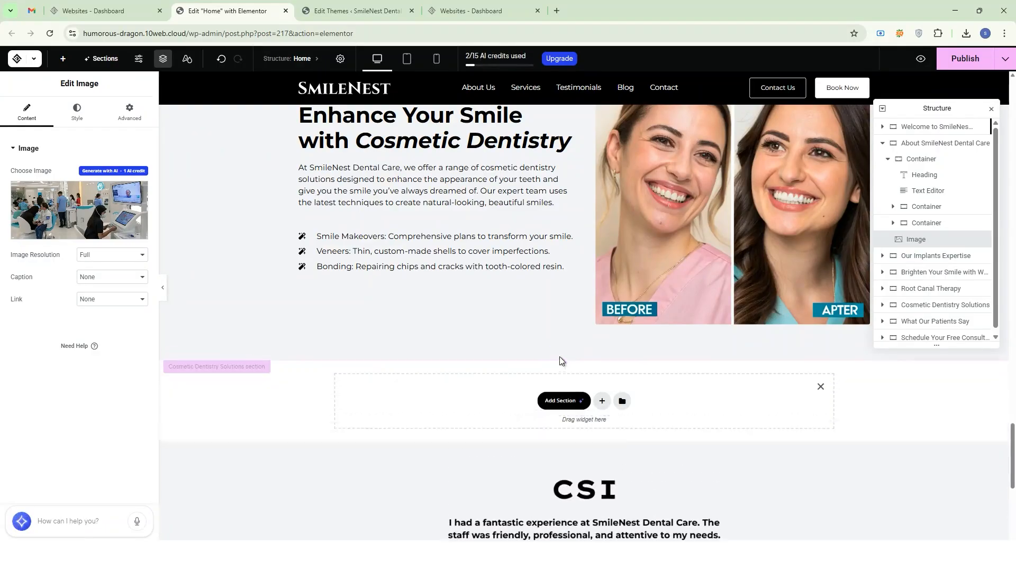
pyautogui.click(557, 403)
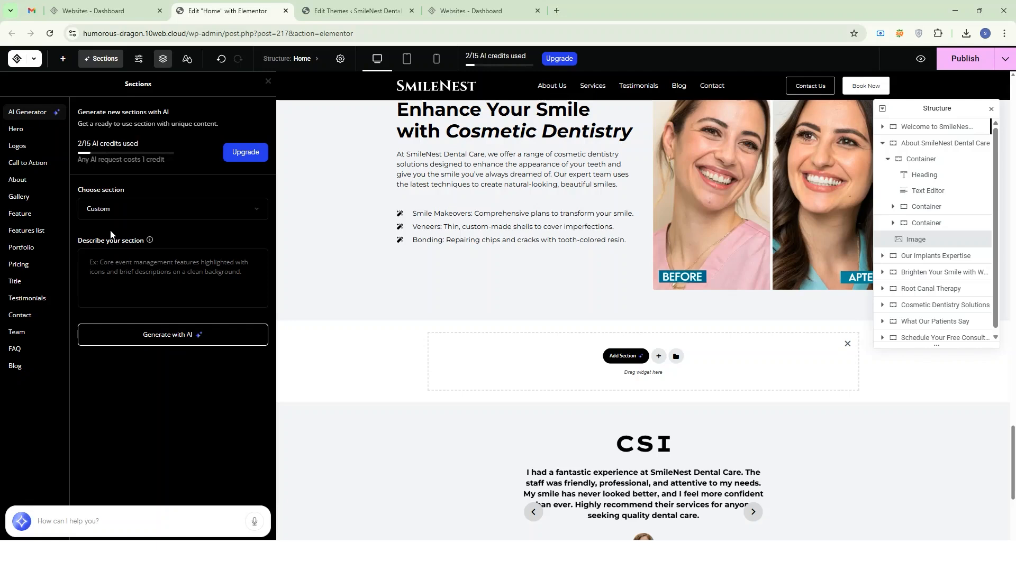
pyautogui.click(120, 281)
pyautogui.write('Cr')
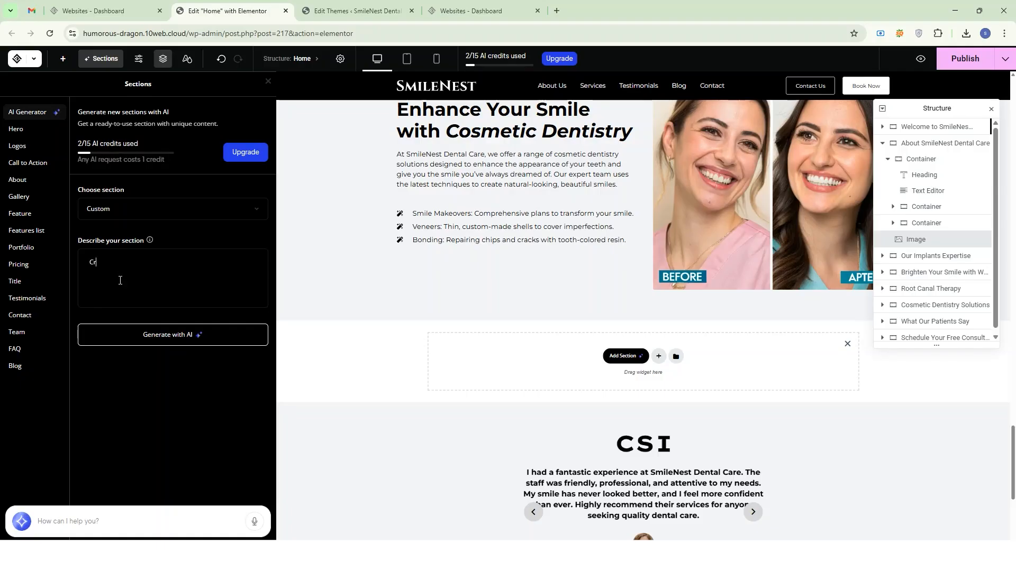
pyautogui.write('eate a FAQ section with 5')
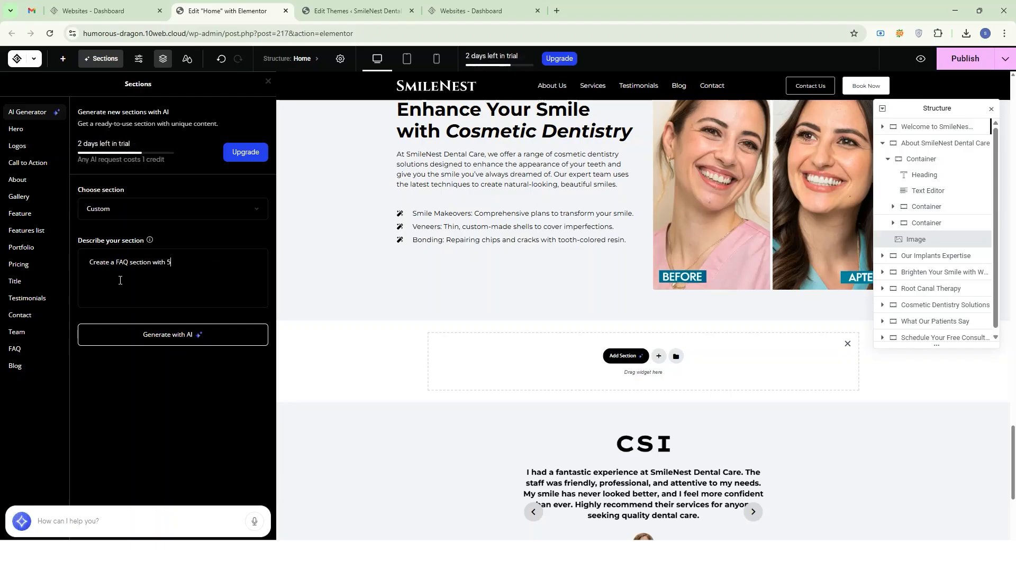
pyautogui.write(' questio')
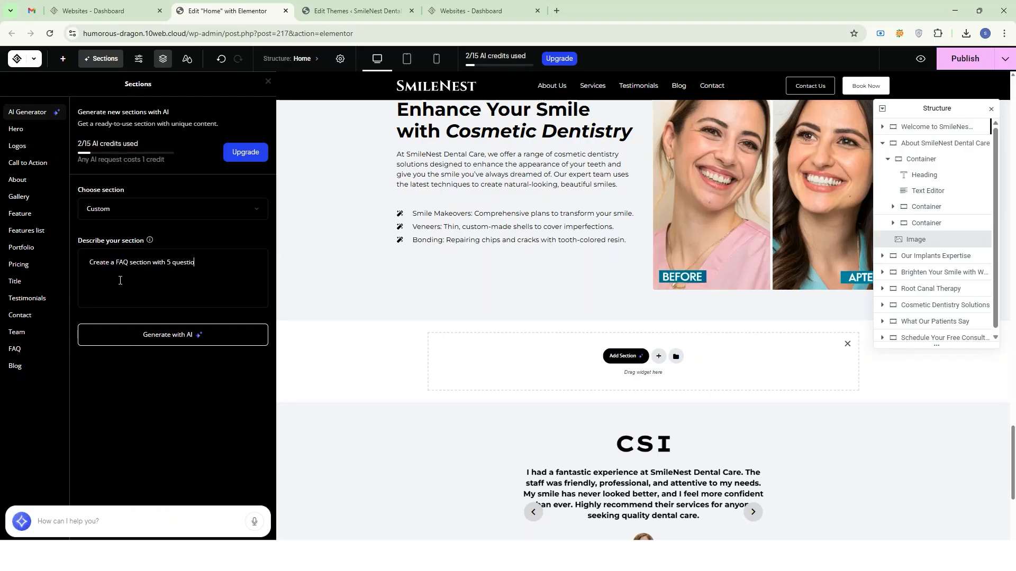
pyautogui.write('ns and answers')
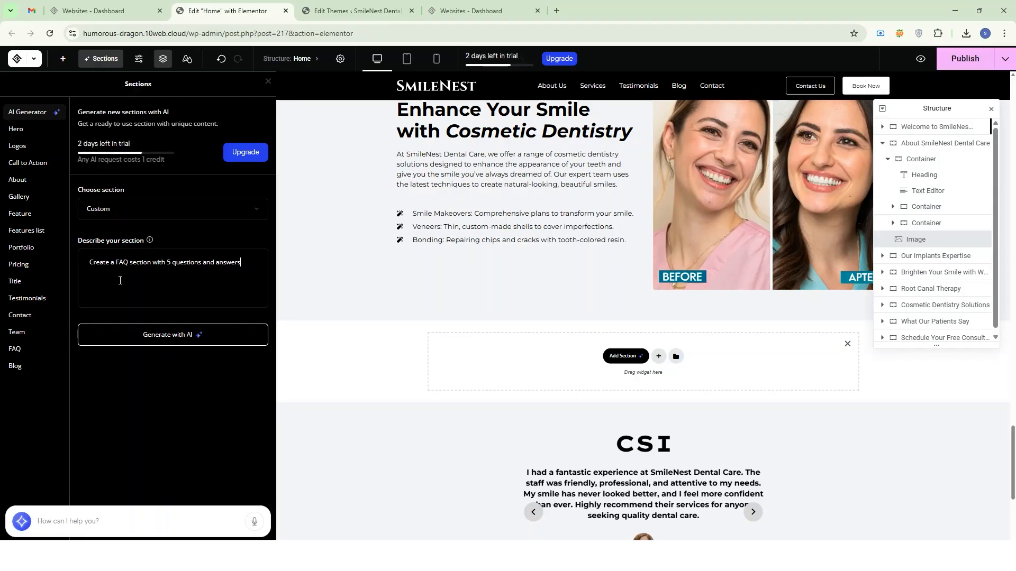
pyautogui.click(152, 335)
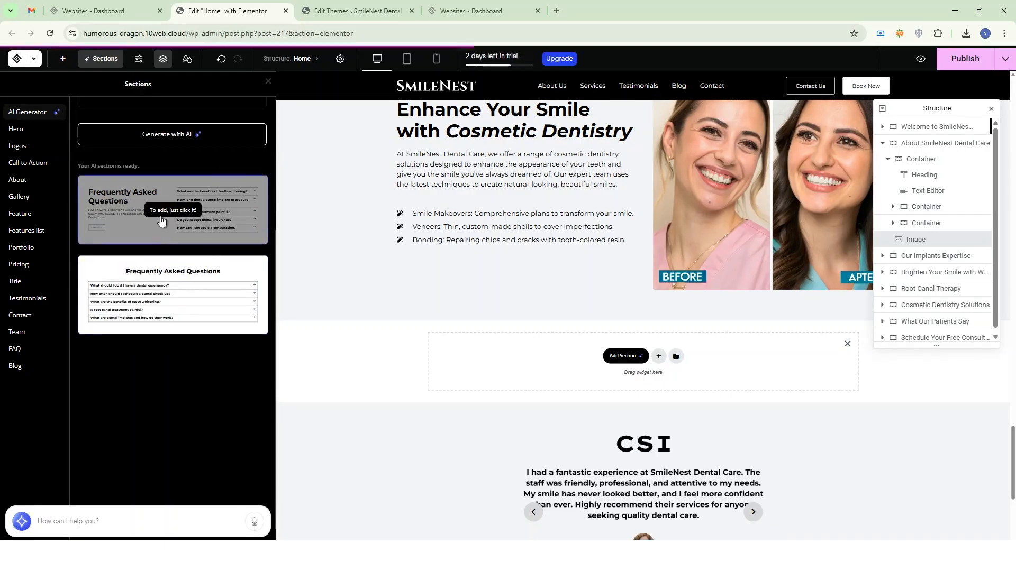
pyautogui.click(128, 210)
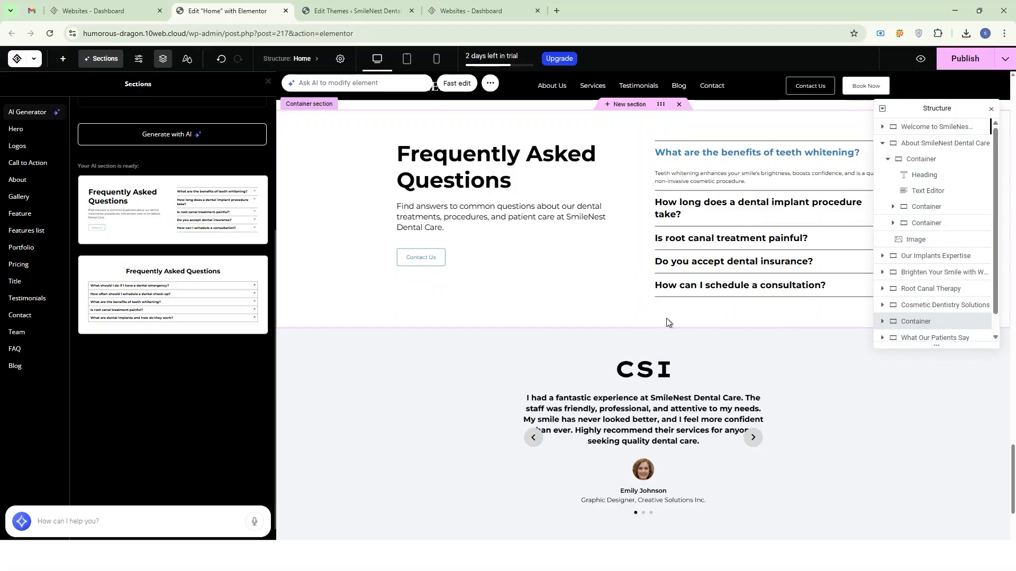
# Preview the home page in the mobile portrait layout, from the Cosmetic Dentistry section through the new FAQ to the testimonials.
pyautogui.scroll(15, 628, 325)
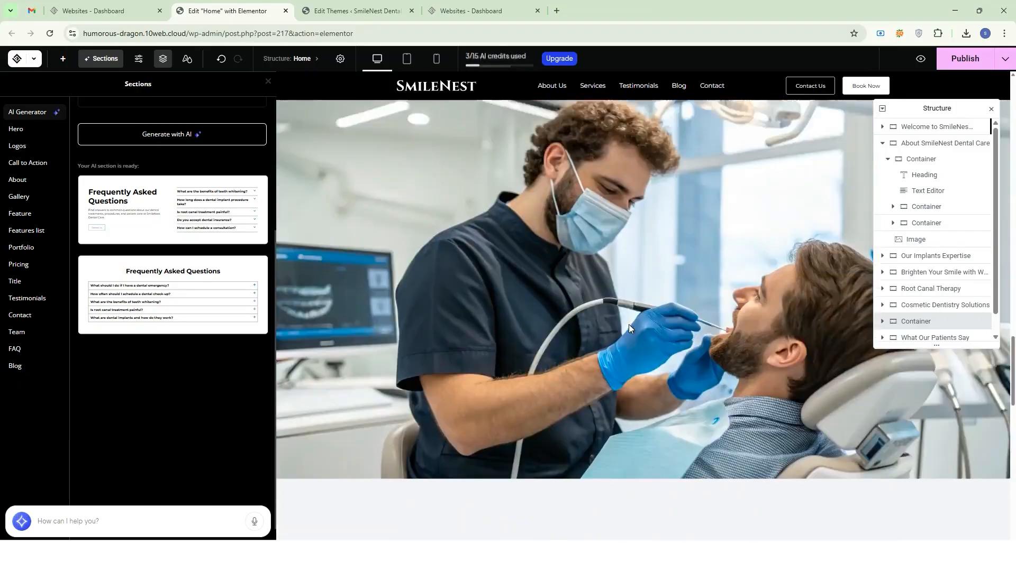
pyautogui.scroll(15, 629, 325)
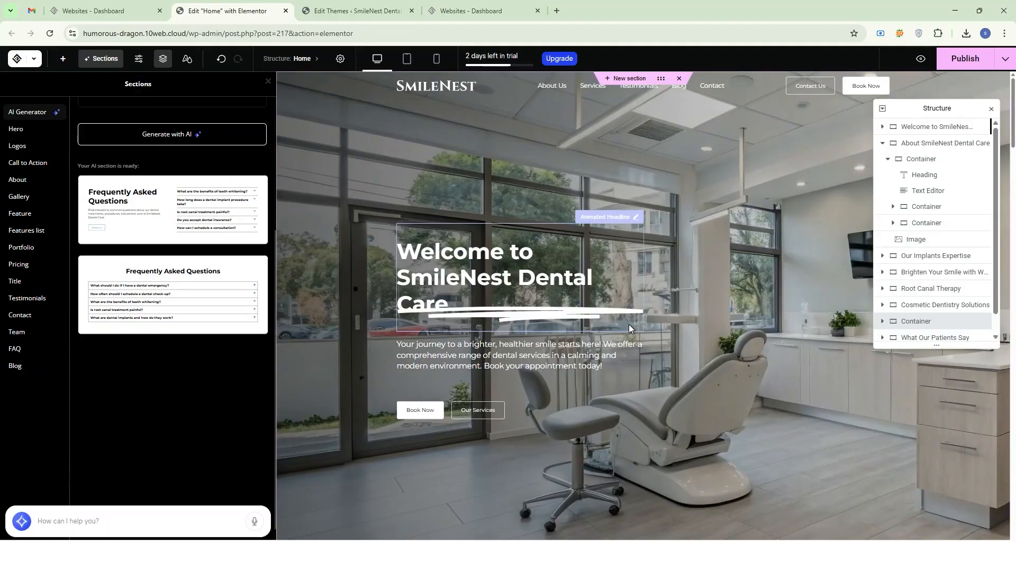
pyautogui.click(436, 58)
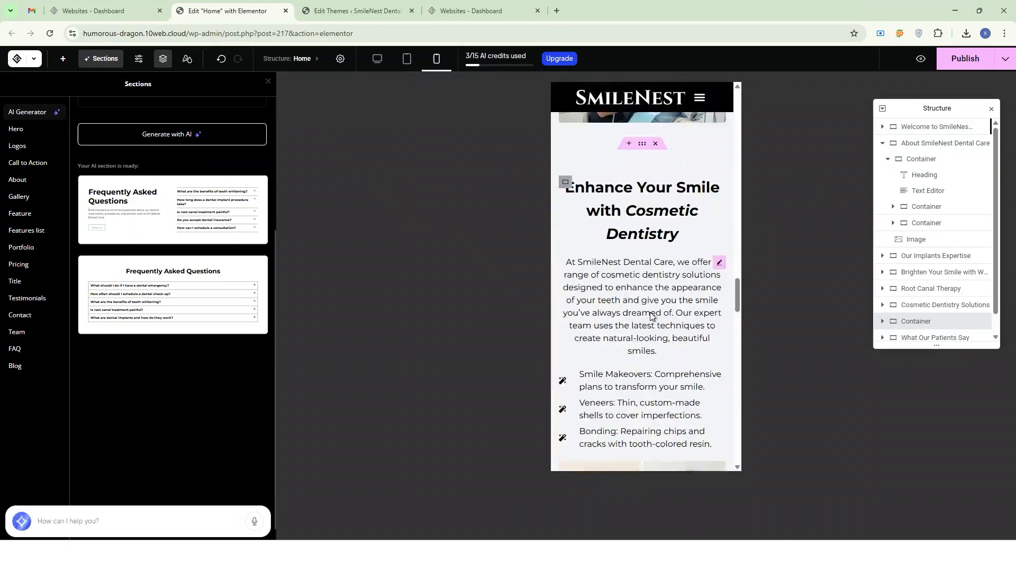
pyautogui.scroll(10, 652, 317)
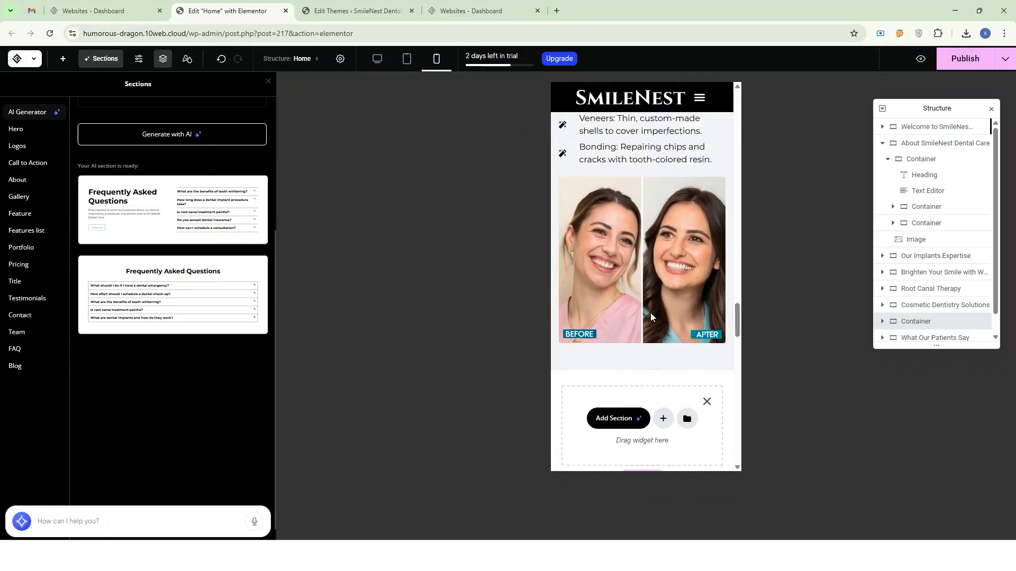
pyautogui.scroll(-10, 651, 316)
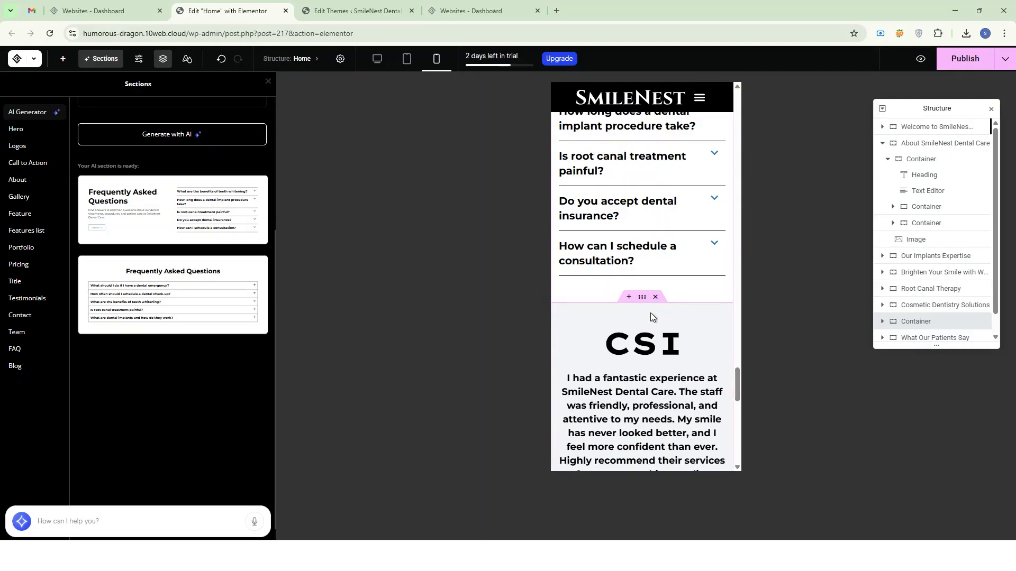
# Open the 10Web Pro upgrade plans and review the Business plans' annual pricing, limits and included features.
pyautogui.click(560, 60)
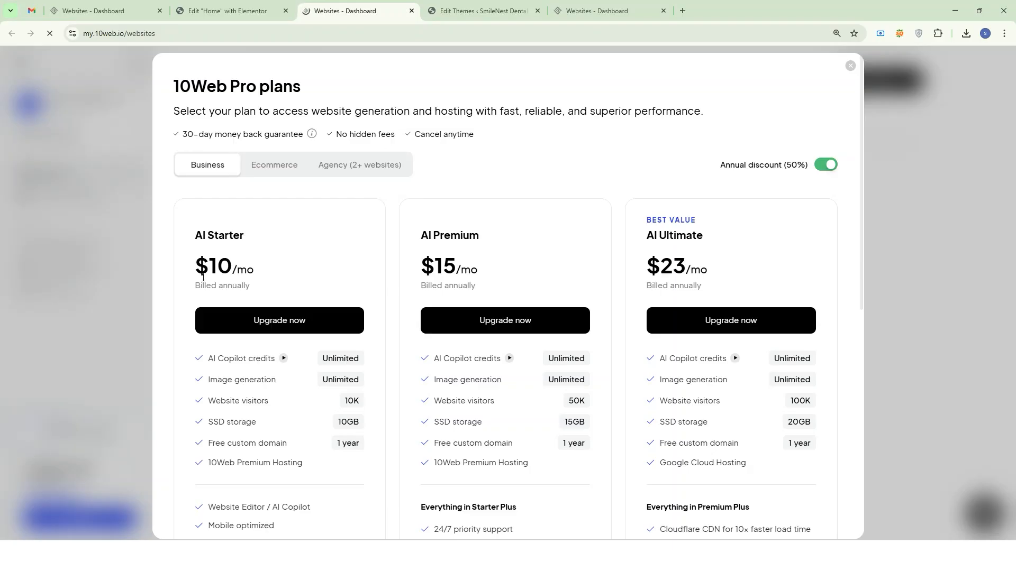
pyautogui.moveTo(186, 266); pyautogui.dragTo(275, 267)
pyautogui.click(302, 268)
pyautogui.scroll(-3, 338, 257)
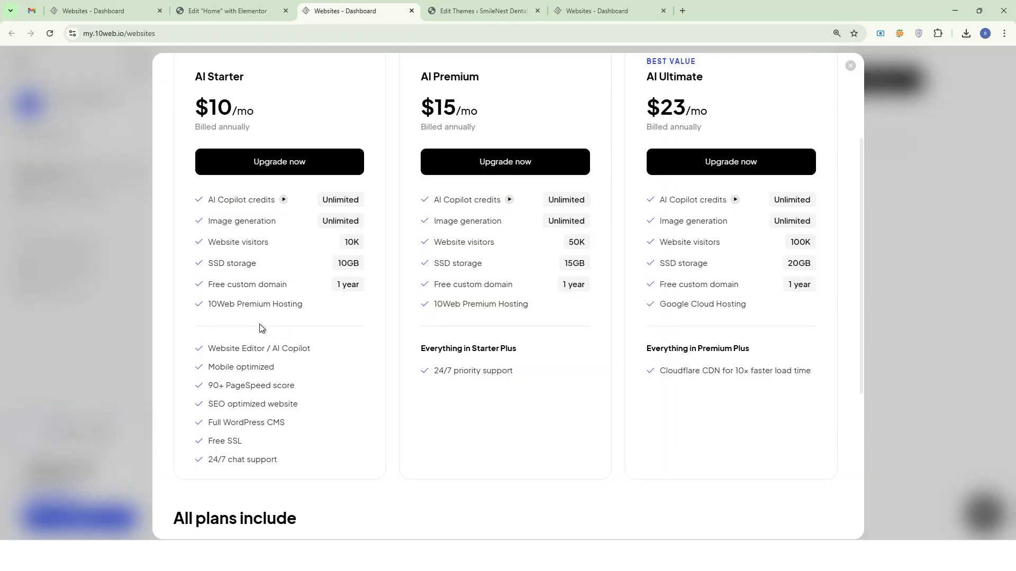
pyautogui.scroll(-2, 321, 307)
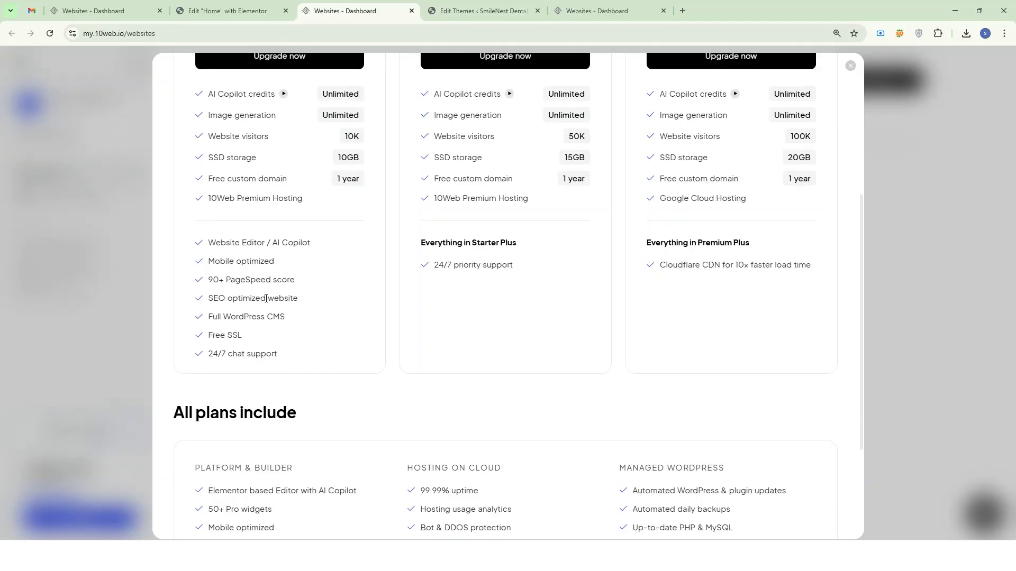
pyautogui.tripleClick(243, 317)
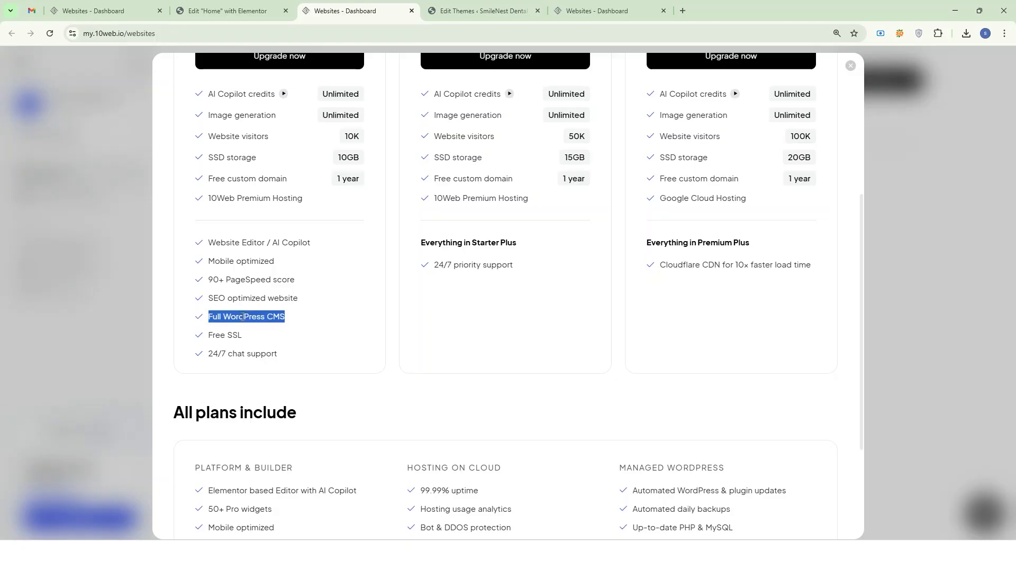
pyautogui.click(242, 317)
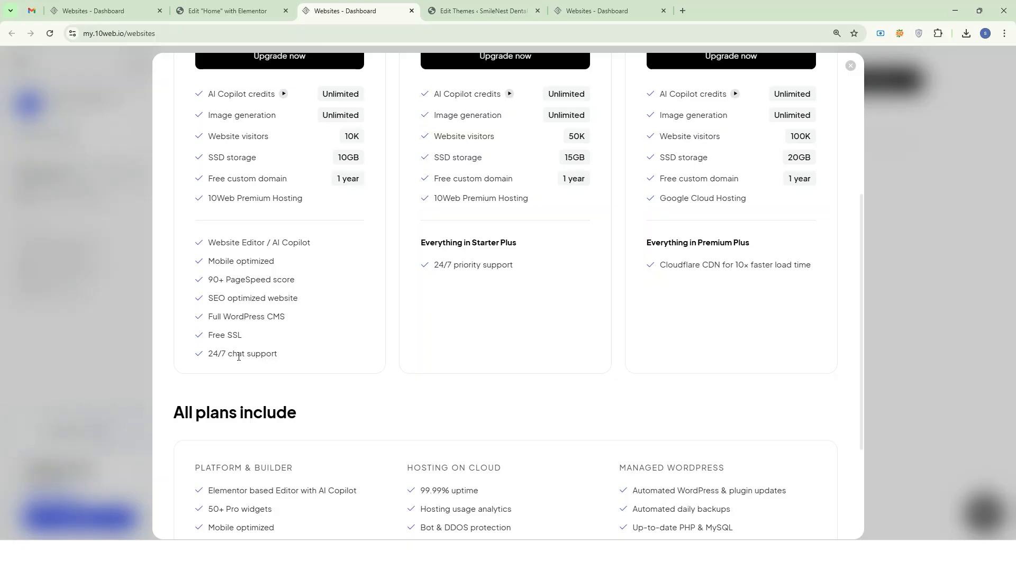
pyautogui.scroll(5, 369, 321)
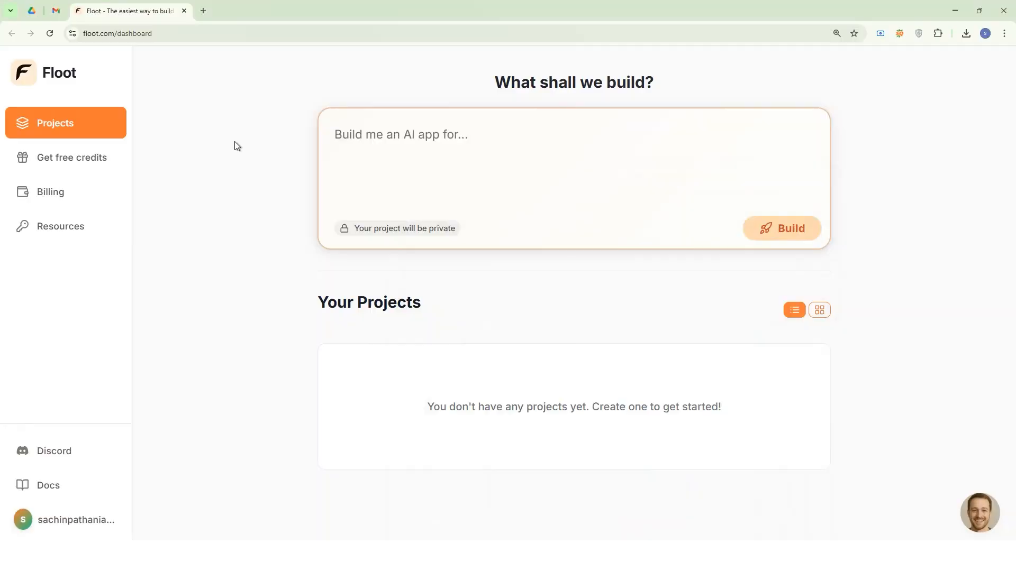
# Switch from Floot to the Word document and copy the full SmileNest Dental Care brief, starting at the business name.
pyautogui.click(176, 33)
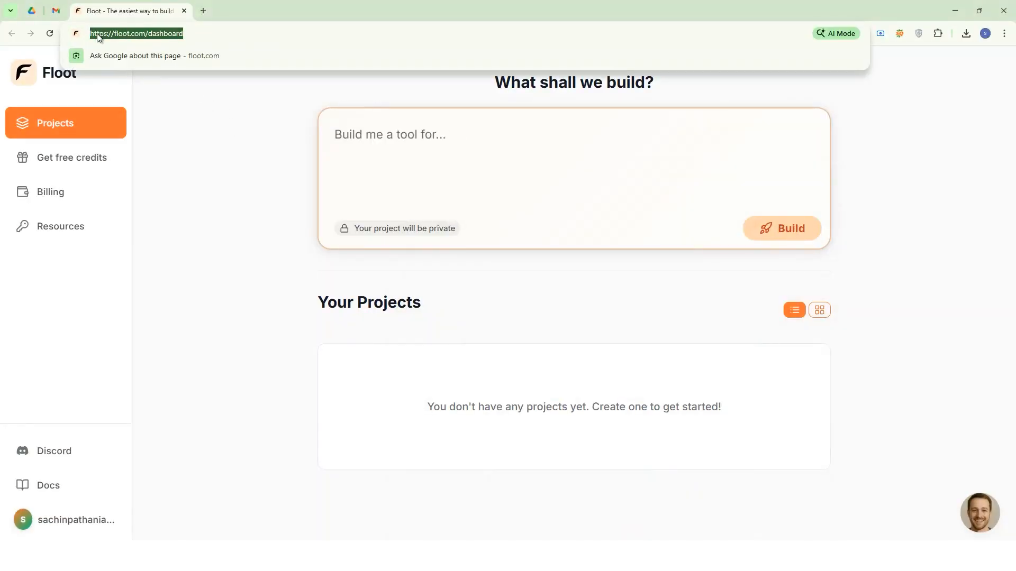
pyautogui.click(250, 152)
pyautogui.click(419, 149)
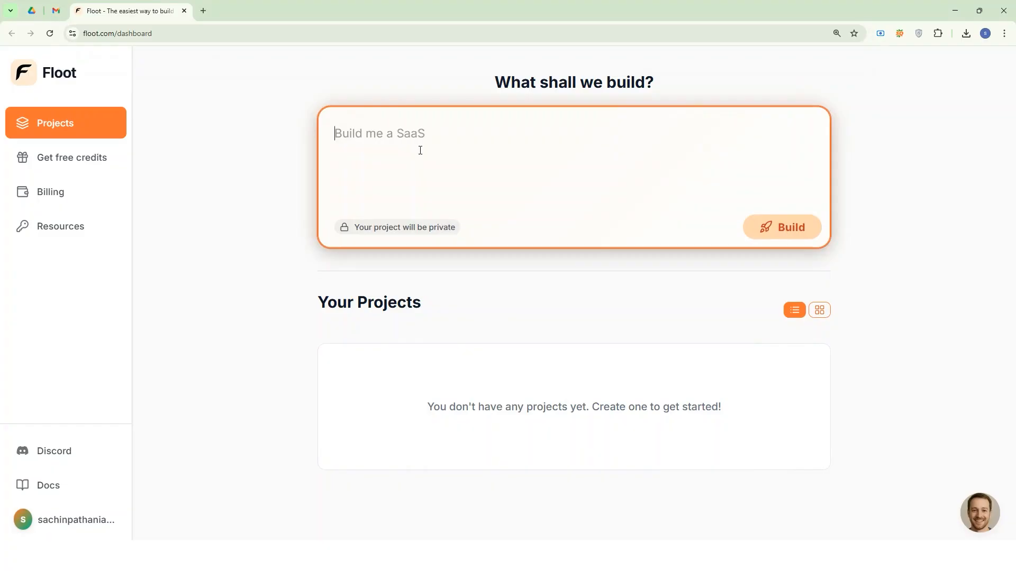
pyautogui.click(574, 556)
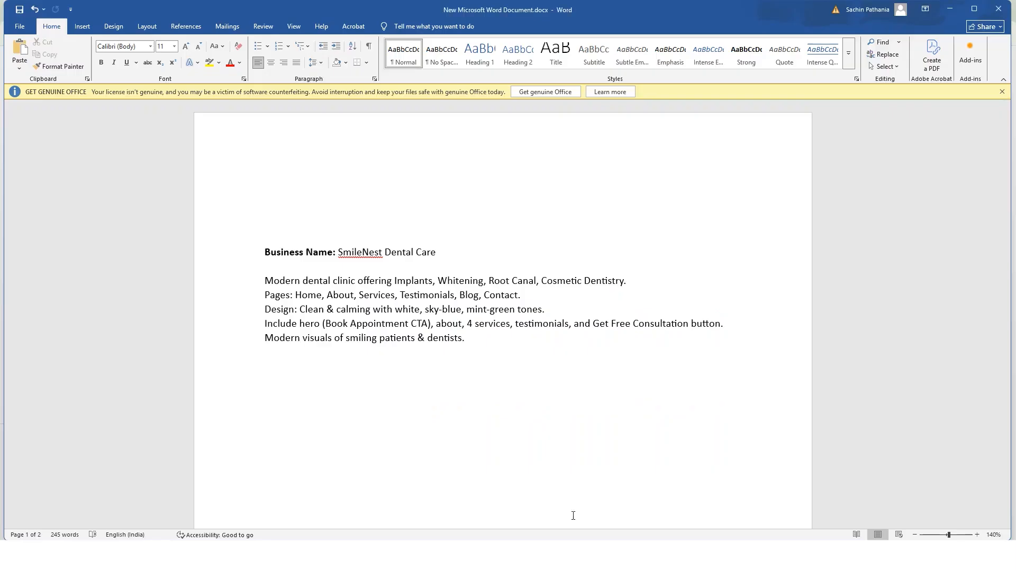
pyautogui.hotkey('ctrl', 'a')
pyautogui.click(479, 340)
pyautogui.moveTo(477, 341); pyautogui.dragTo(266, 252)
pyautogui.hotkey('ctrl', 'c')
pyautogui.click(481, 347)
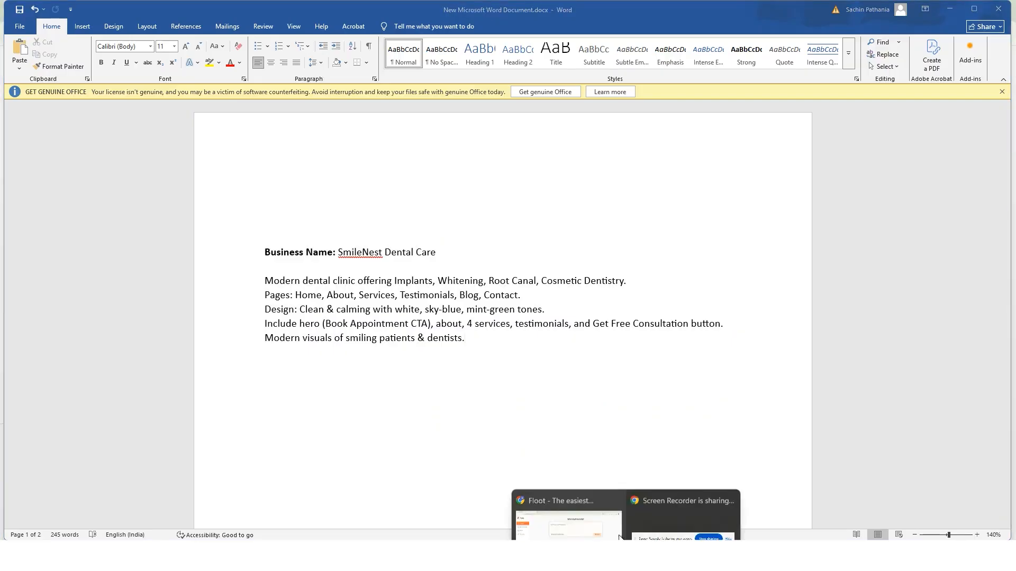
# Return to Floot, paste the SmileNest brief as the new project's prompt and start building the site.
pyautogui.click(541, 497)
pyautogui.hotkey('ctrl', 'v')
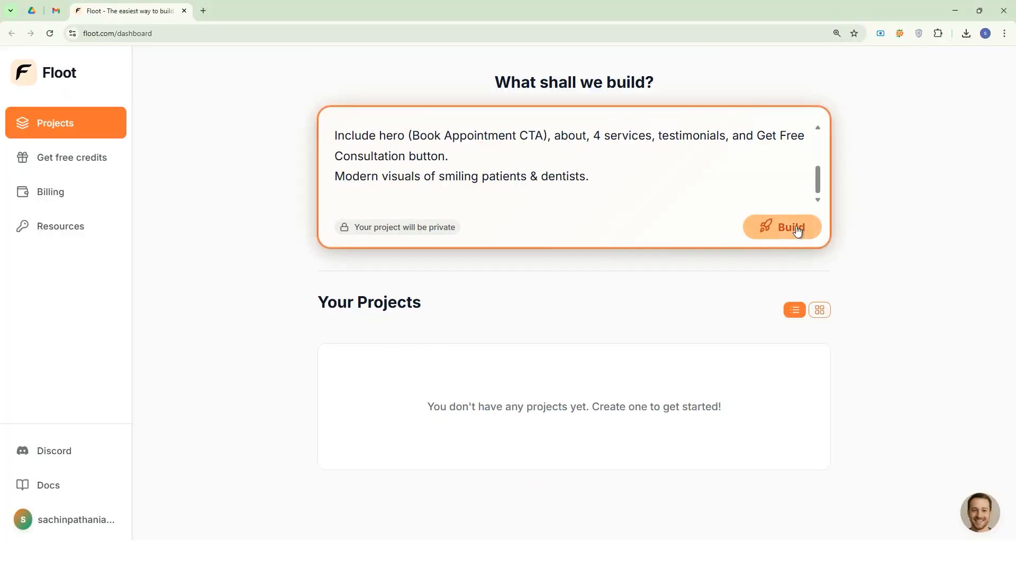
pyautogui.press('BackSpace')
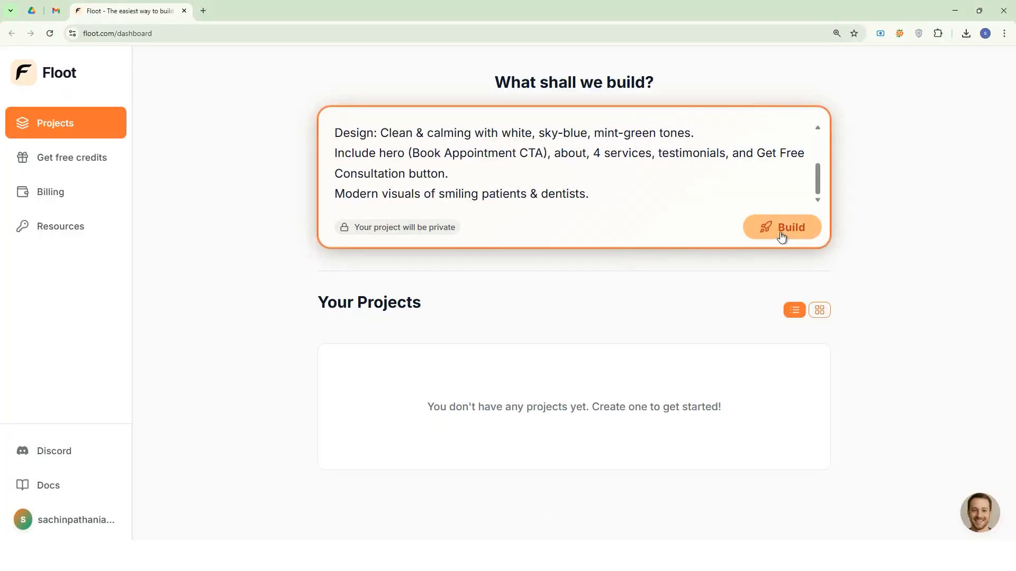
pyautogui.click(781, 232)
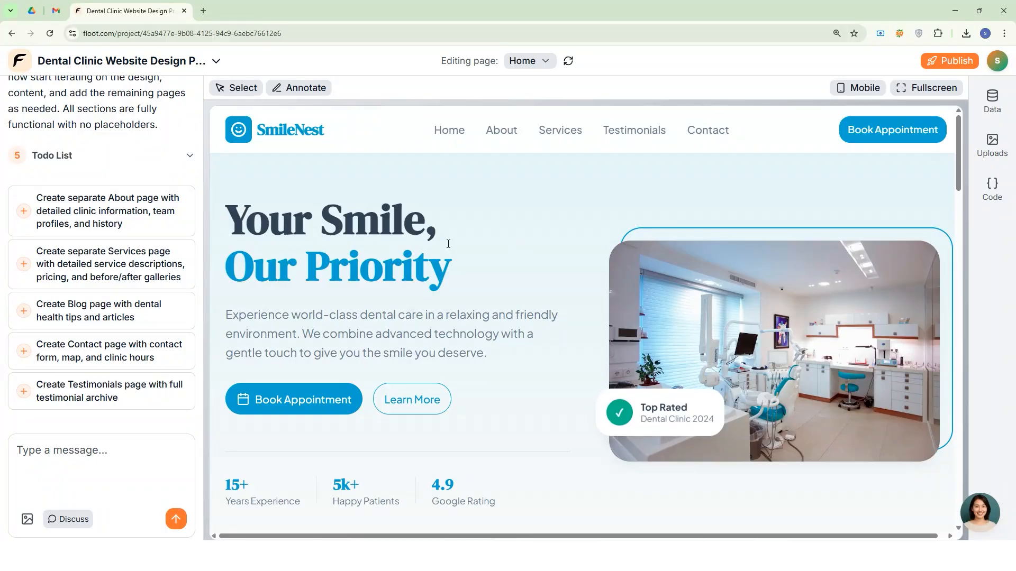
# Look over the generated home page and have Floot build the suggested separate About page with clinic information, team profiles and history.
pyautogui.scroll(-20, 448, 244)
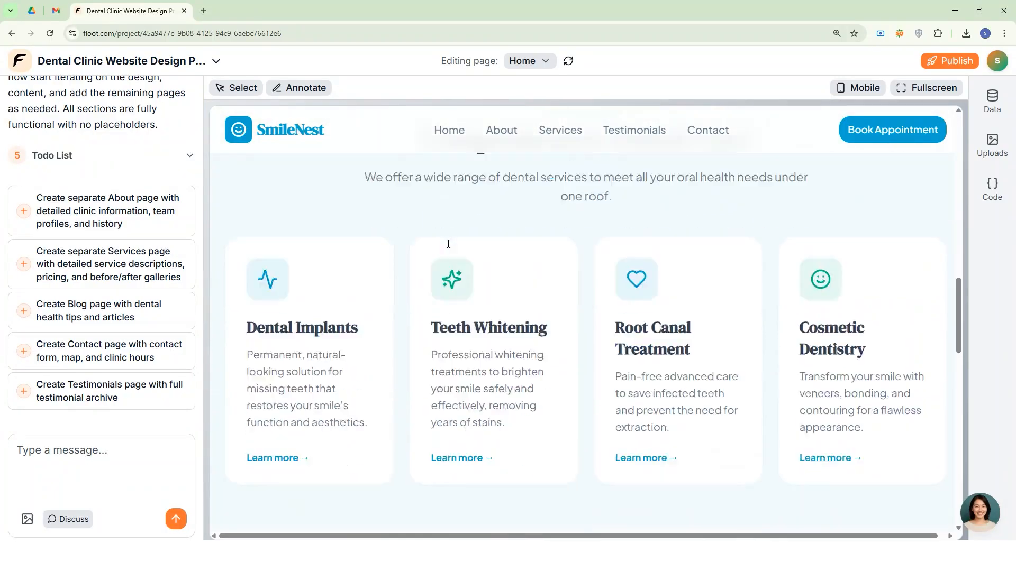
pyautogui.scroll(15, 448, 244)
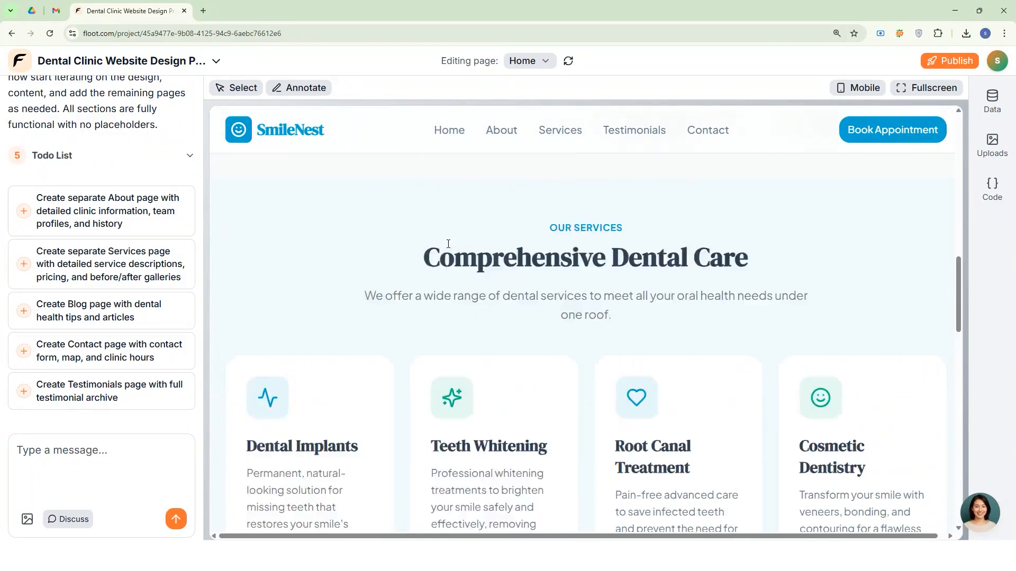
pyautogui.scroll(4, 448, 244)
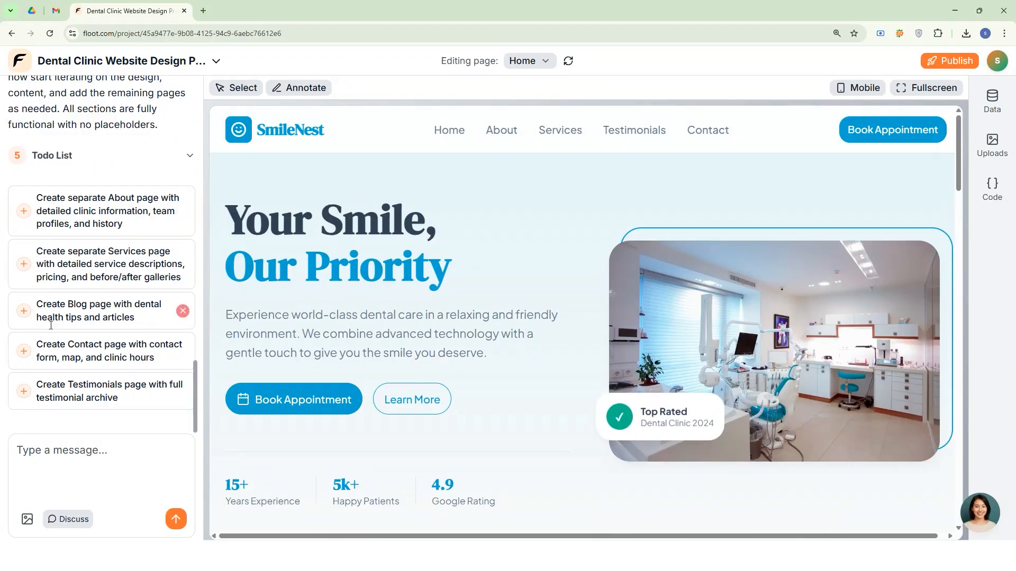
pyautogui.click(23, 212)
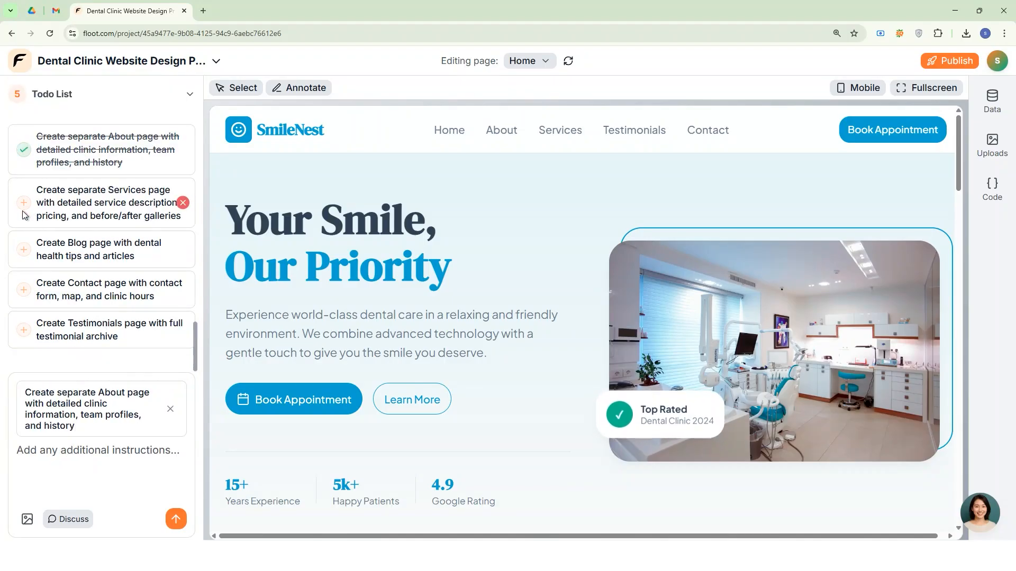
pyautogui.click(176, 519)
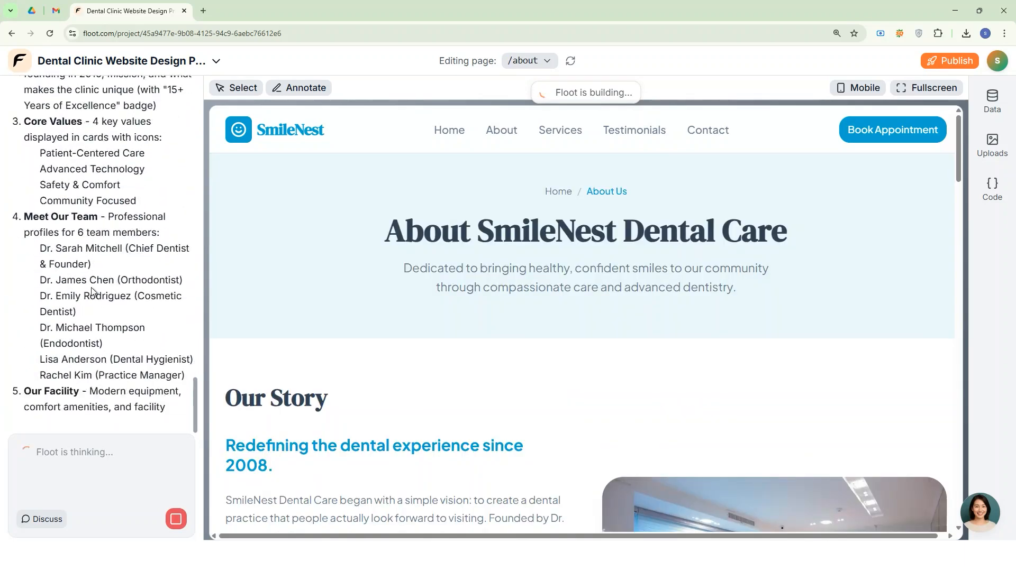
# Look through the generated About page's story, mission, facility and stats sections and the Services page's treatment descriptions and pricing.
pyautogui.scroll(-15, 510, 275)
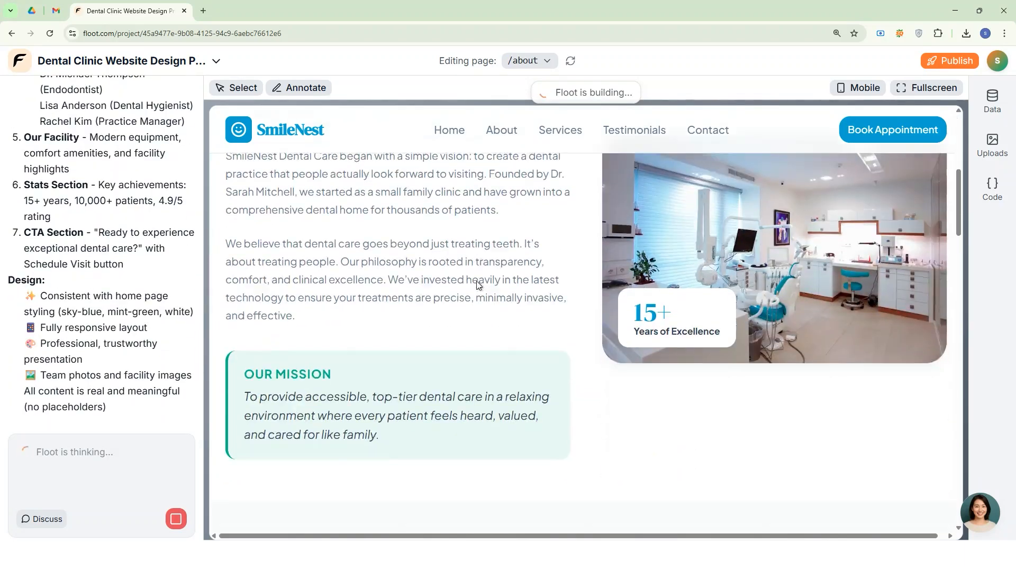
pyautogui.scroll(-20, 535, 288)
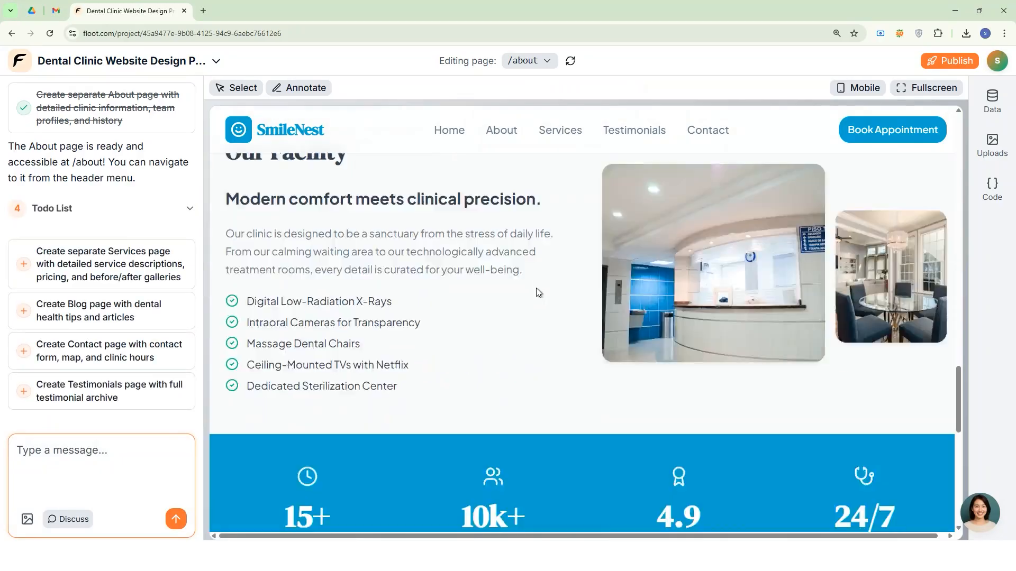
pyautogui.scroll(20, 535, 288)
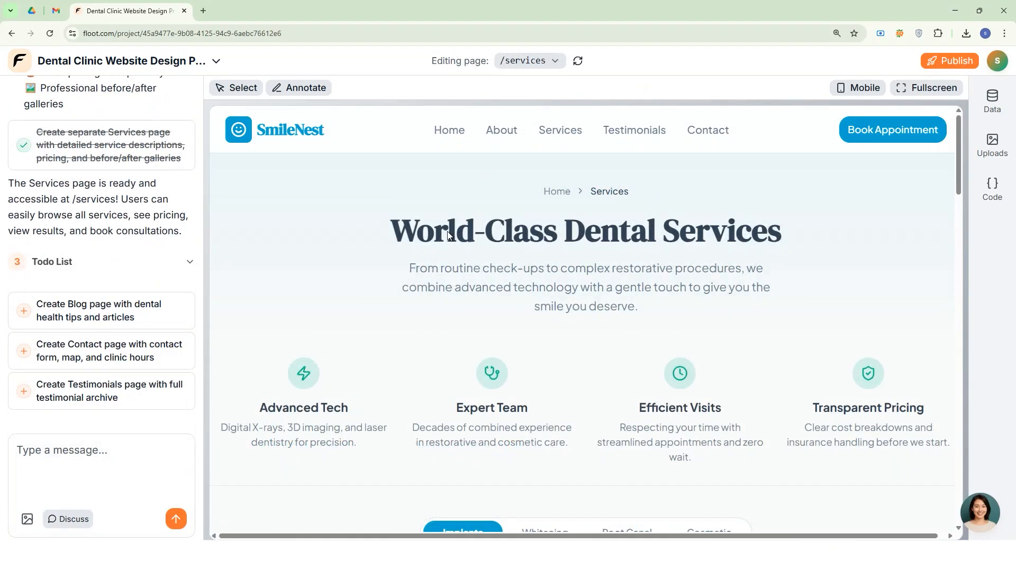
pyautogui.scroll(-20, 529, 225)
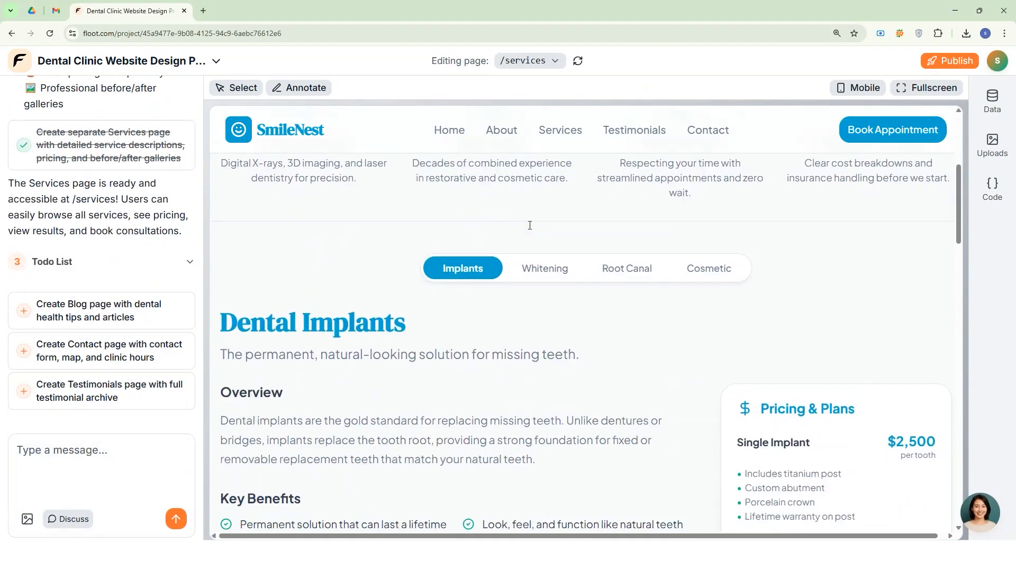
pyautogui.scroll(-5, 529, 225)
pyautogui.scroll(20, 530, 225)
pyautogui.scroll(3, 530, 225)
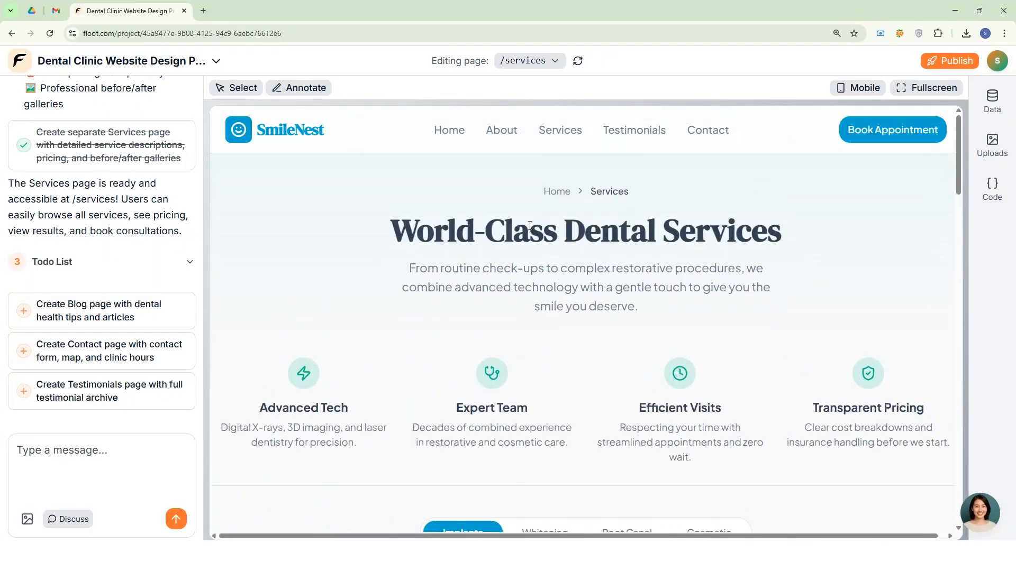
# Browse the site's Home, About and Services pages in the editor preview, checking each page's sections.
pyautogui.click(452, 130)
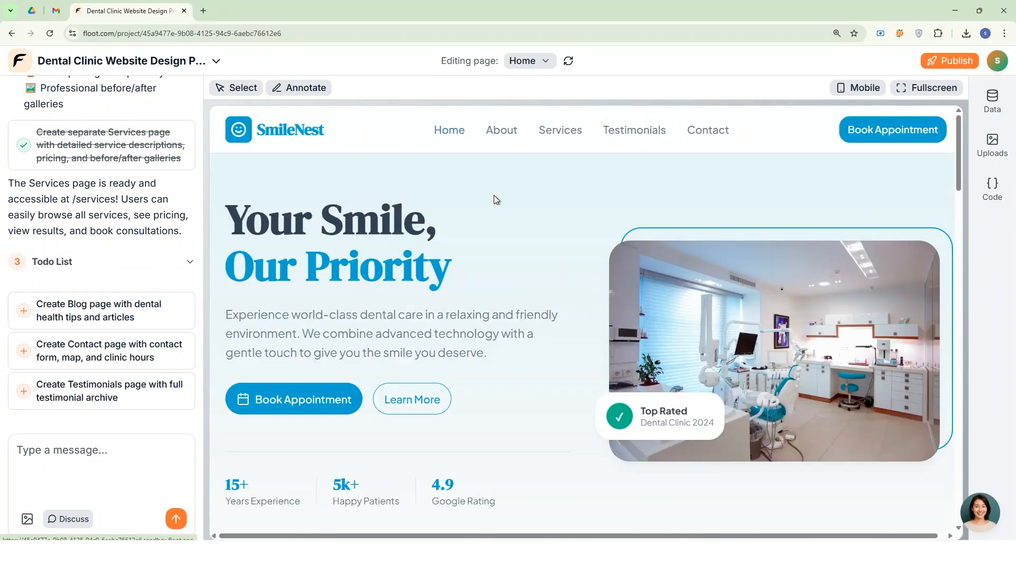
pyautogui.scroll(-20, 517, 209)
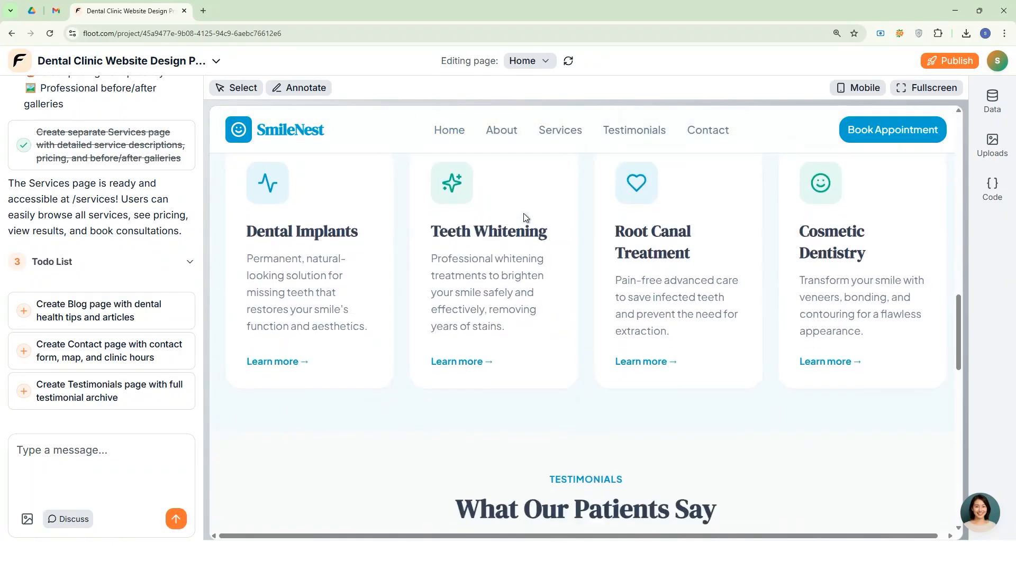
pyautogui.scroll(20, 528, 236)
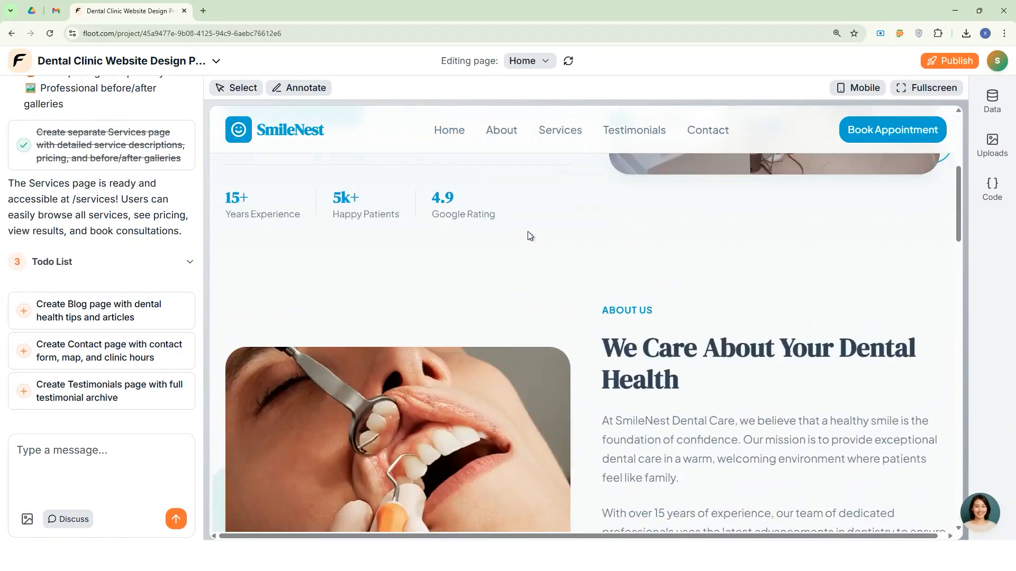
pyautogui.click(498, 136)
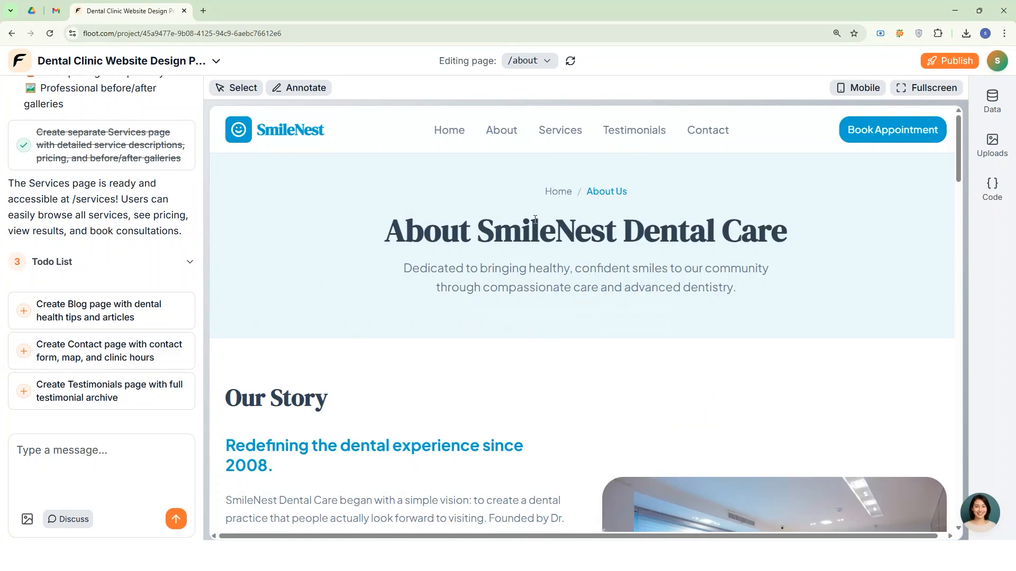
pyautogui.click(530, 60)
pyautogui.click(528, 128)
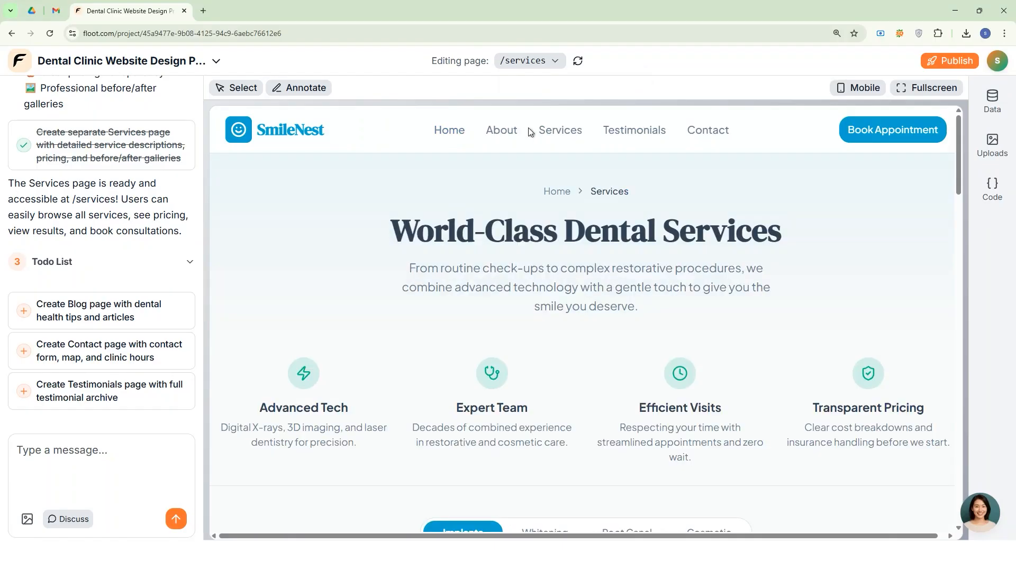
pyautogui.scroll(-20, 559, 212)
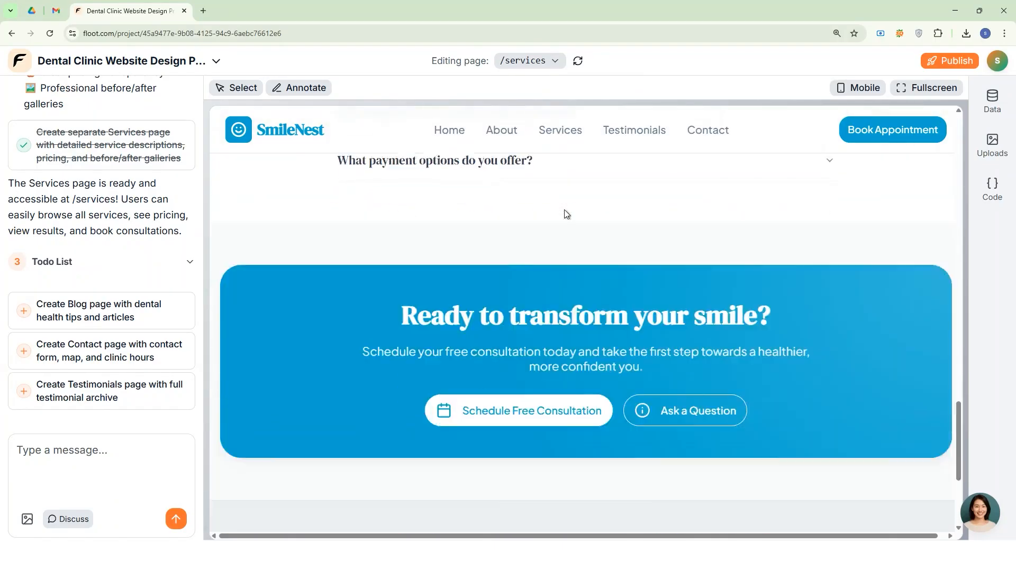
pyautogui.scroll(20, 568, 216)
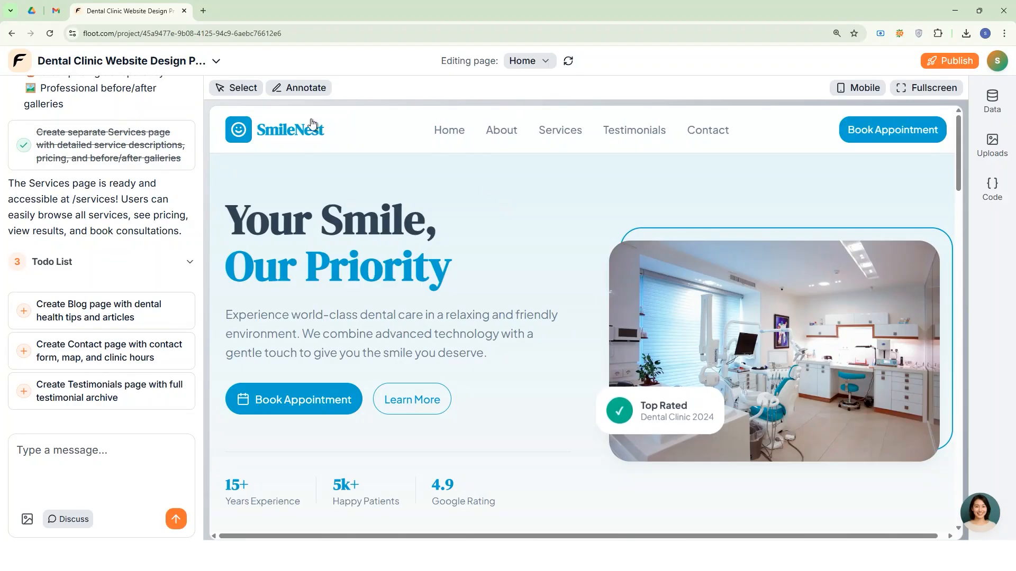
# Turn on element selection on the home page, open the hero paragraph for text editing and check the images and other sections.
pyautogui.click(235, 87)
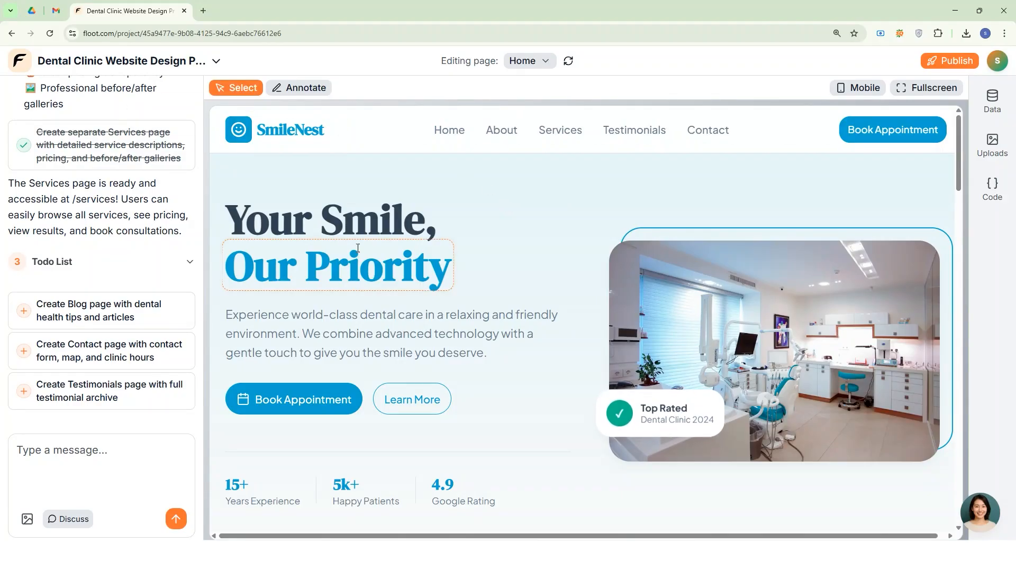
pyautogui.click(406, 317)
pyautogui.click(404, 328)
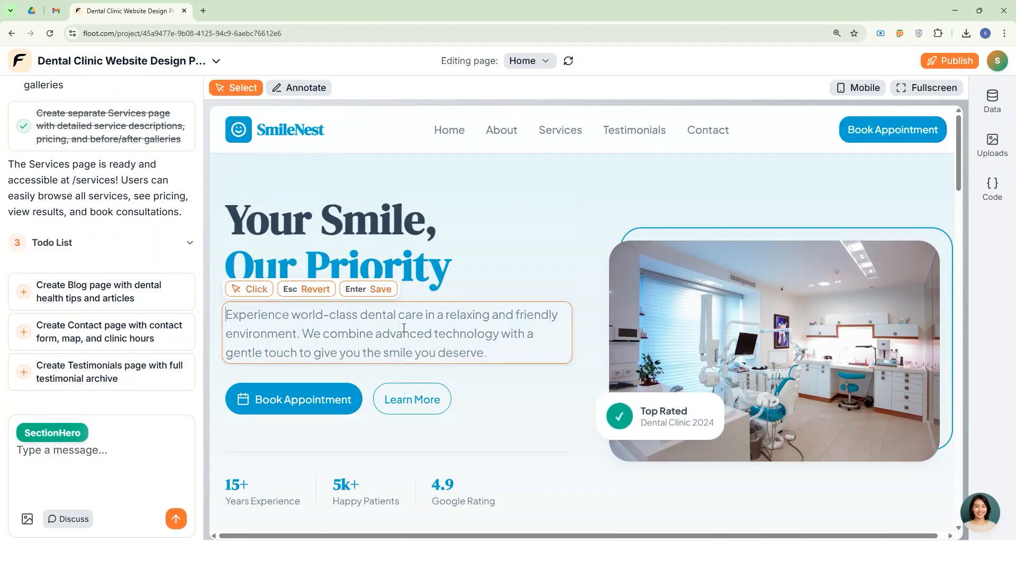
pyautogui.scroll(-3, 700, 201)
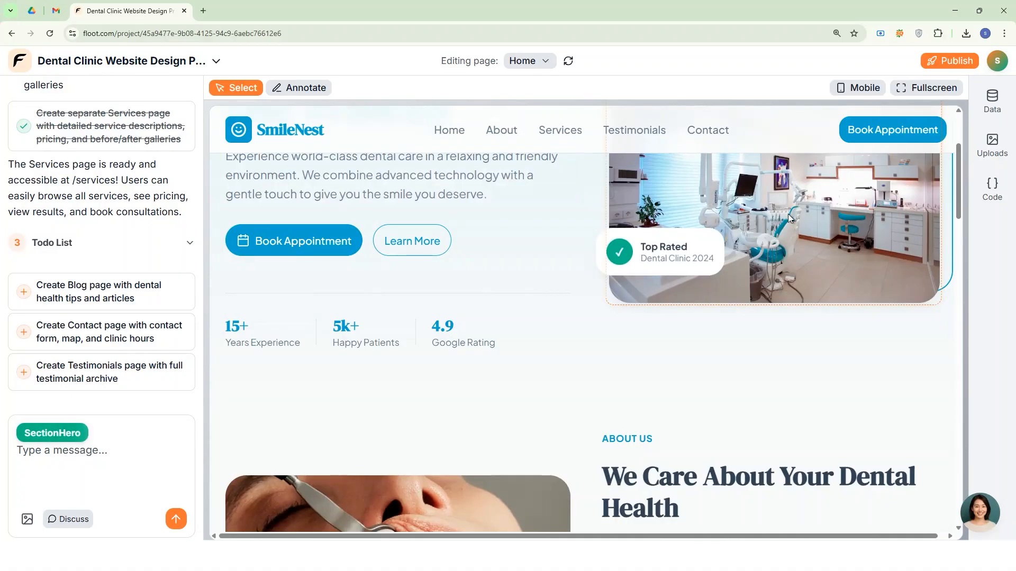
pyautogui.scroll(3, 783, 254)
pyautogui.scroll(-9, 777, 301)
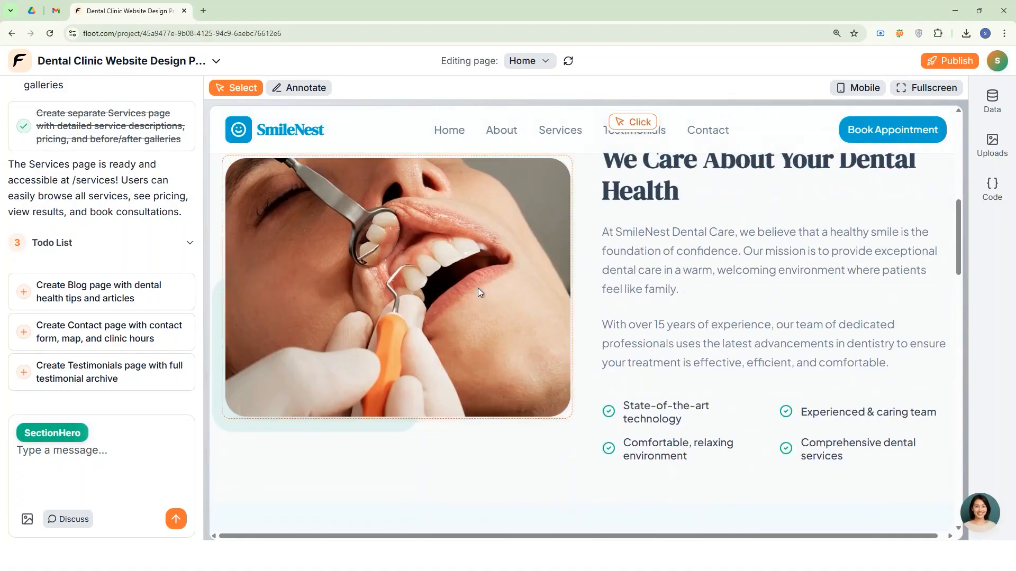
pyautogui.scroll(-10, 529, 280)
pyautogui.scroll(10, 628, 250)
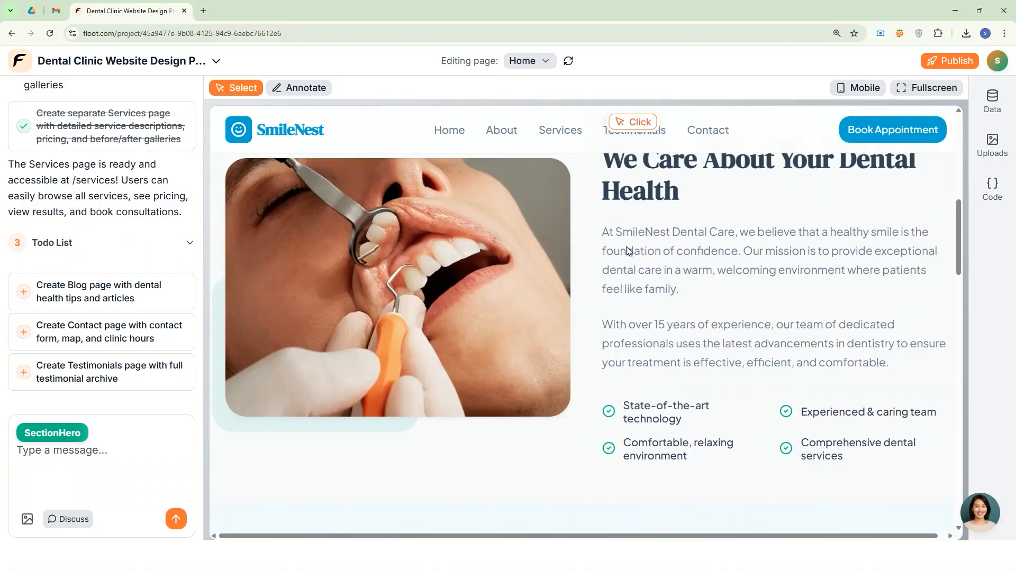
pyautogui.scroll(8, 626, 247)
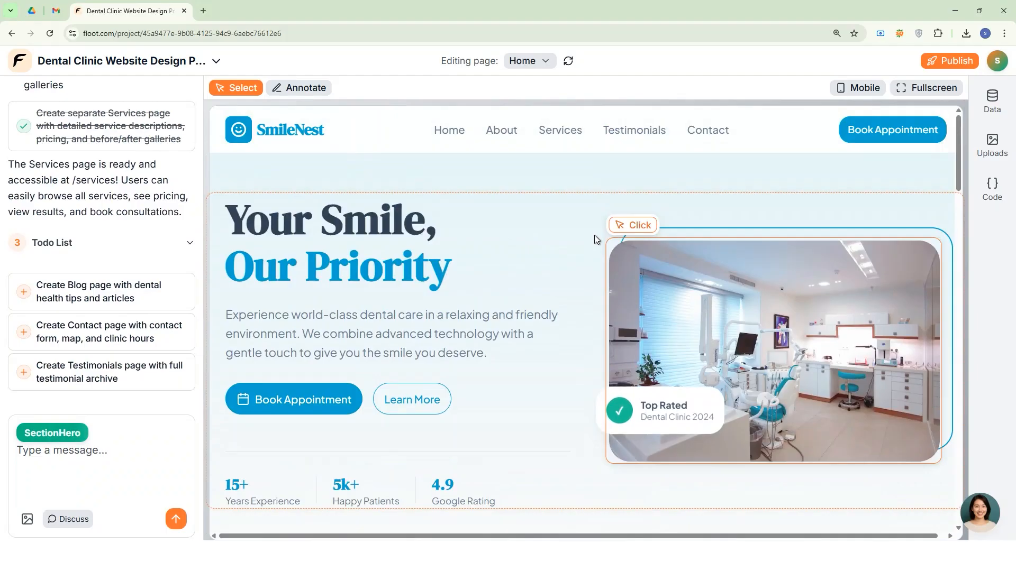
# Preview the home page in the mobile layout, both in the editor and in fullscreen, and leave the fullscreen view.
pyautogui.click(859, 88)
pyautogui.scroll(-10, 560, 274)
pyautogui.scroll(-15, 560, 274)
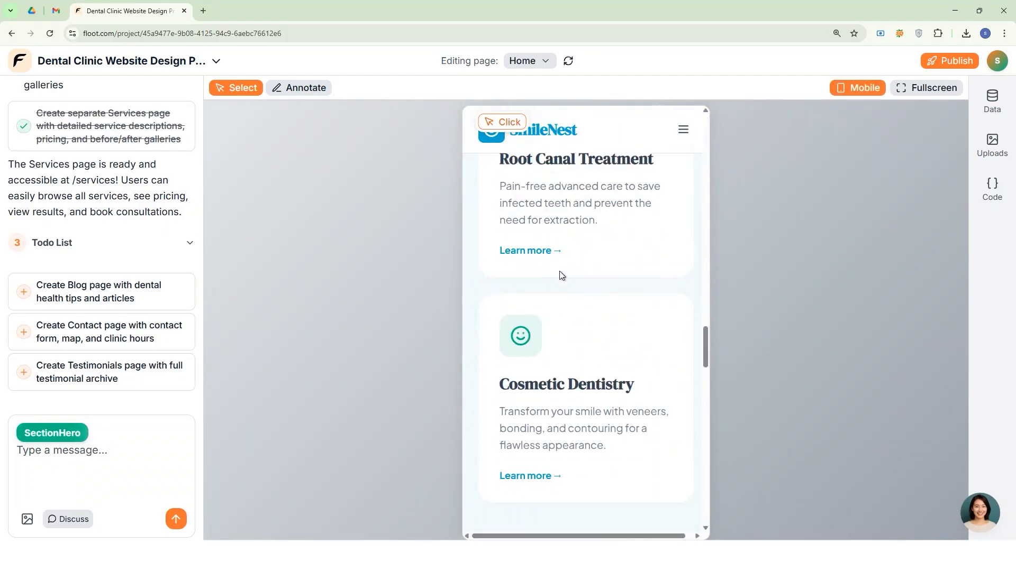
pyautogui.scroll(5, 560, 271)
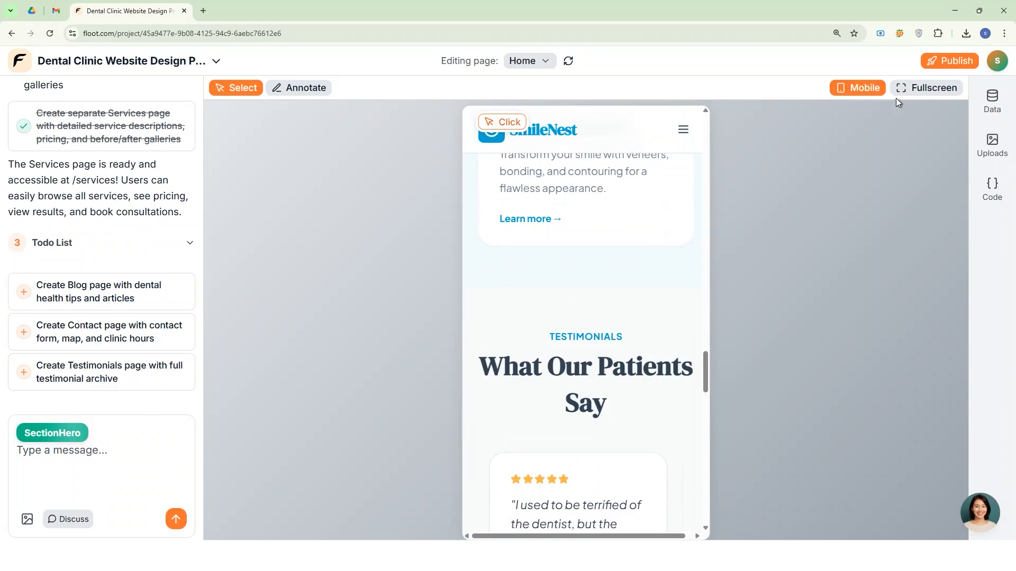
pyautogui.click(924, 89)
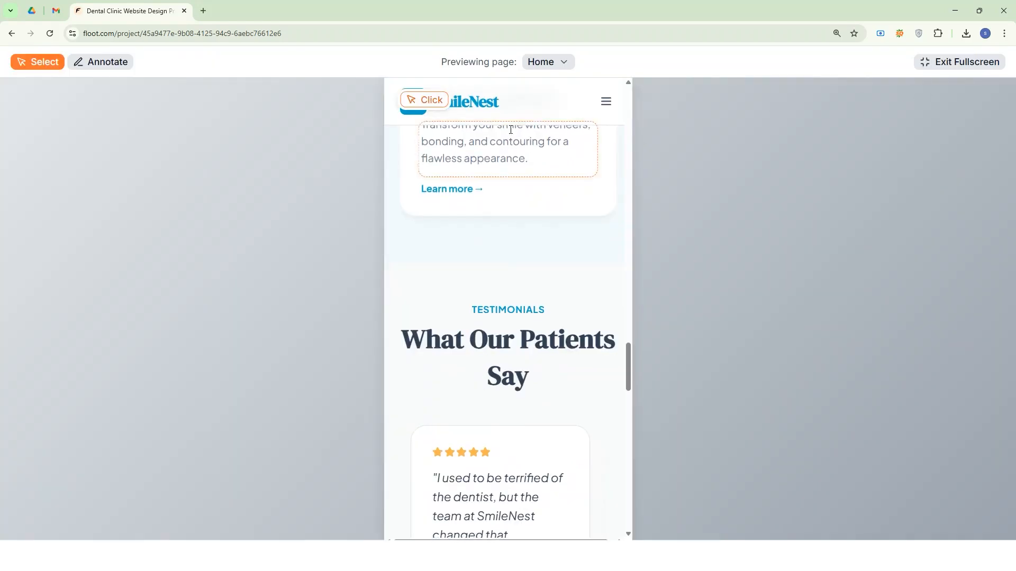
pyautogui.scroll(8, 526, 150)
pyautogui.scroll(10, 527, 149)
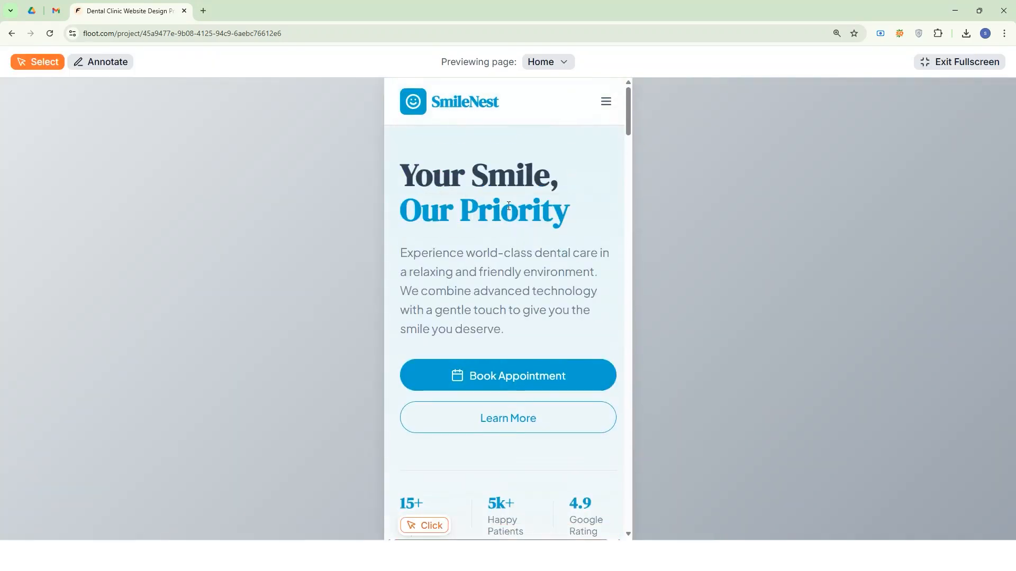
pyautogui.scroll(-10, 501, 214)
pyautogui.scroll(3, 536, 157)
pyautogui.click(945, 60)
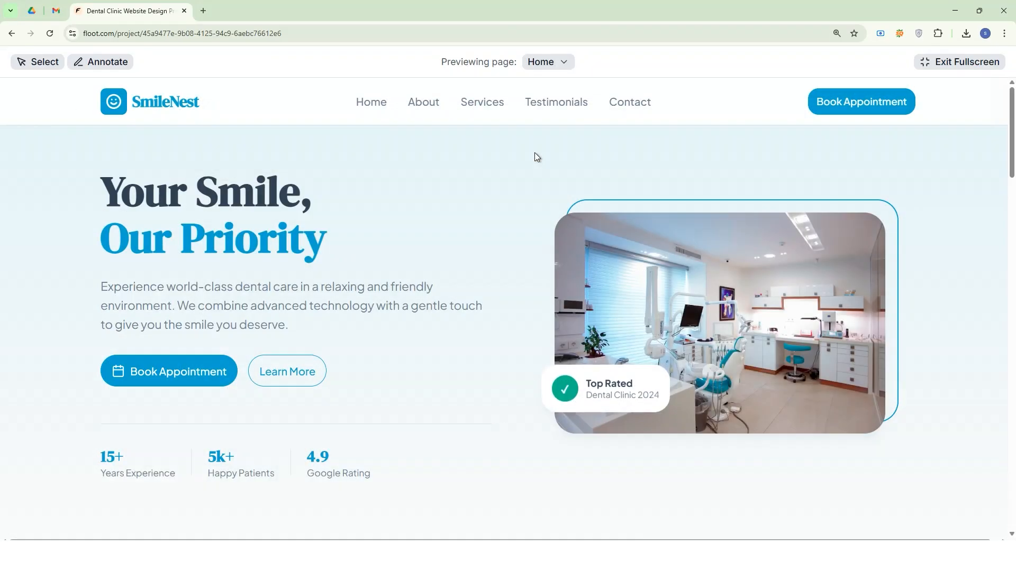
# Review the Home, About and Services pages in the desktop fullscreen preview and return to the editor.
pyautogui.scroll(-20, 535, 156)
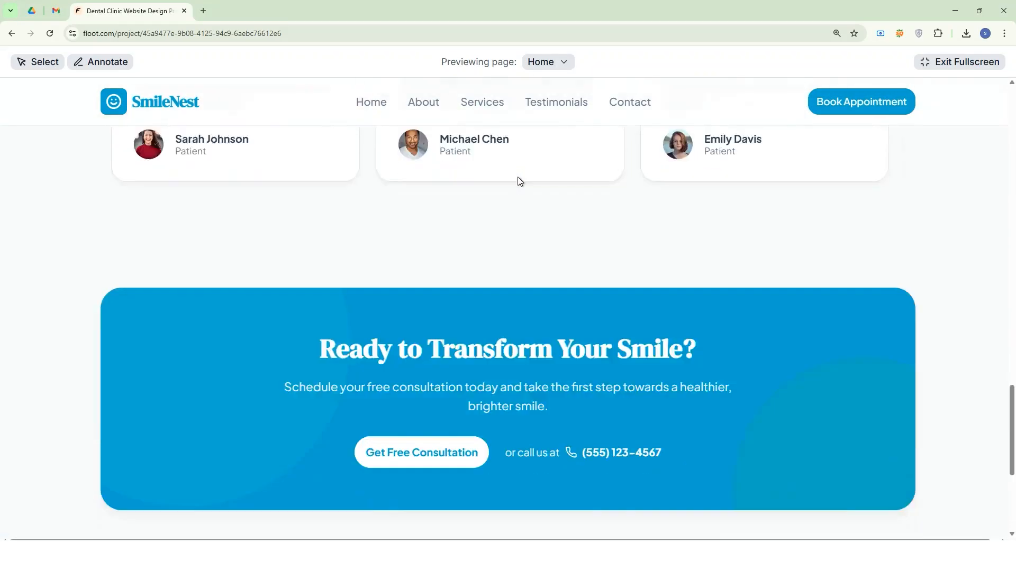
pyautogui.scroll(20, 517, 177)
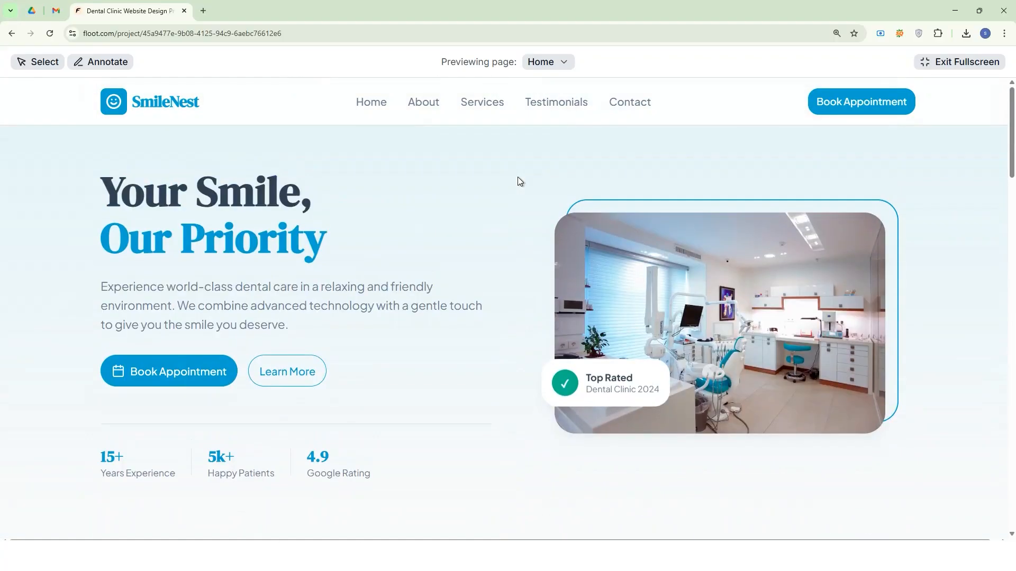
pyautogui.scroll(-5, 472, 157)
pyautogui.click(548, 62)
pyautogui.click(549, 104)
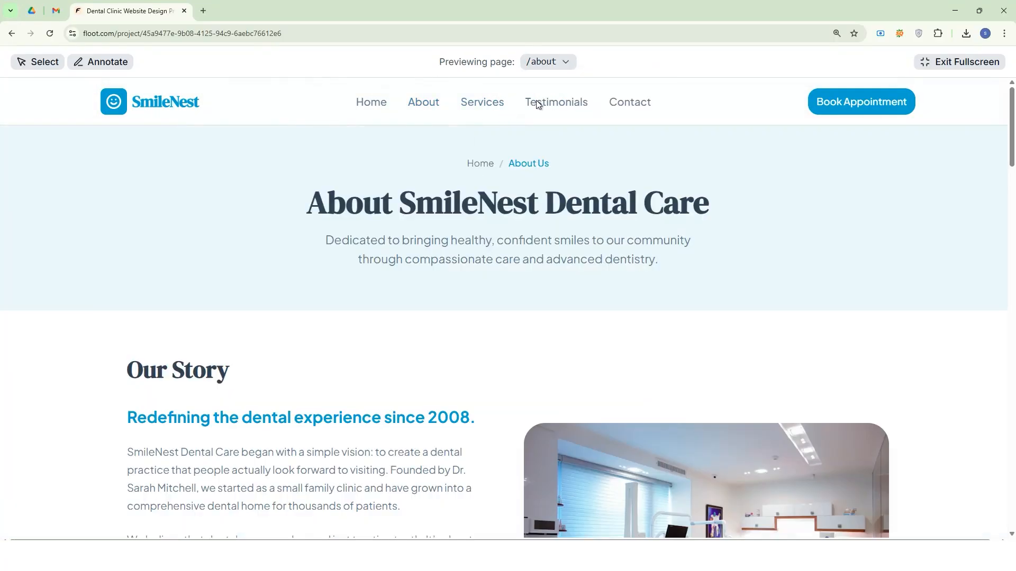
pyautogui.click(554, 57)
pyautogui.click(566, 131)
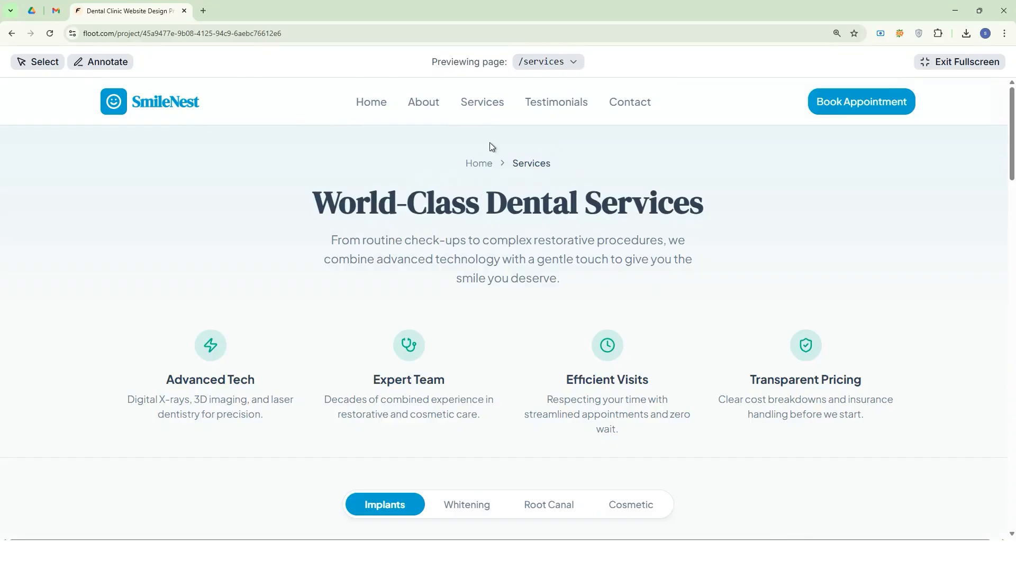
pyautogui.scroll(-12, 509, 167)
pyautogui.scroll(-8, 509, 167)
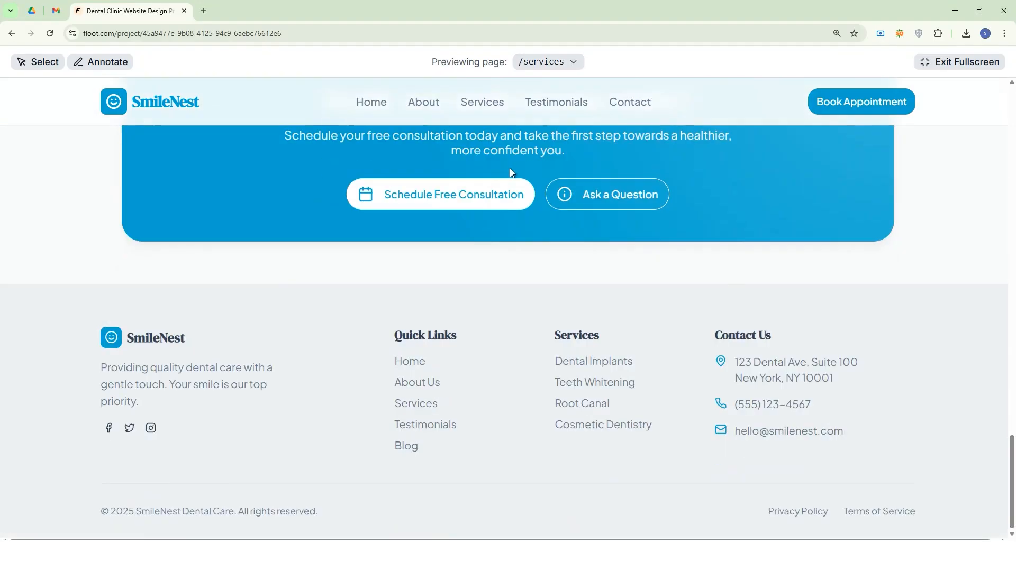
pyautogui.scroll(15, 509, 168)
pyautogui.scroll(8, 509, 168)
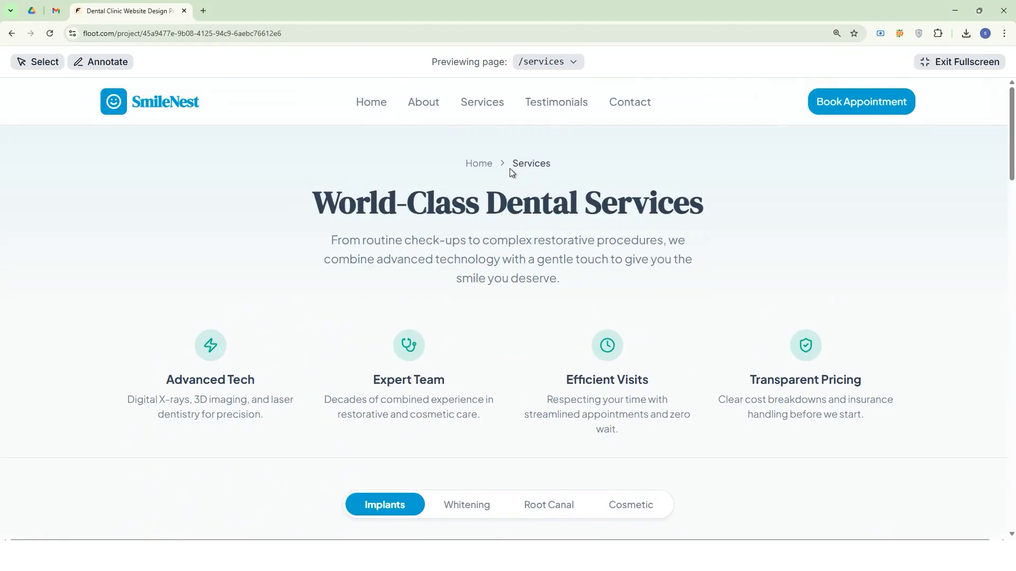
pyautogui.click(966, 61)
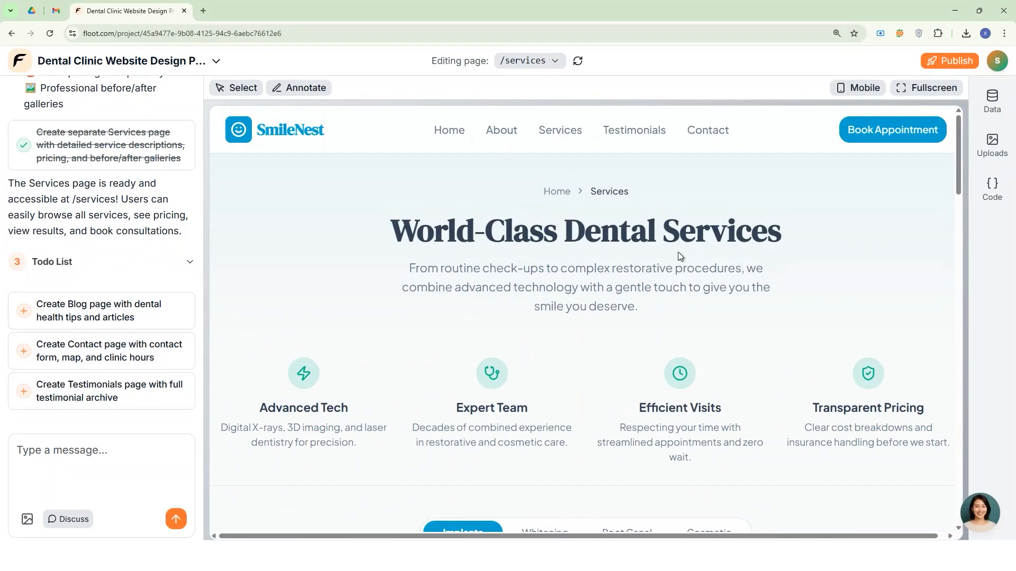
# Open the project's code, examine the Home page's source and return to the code list.
pyautogui.click(992, 187)
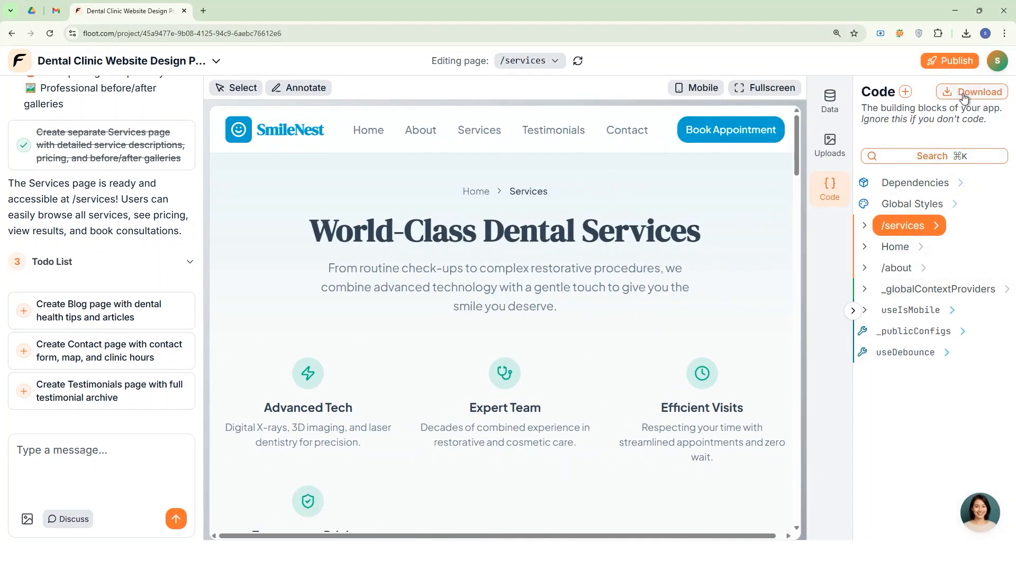
pyautogui.click(897, 250)
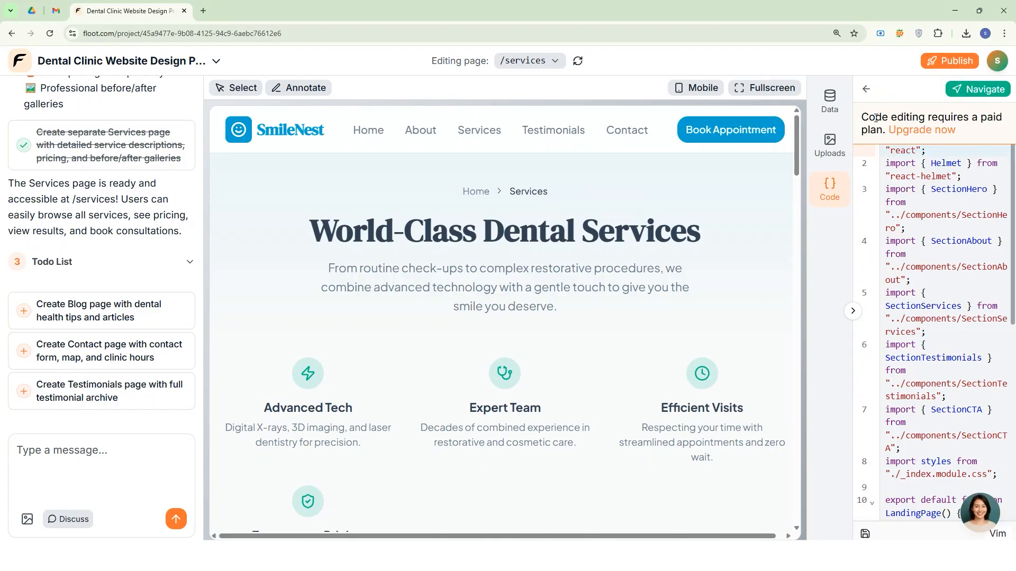
pyautogui.scroll(-7, 927, 271)
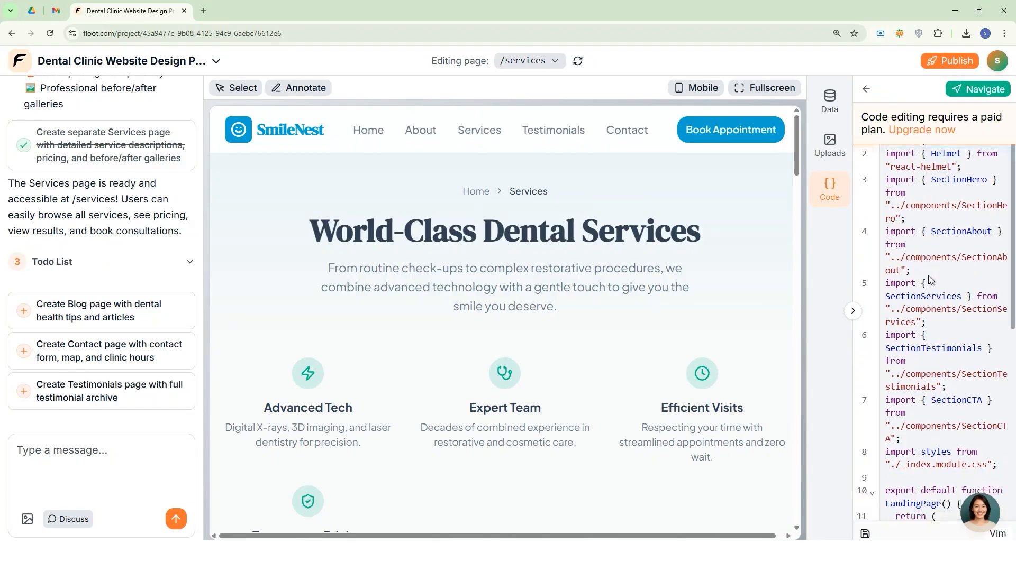
pyautogui.click(936, 268)
pyautogui.scroll(2, 952, 215)
pyautogui.scroll(4, 951, 213)
pyautogui.click(866, 89)
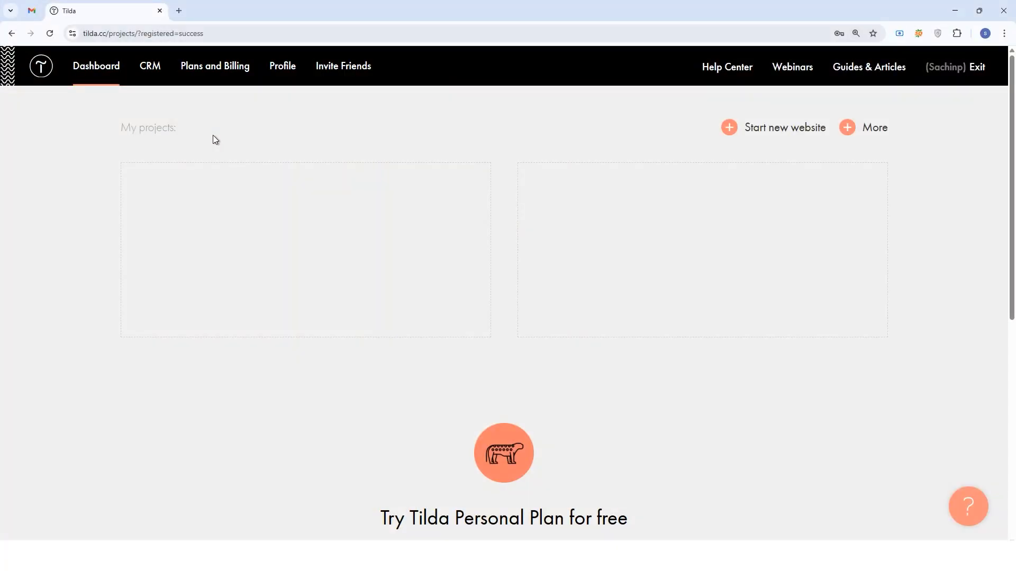
# Create a new Tilda website titled with the owner's first name and add a page from the Dental clinic business template.
pyautogui.click(773, 130)
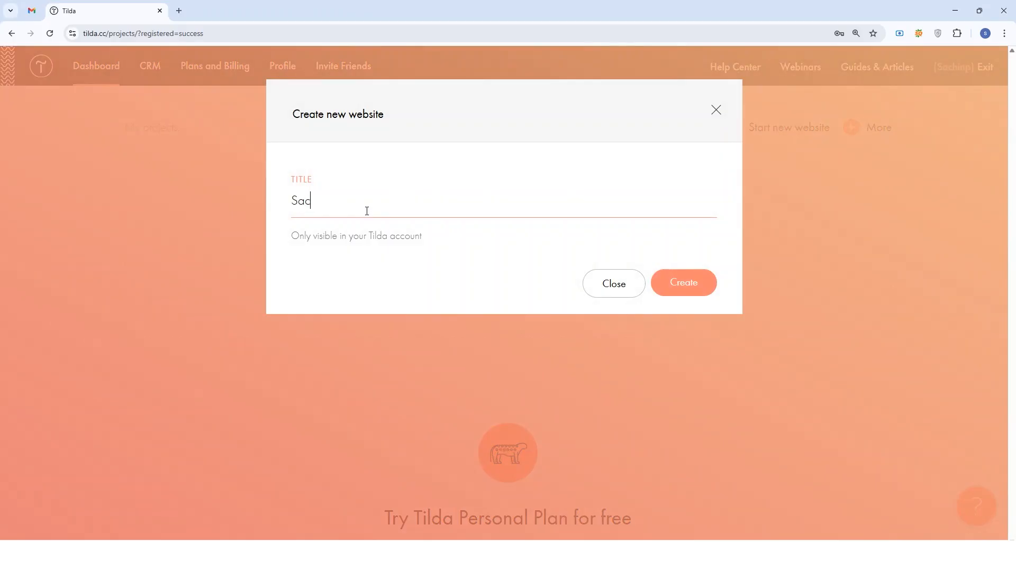
pyautogui.click(691, 291)
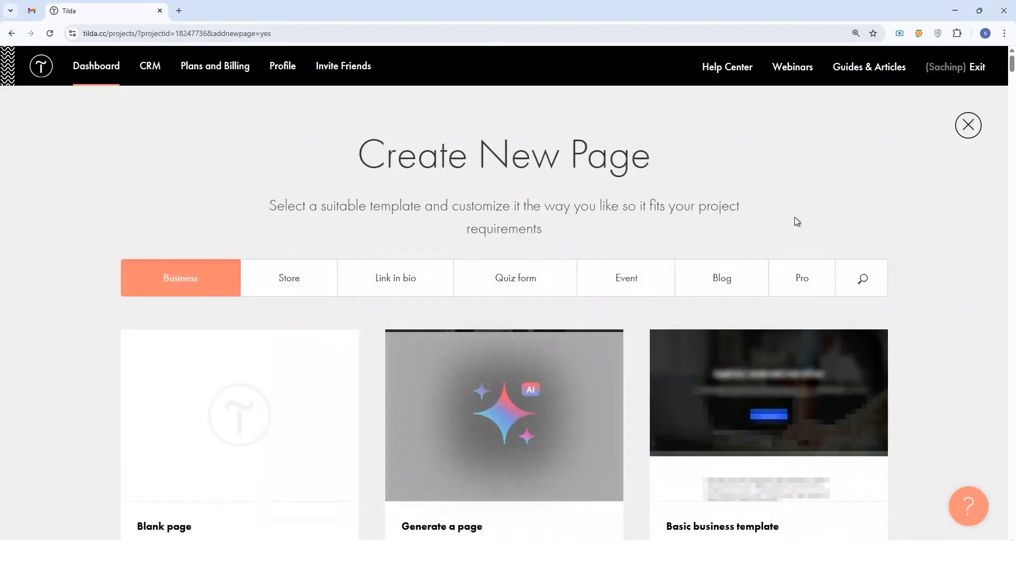
pyautogui.scroll(-4, 657, 208)
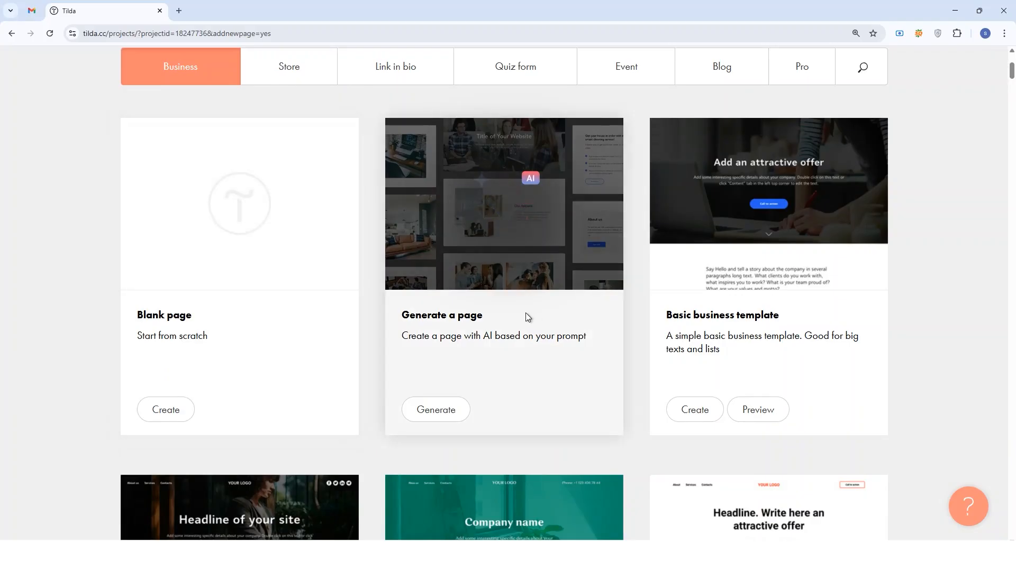
pyautogui.scroll(-15, 526, 316)
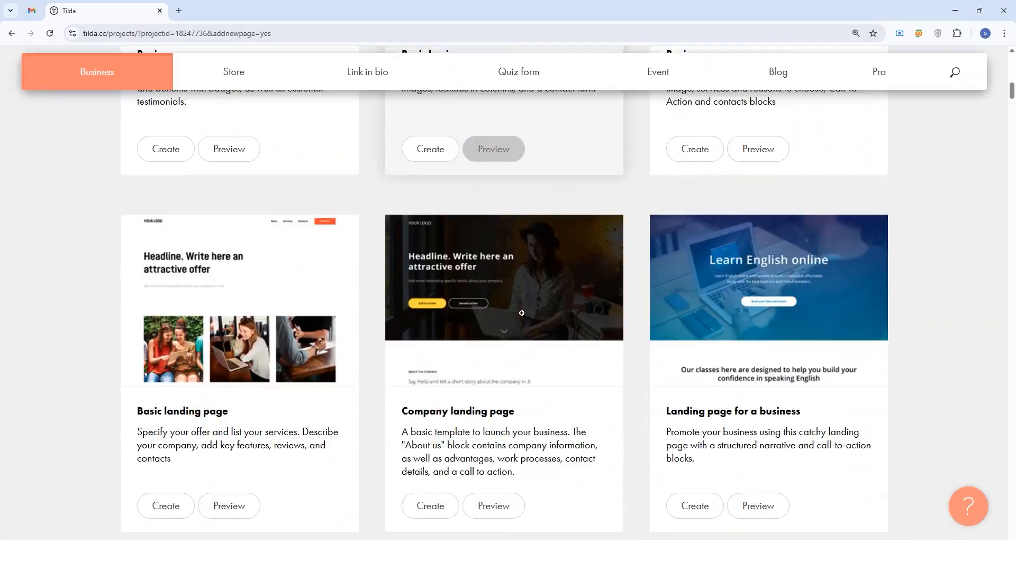
pyautogui.scroll(-20, 551, 331)
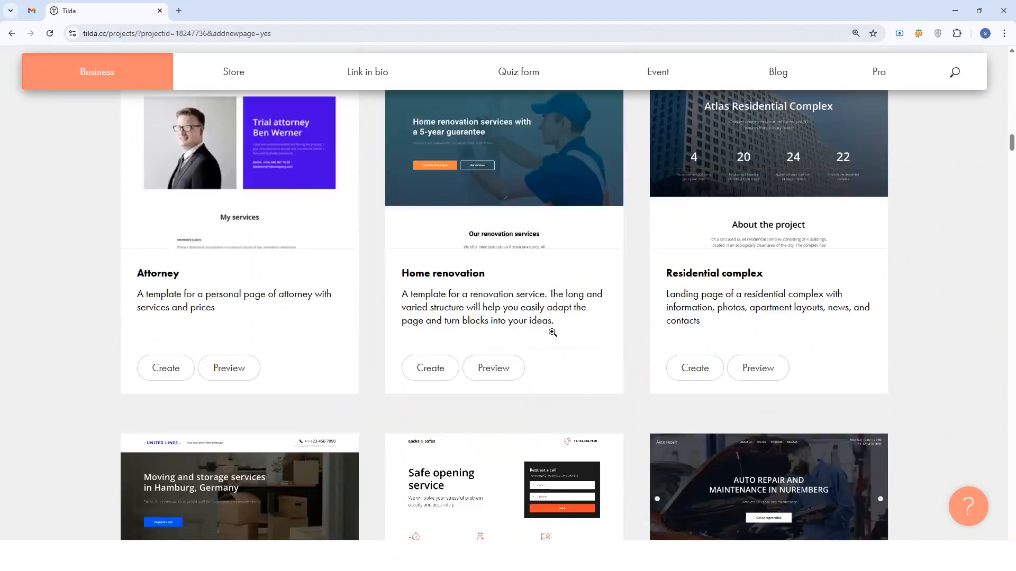
pyautogui.scroll(-12, 552, 332)
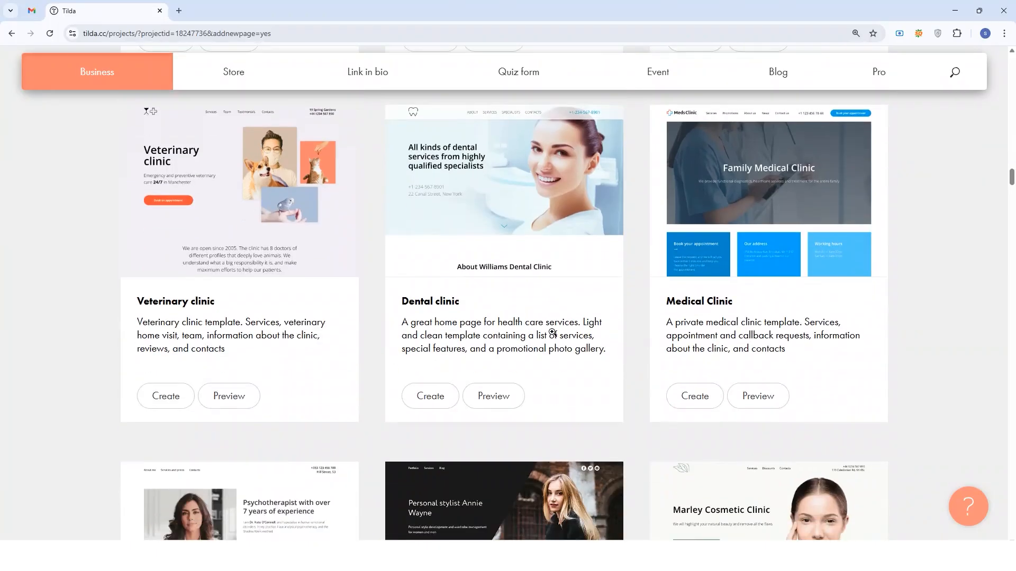
pyautogui.scroll(2, 552, 334)
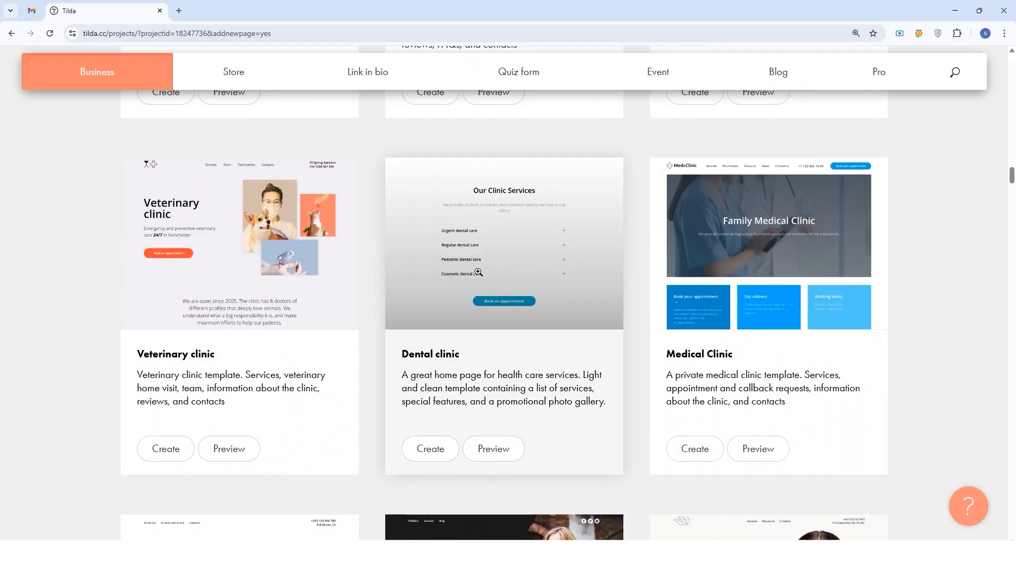
pyautogui.click(432, 447)
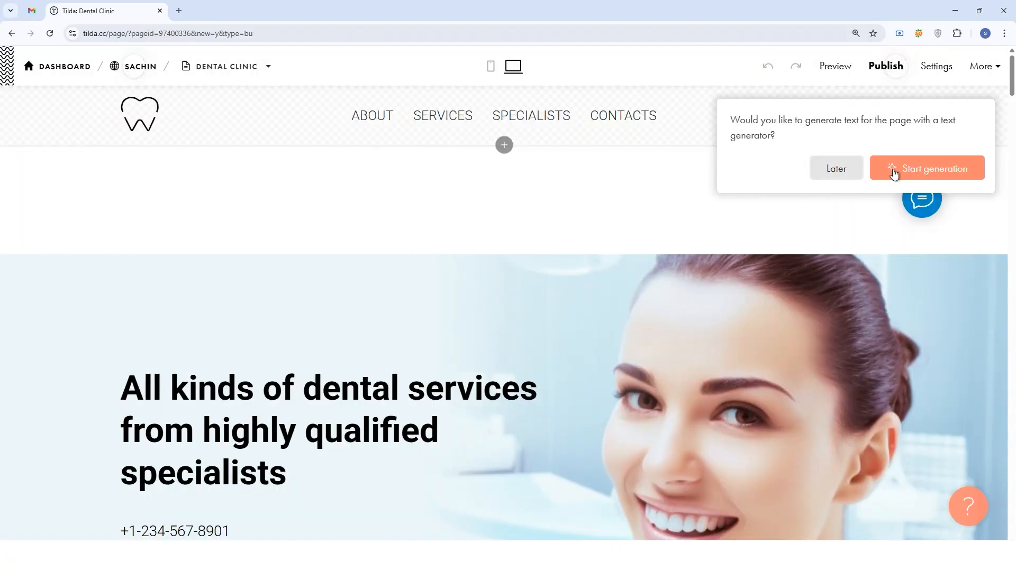
# Start AI text generation for the Dental Clinic page and accept the AI Assistant Terms of Use.
pyautogui.click(908, 173)
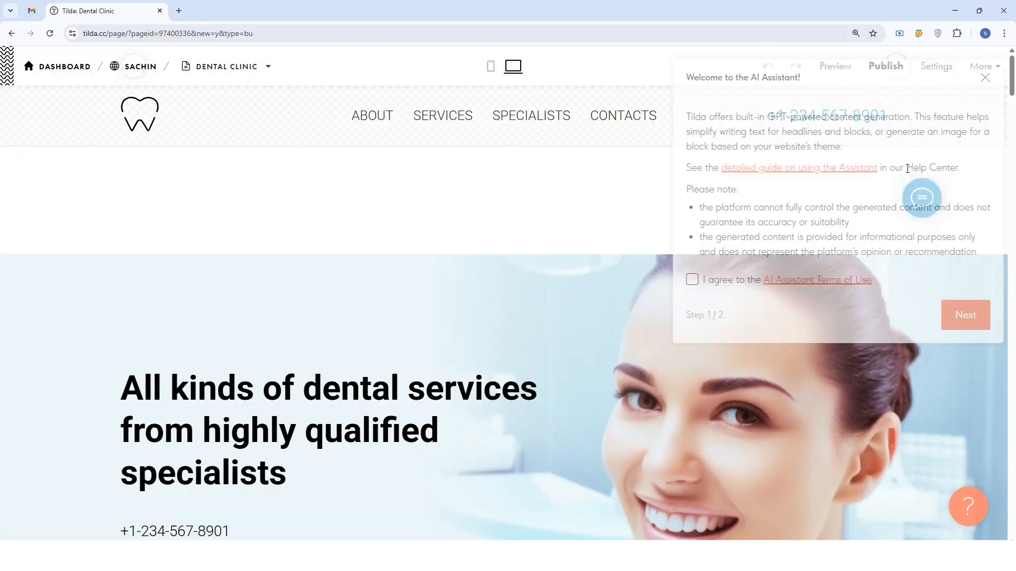
pyautogui.click(683, 280)
pyautogui.scroll(-4, 942, 319)
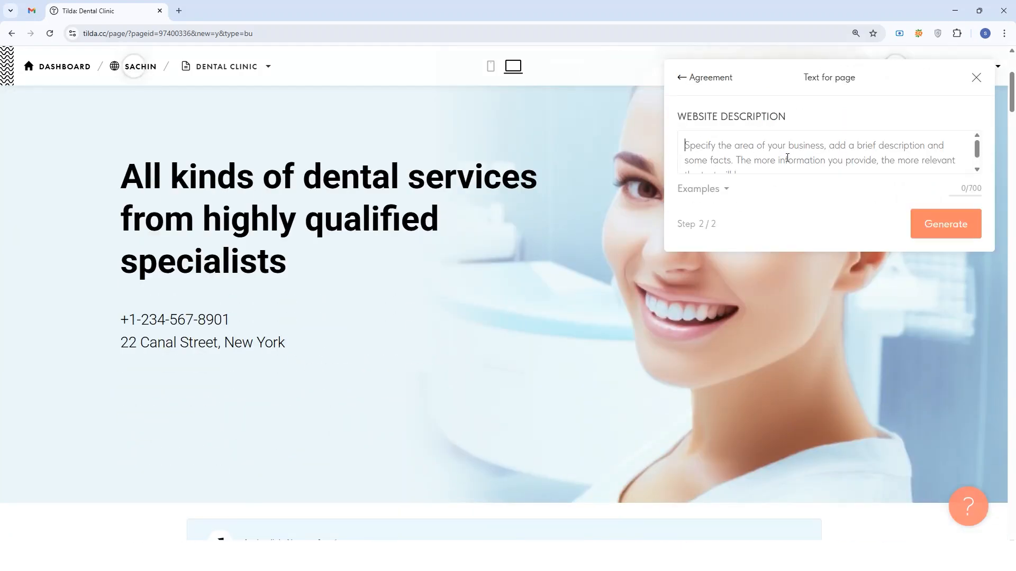
# Copy the SmileNest Dental Care brief from the other window, paste it as the website description and generate the page text.
pyautogui.scroll(-2, 787, 158)
pyautogui.hotkey('alt', 'Tab')
pyautogui.moveTo(699, 447); pyautogui.dragTo(263, 250)
pyautogui.hotkey('ctrl', 'c')
pyautogui.hotkey('alt', 'Tab')
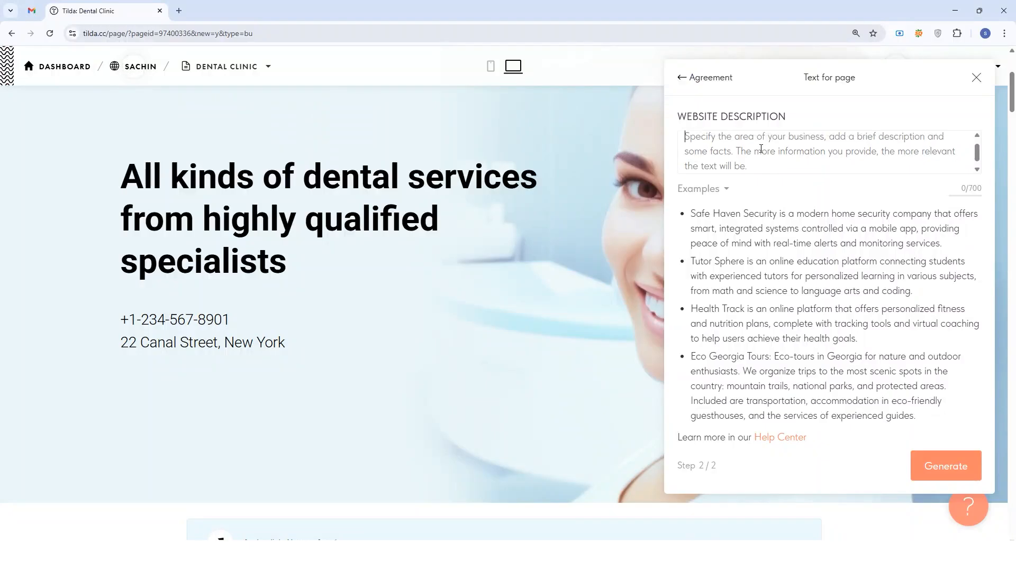
pyautogui.hotkey('ctrl', 'v')
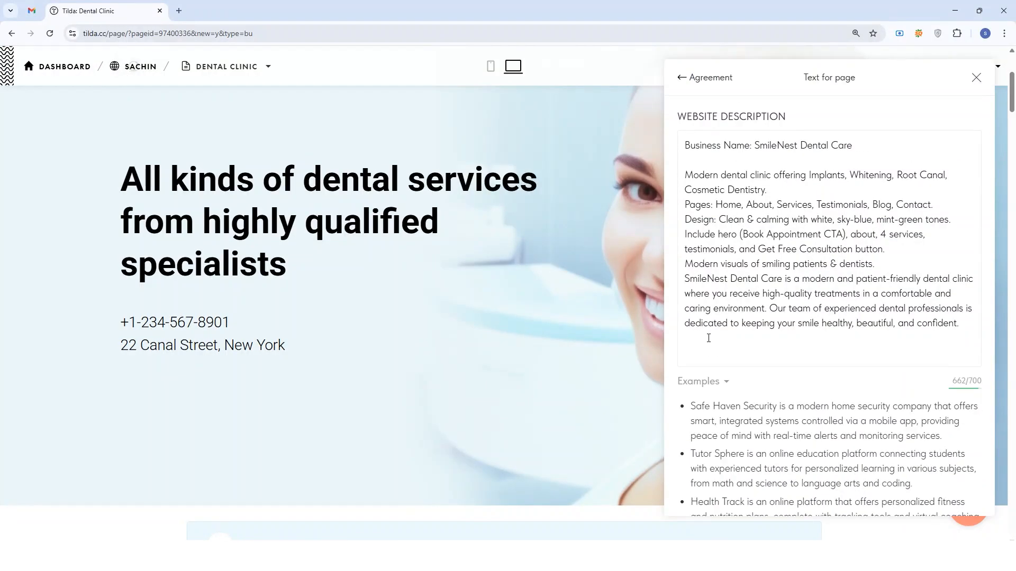
pyautogui.press('BackSpace')
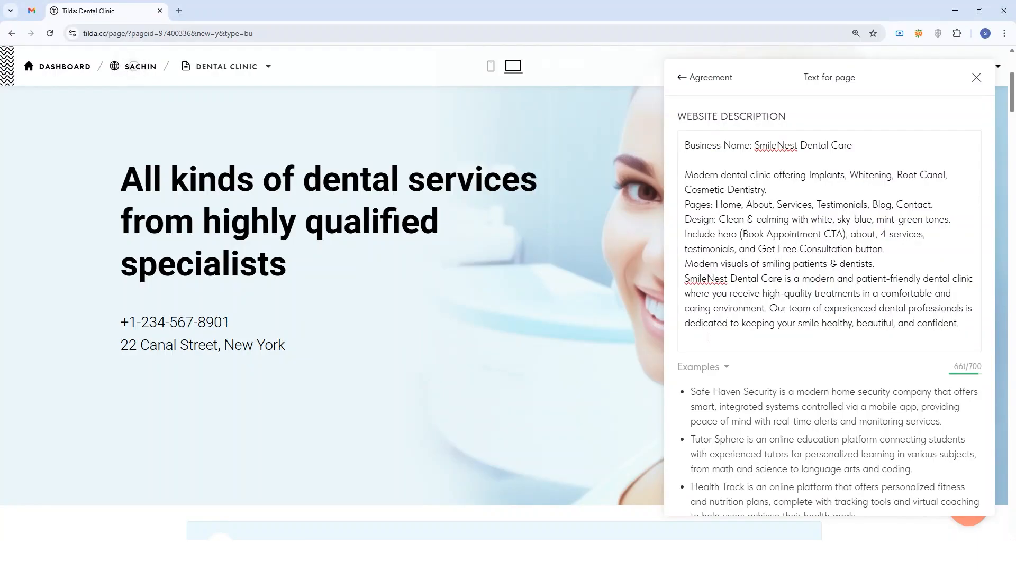
pyautogui.scroll(-3, 848, 316)
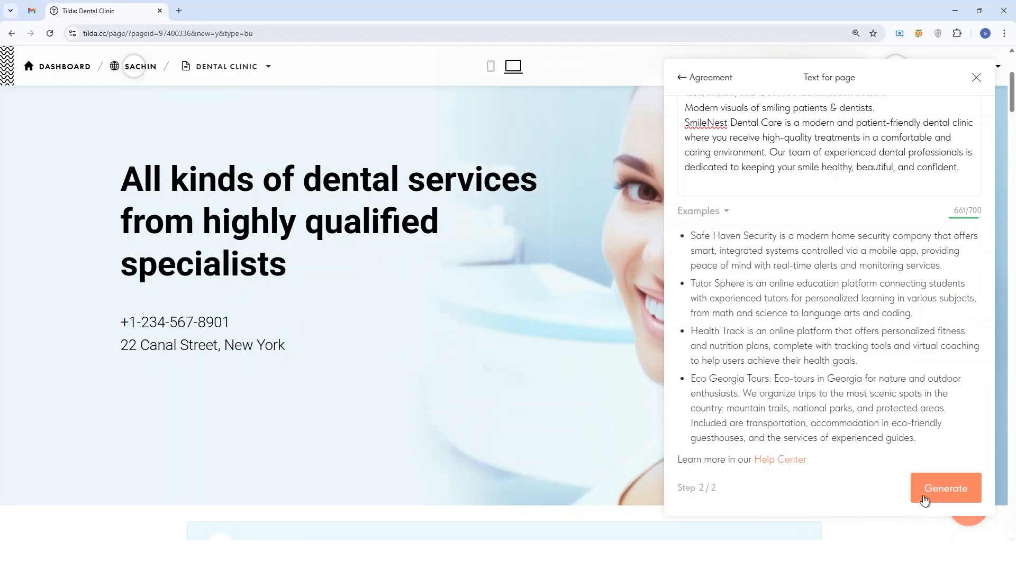
pyautogui.click(927, 493)
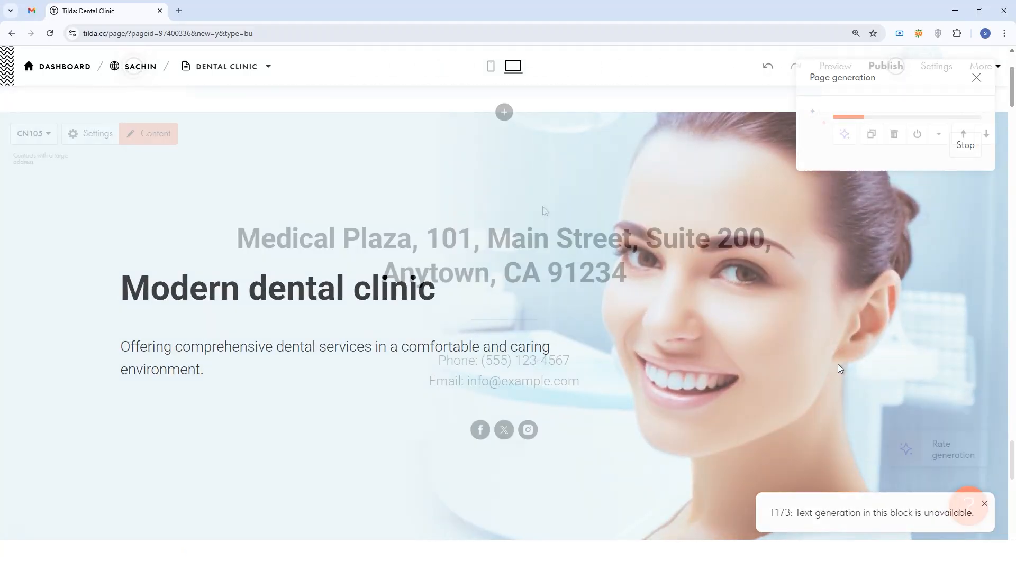
# Check the generated content in the editor and preview the page, examining its hero, about, benefits, photo and dental services sections.
pyautogui.scroll(15, 544, 210)
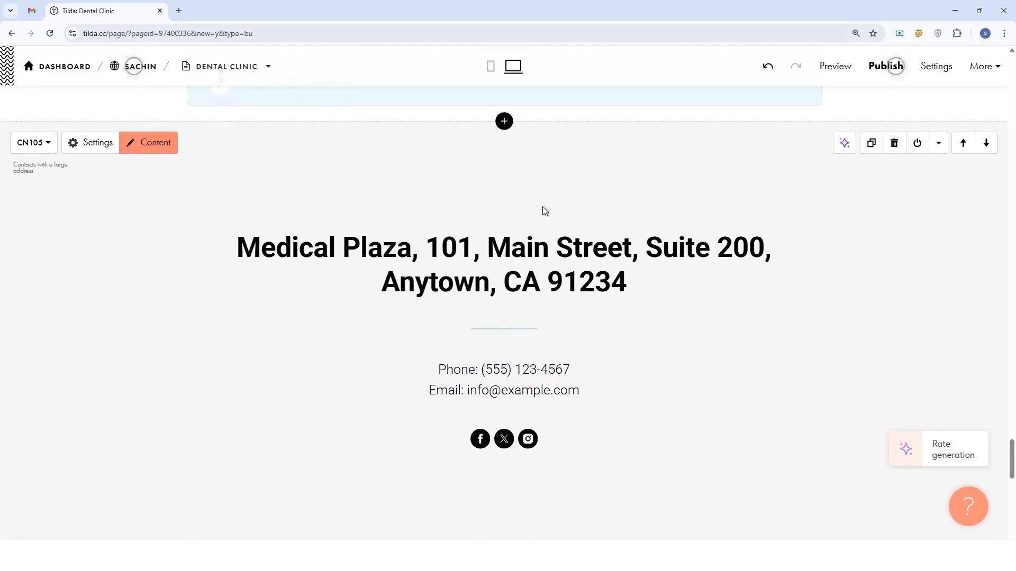
pyautogui.scroll(15, 544, 210)
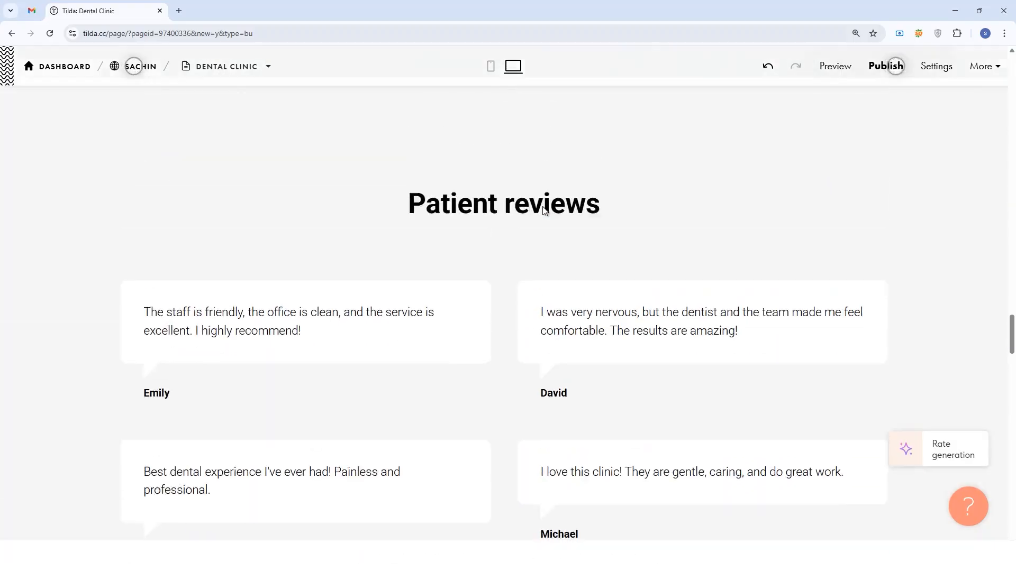
pyautogui.scroll(15, 544, 210)
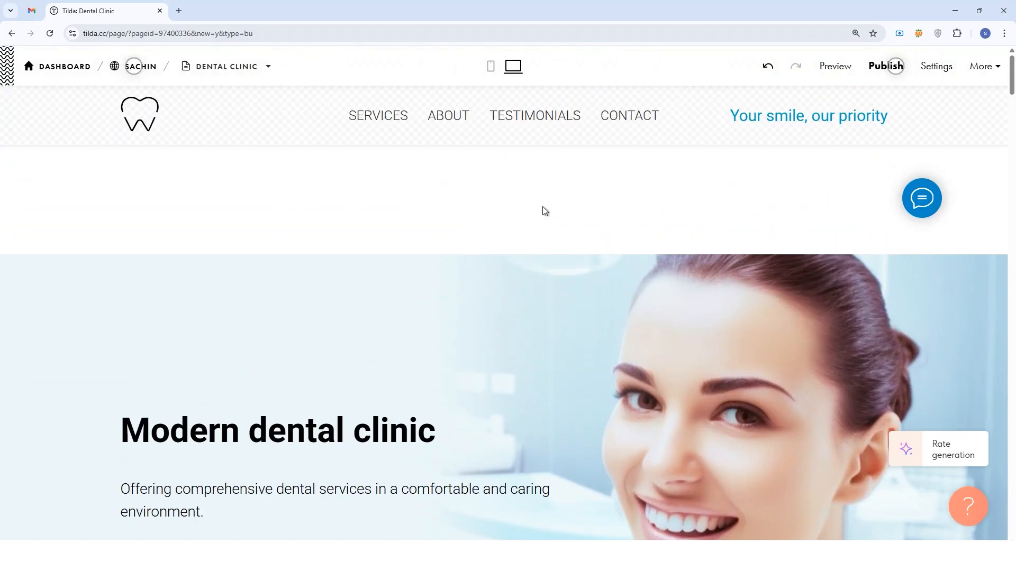
pyautogui.click(829, 70)
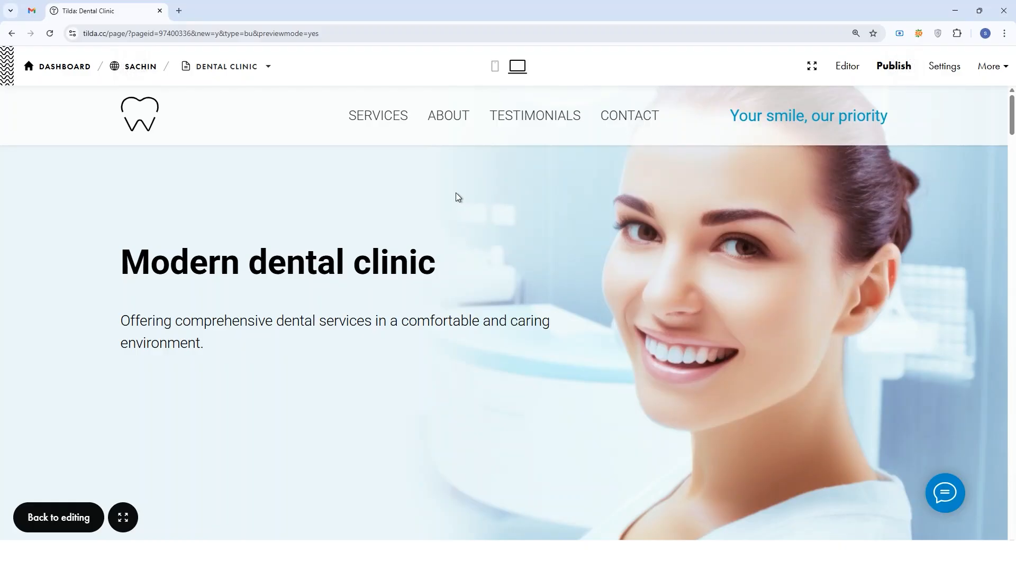
pyautogui.scroll(-12, 455, 193)
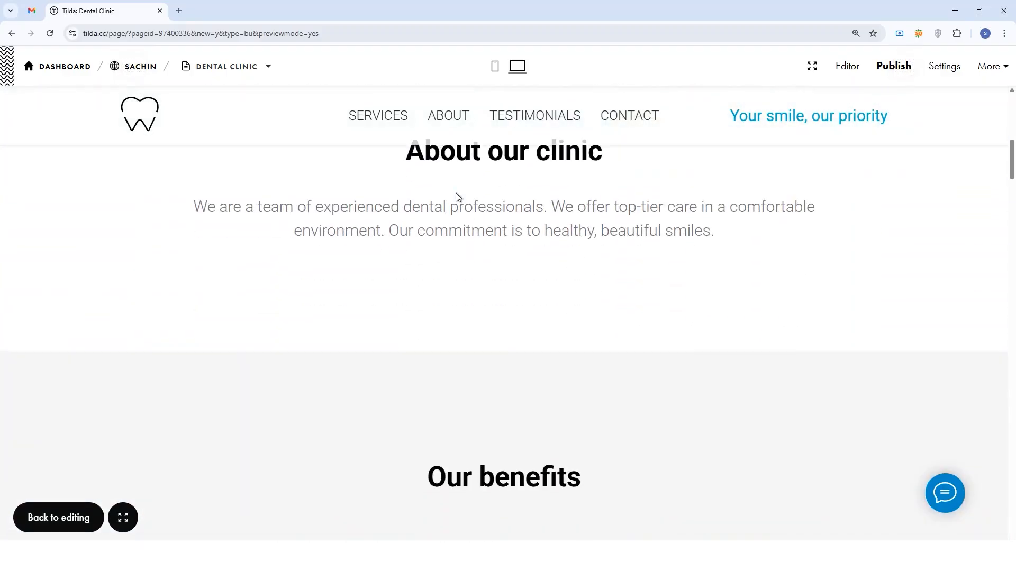
pyautogui.scroll(-10, 456, 193)
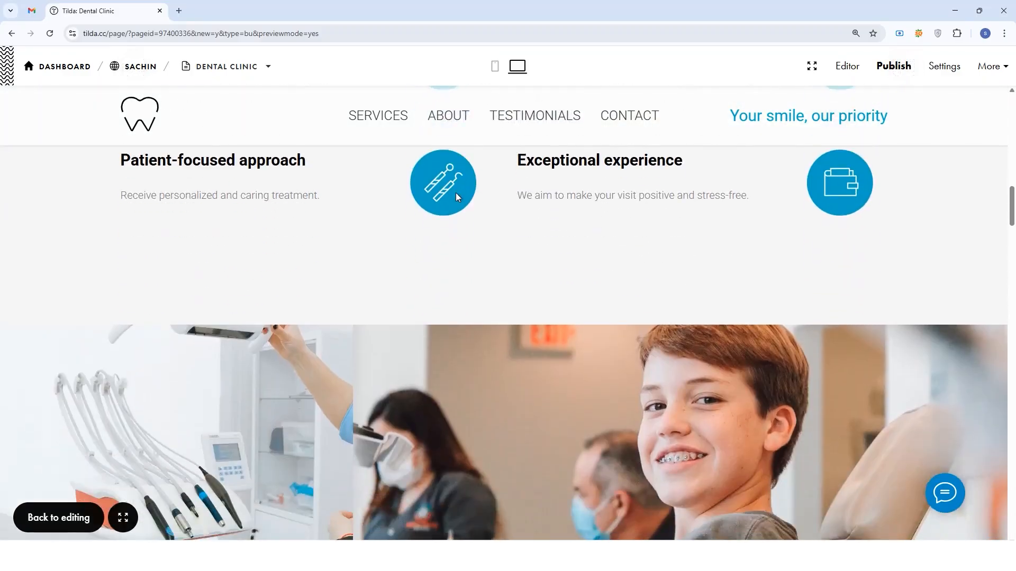
pyautogui.scroll(-10, 456, 194)
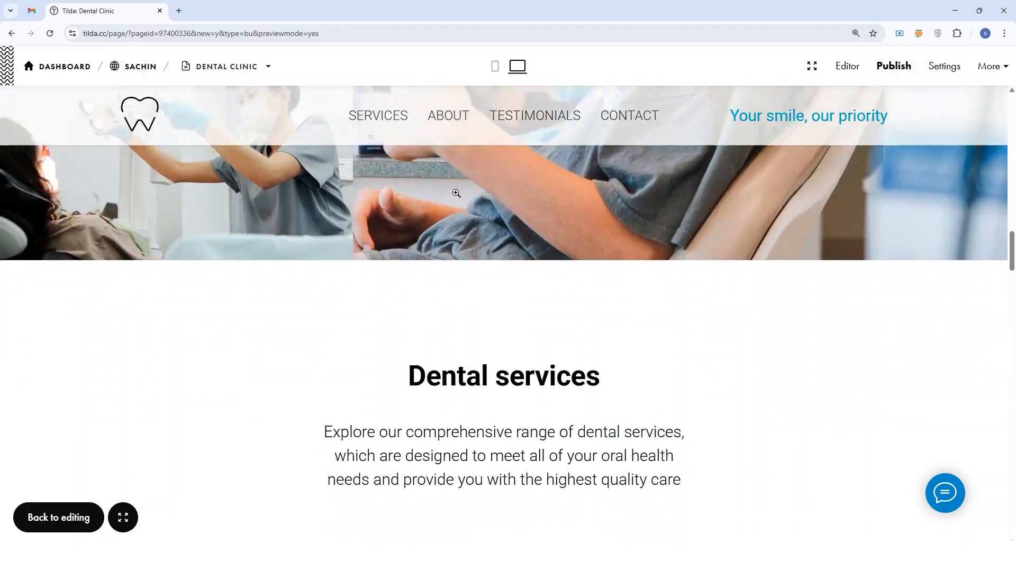
pyautogui.scroll(-3, 456, 194)
pyautogui.scroll(3, 475, 268)
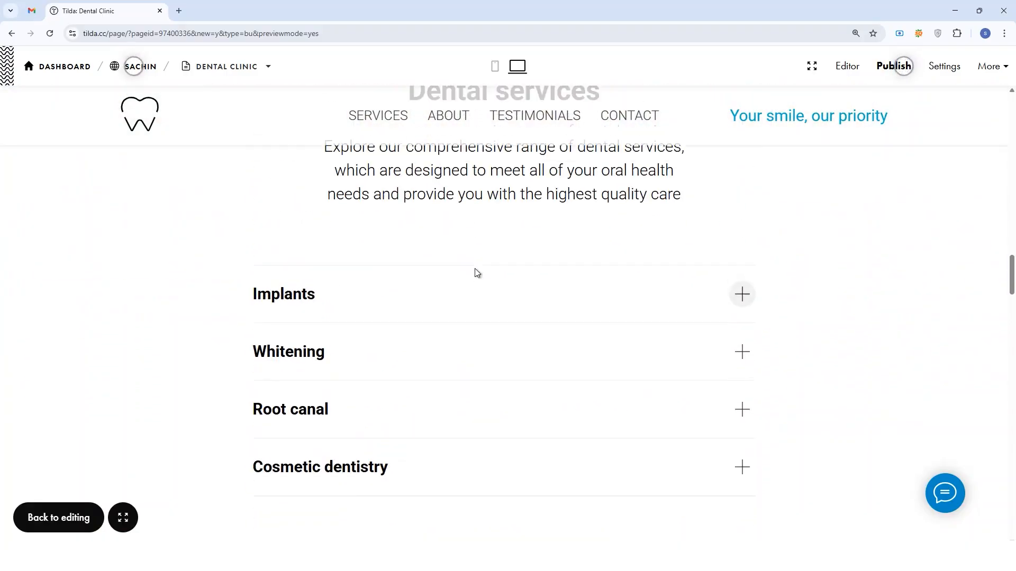
# Expand and collapse the Implants and Whitening entries, review the rest of the preview and return to the editor.
pyautogui.click(459, 304)
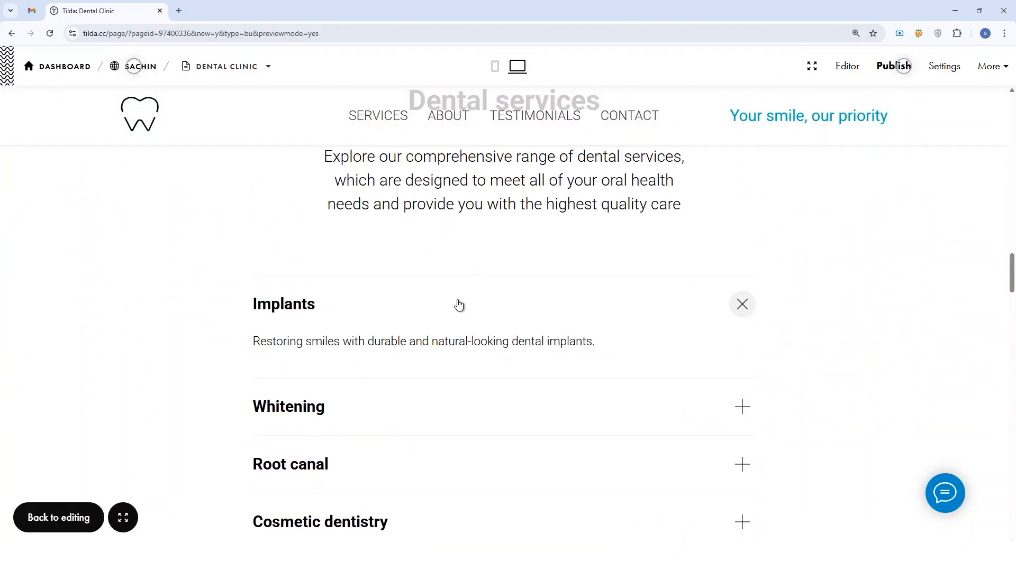
pyautogui.click(458, 305)
pyautogui.scroll(-2, 449, 301)
pyautogui.click(444, 299)
pyautogui.click(445, 297)
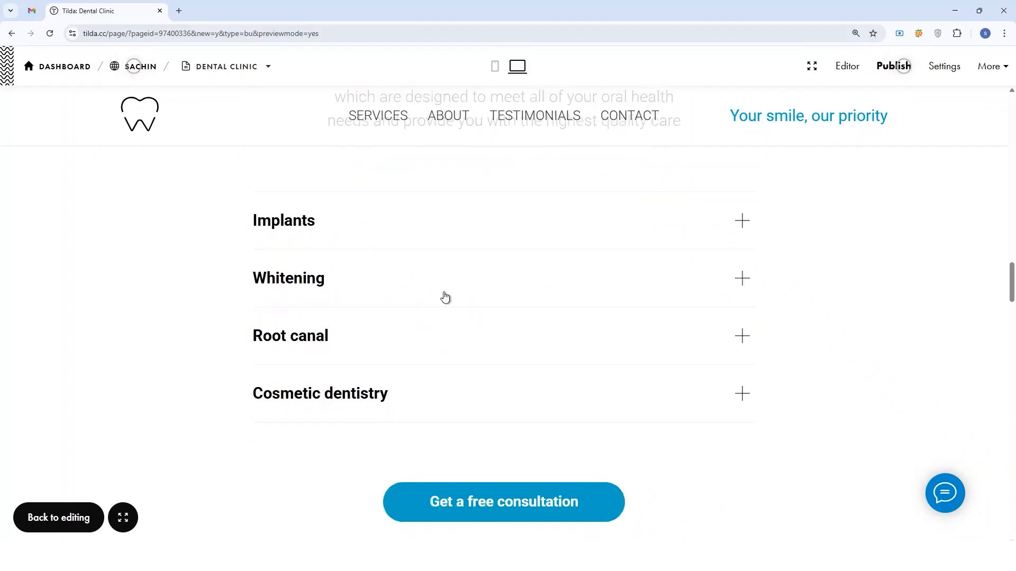
pyautogui.scroll(-15, 445, 298)
pyautogui.scroll(-15, 466, 280)
pyautogui.scroll(-8, 471, 277)
pyautogui.scroll(14, 470, 279)
pyautogui.scroll(15, 472, 283)
pyautogui.scroll(20, 472, 283)
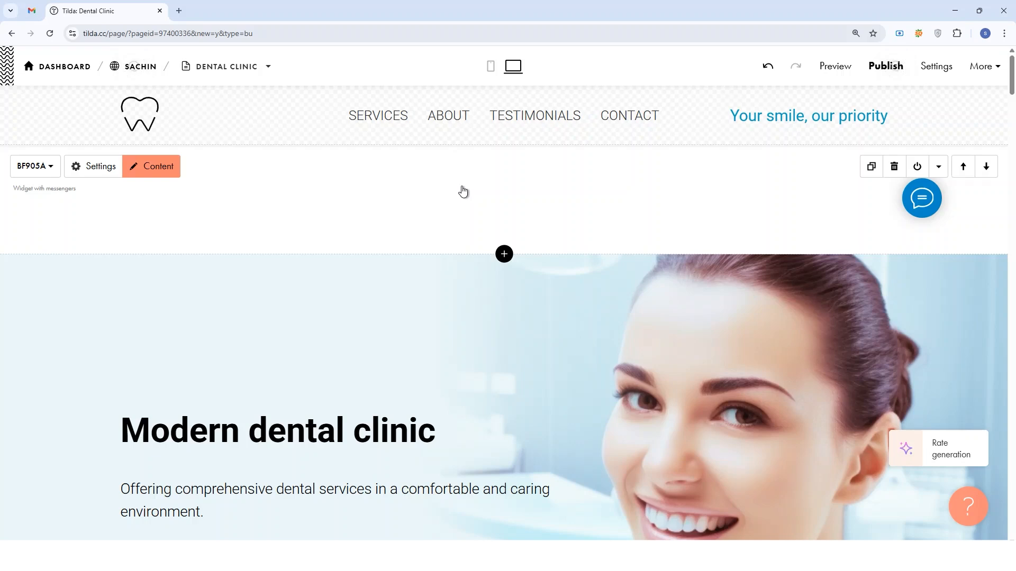
# Add a new page to the site, searching the templates for "about" and using the About us template with minimalistic typography.
pyautogui.click(216, 68)
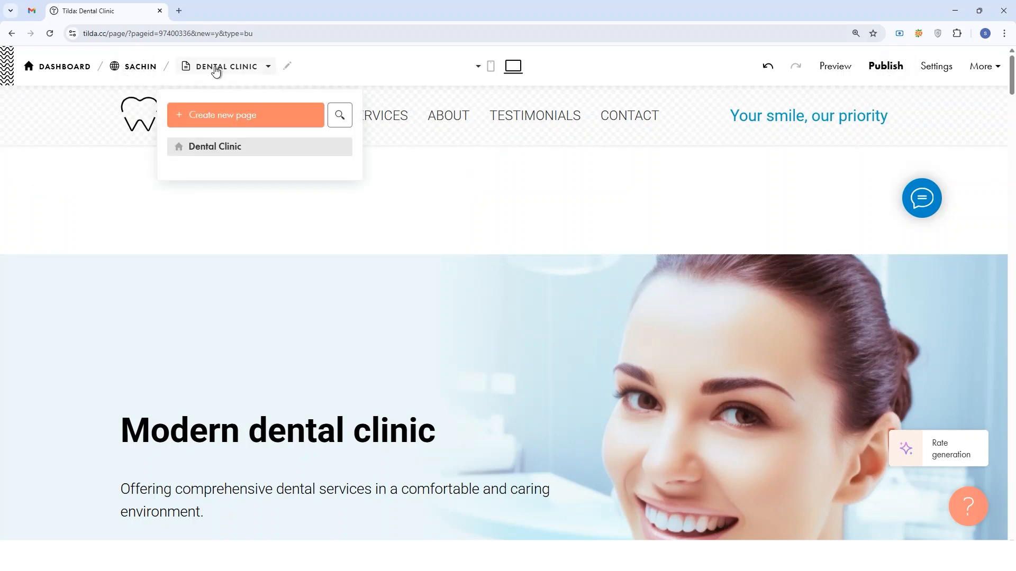
pyautogui.click(217, 121)
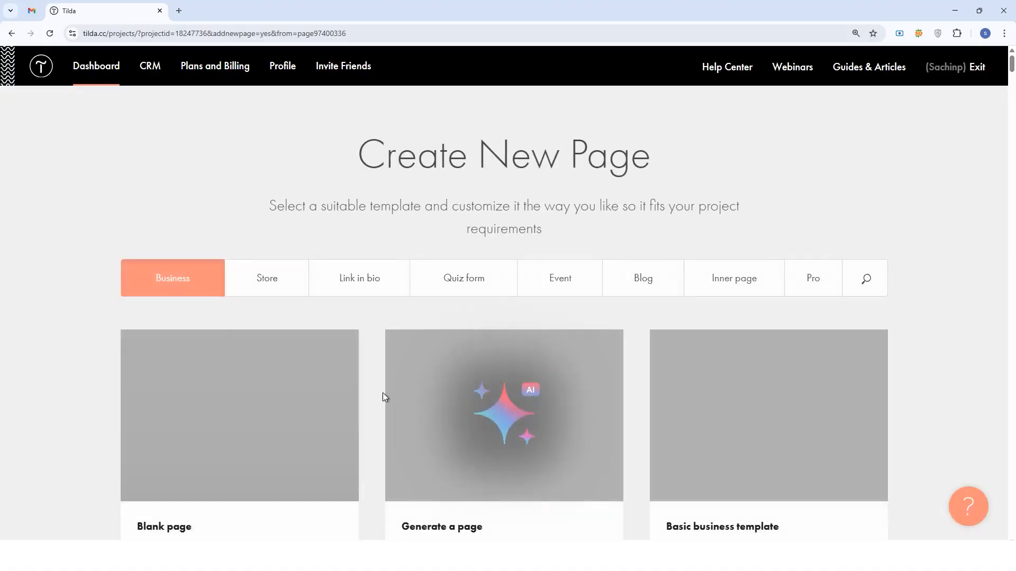
pyautogui.click(870, 284)
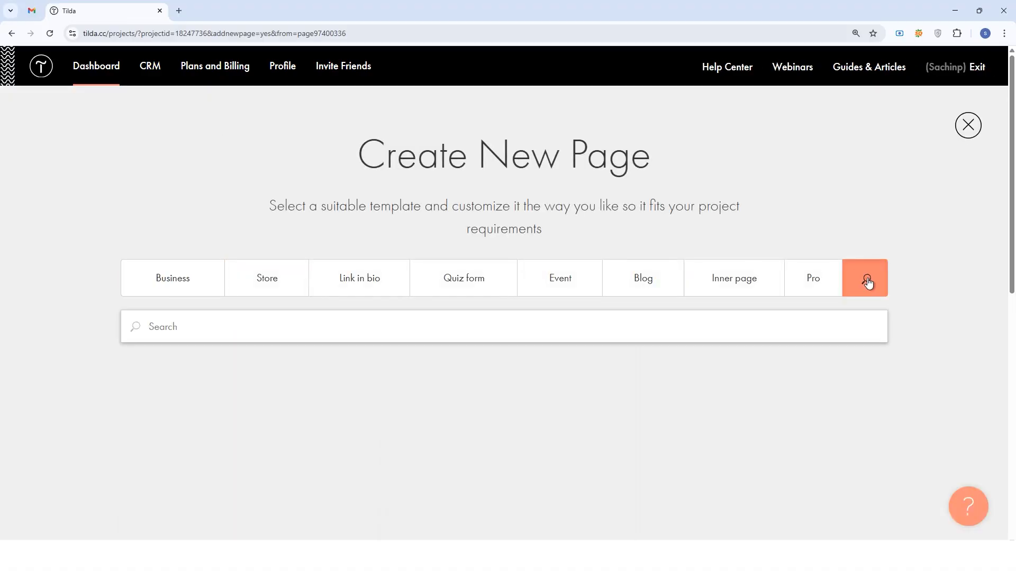
pyautogui.write('about')
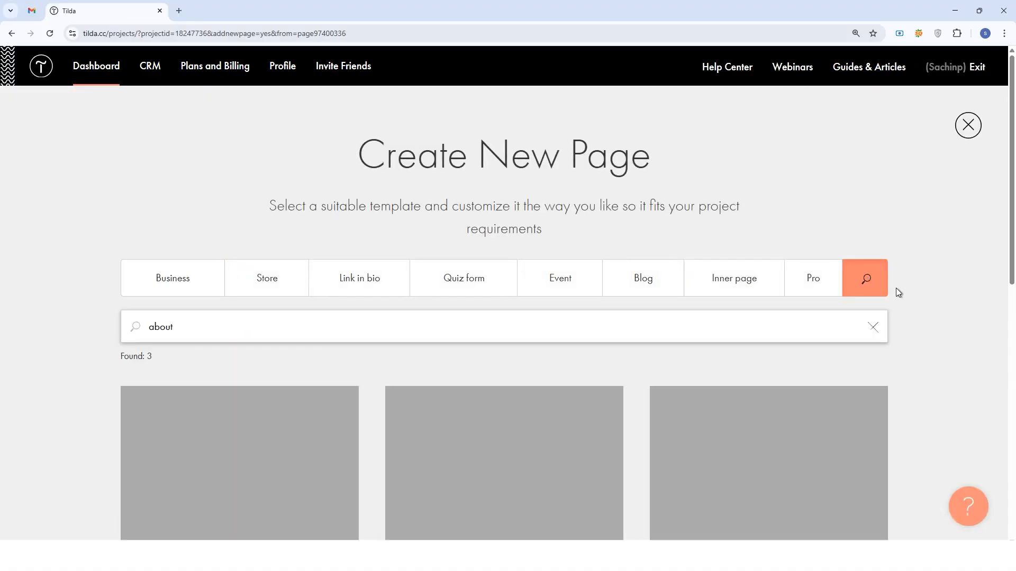
pyautogui.scroll(-6, 378, 347)
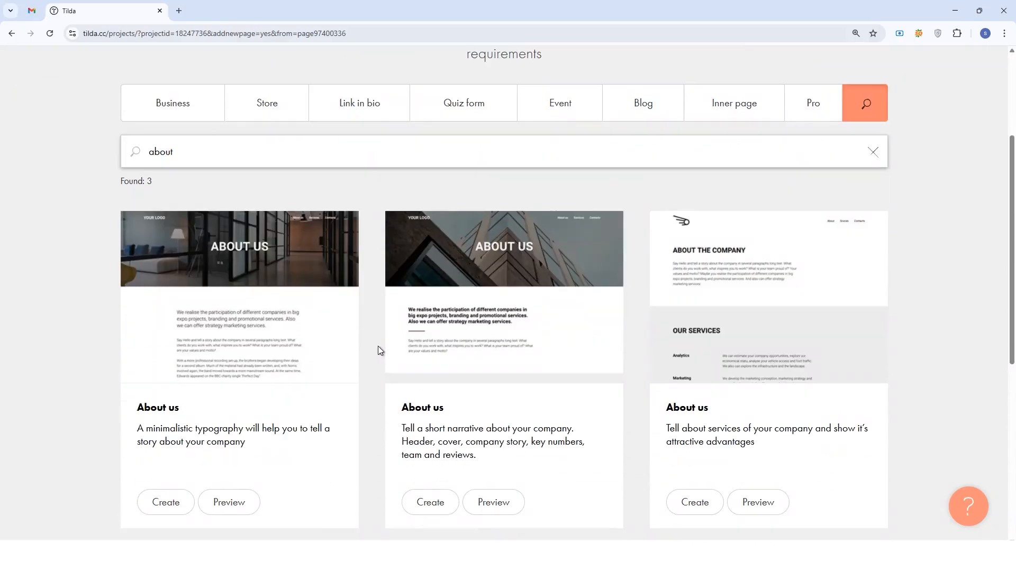
pyautogui.scroll(2, 378, 345)
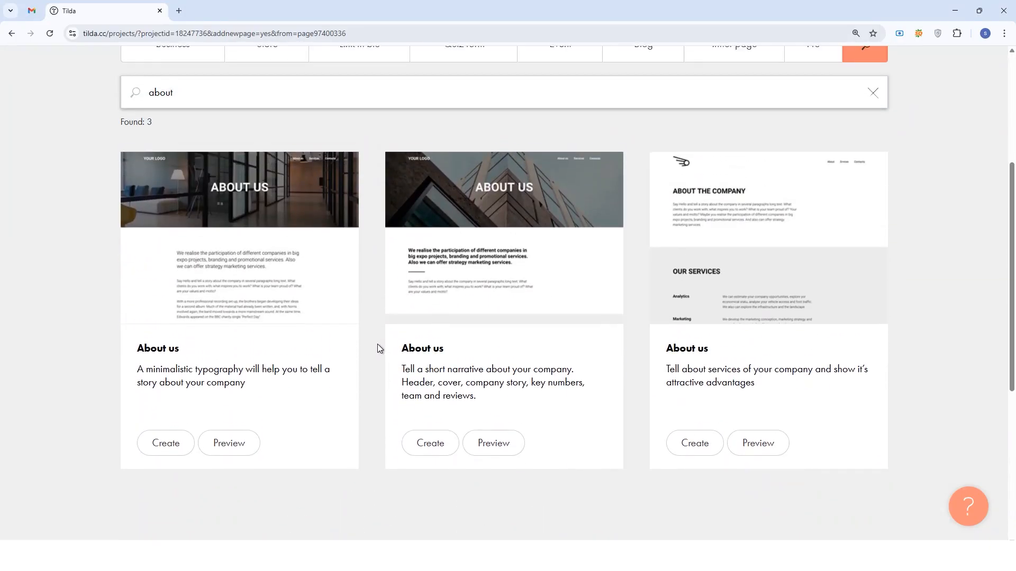
pyautogui.click(168, 447)
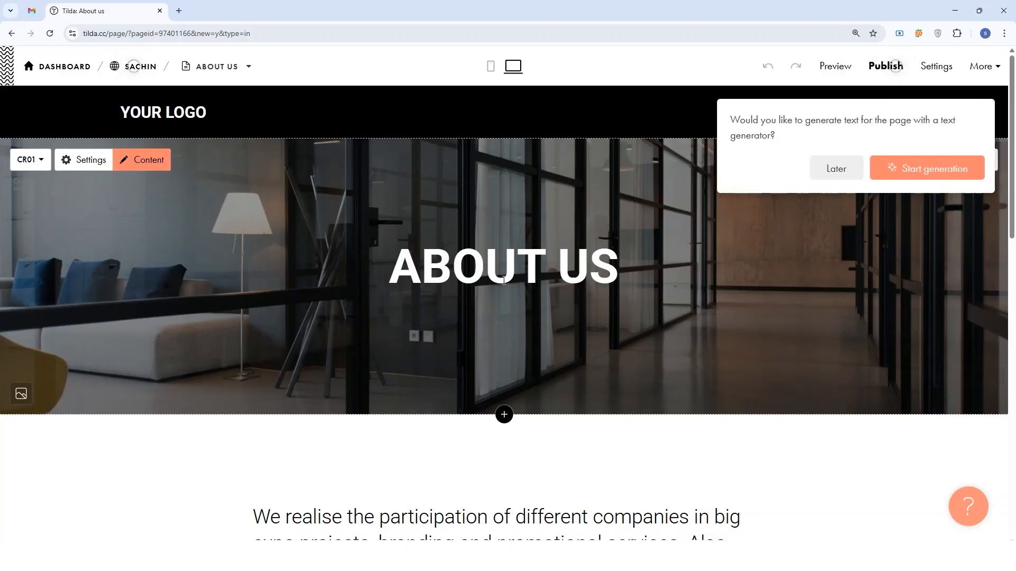
# Start the text generator for the About us page and review the SmileNest Dental Care website description.
pyautogui.click(914, 177)
pyautogui.scroll(-2, 817, 224)
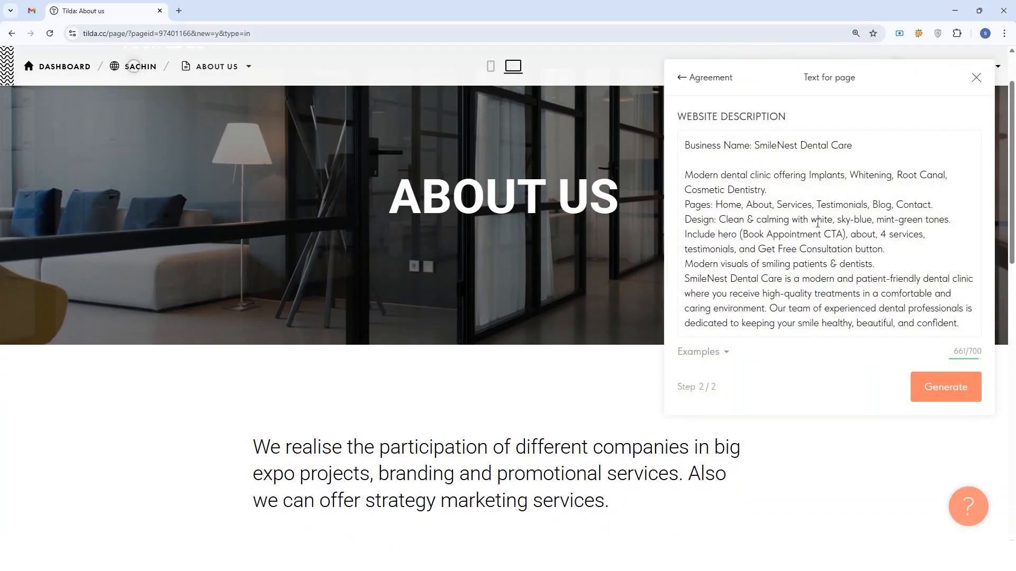
pyautogui.click(899, 254)
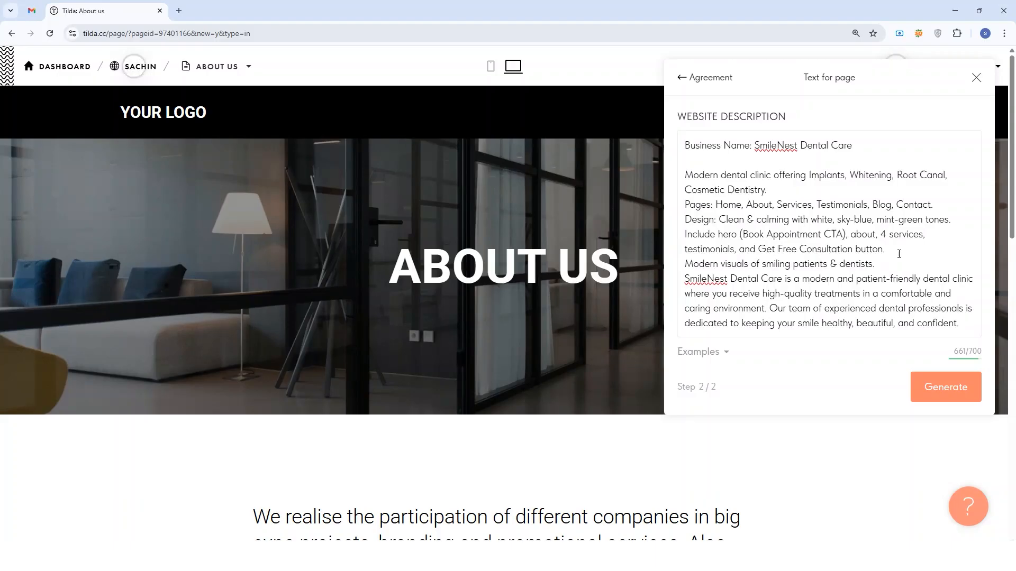
# Open the Dental Clinic page and rename it SmileNest Dental Care, copying the business name from the Word document.
pyautogui.click(216, 66)
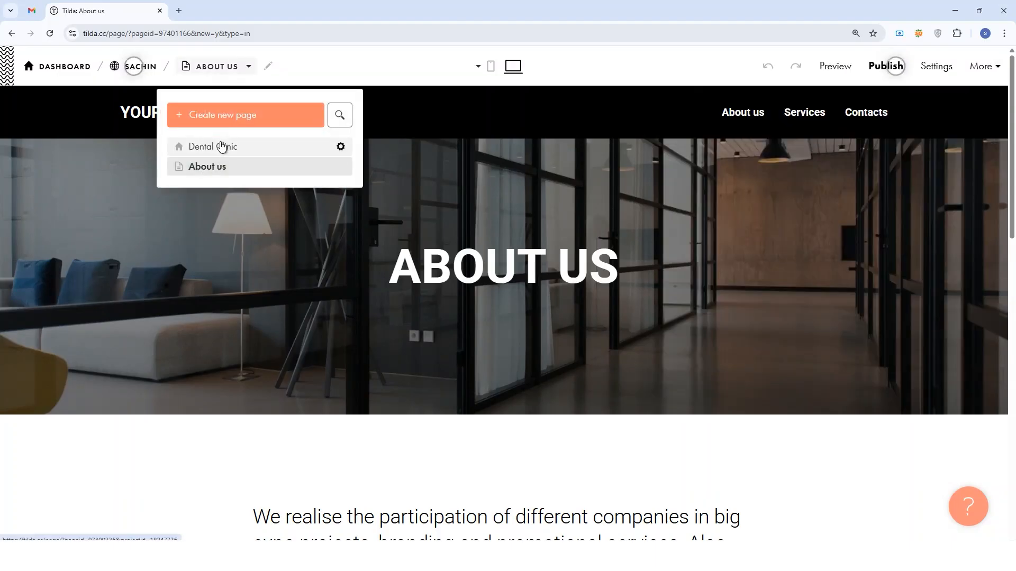
pyautogui.click(222, 147)
pyautogui.click(247, 72)
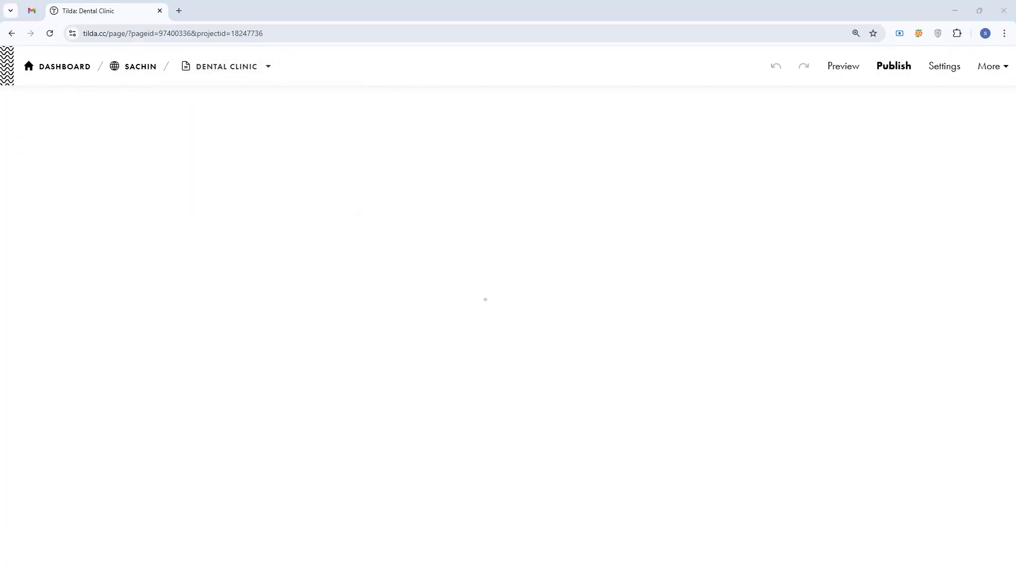
pyautogui.hotkey('alt', 'Tab')
pyautogui.keyDown('shift'); pyautogui.click(345, 250); pyautogui.keyUp('shift')
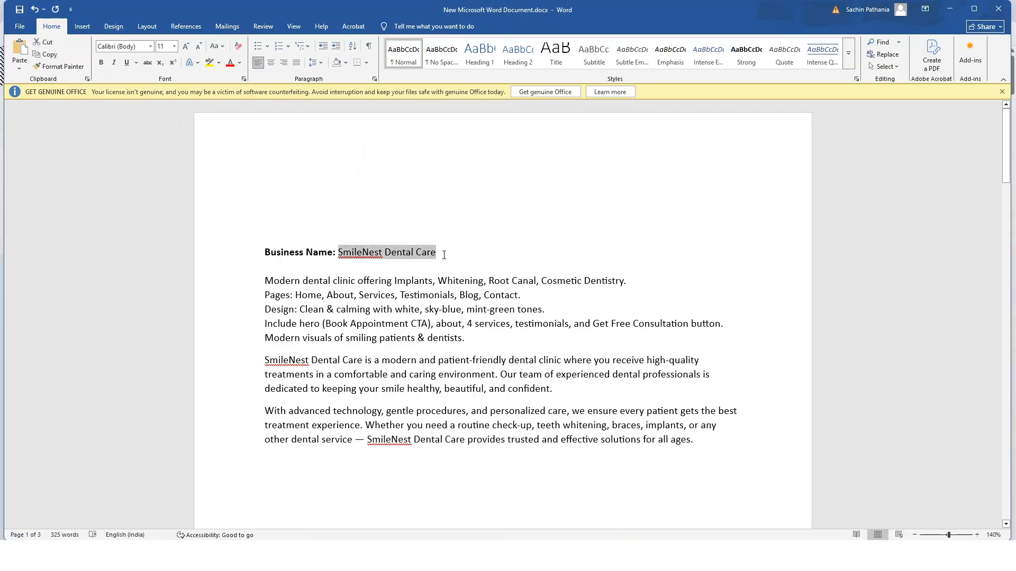
pyautogui.hotkey('alt', 'Tab')
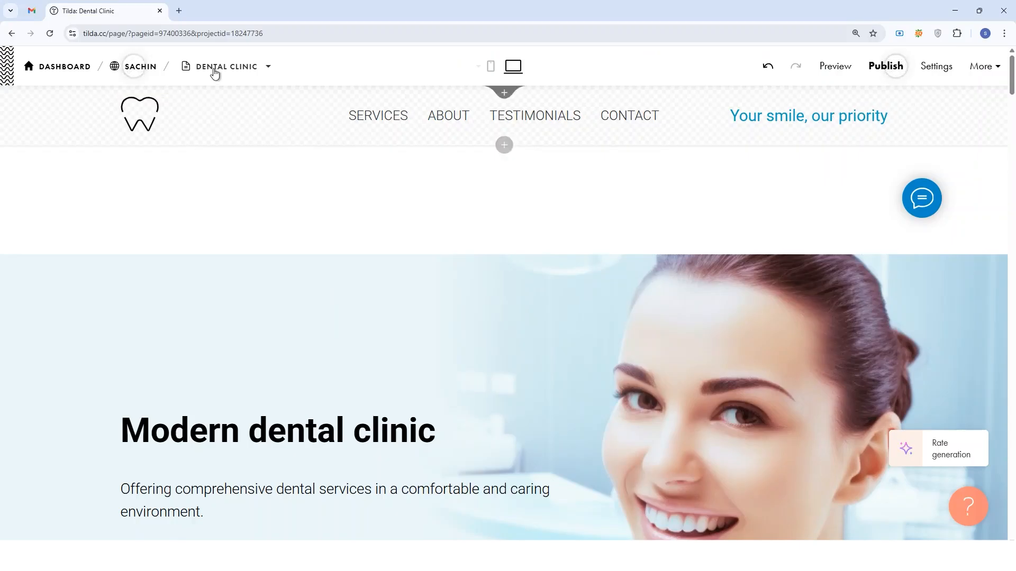
# Try inline editing on the hero's "Modern dental clinic" title and the description below it.
pyautogui.click(287, 435)
pyautogui.tripleClick(329, 429)
pyautogui.scroll(-1, 371, 392)
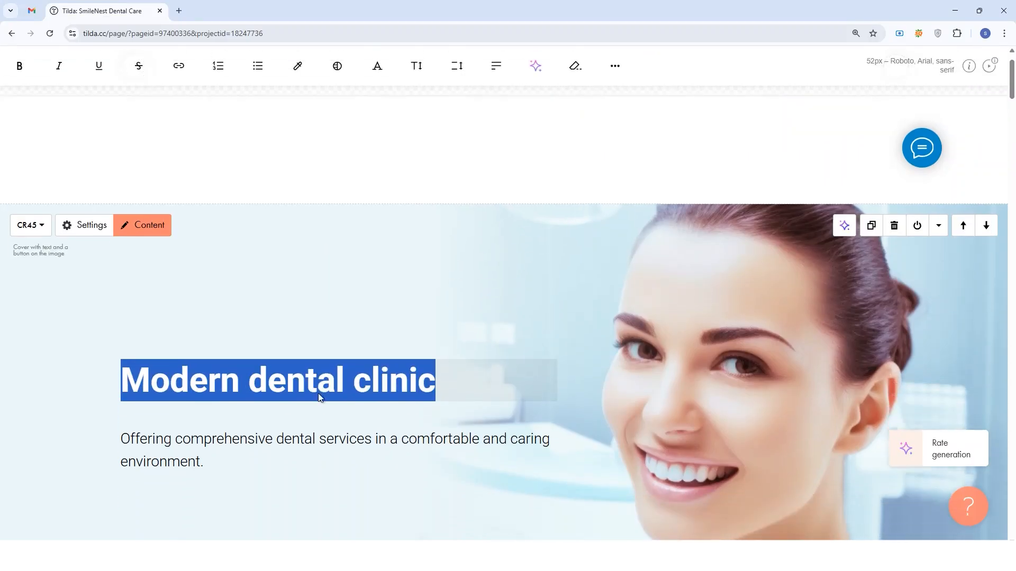
pyautogui.click(406, 358)
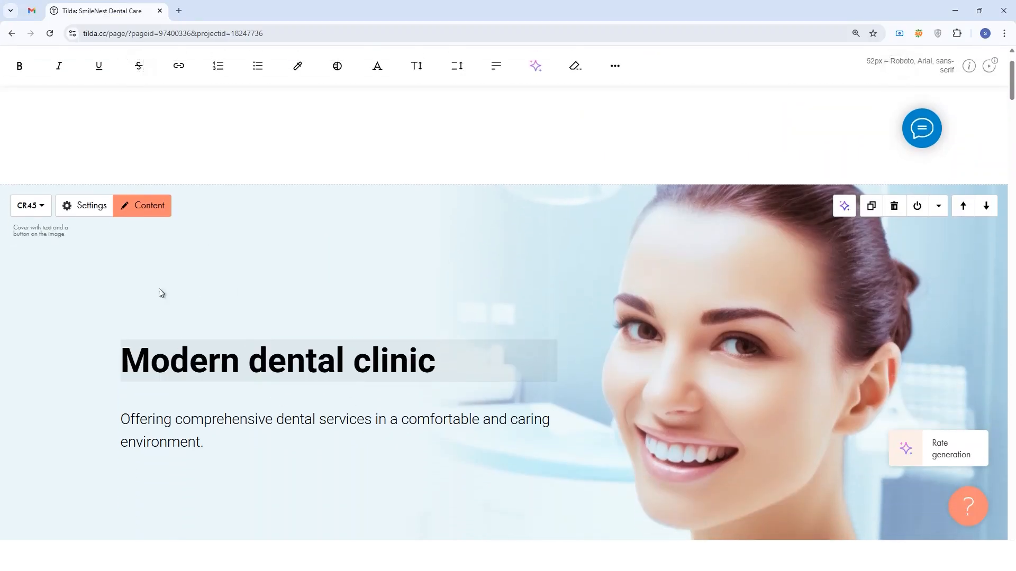
pyautogui.click(154, 240)
pyautogui.click(304, 419)
pyautogui.scroll(-2, 334, 332)
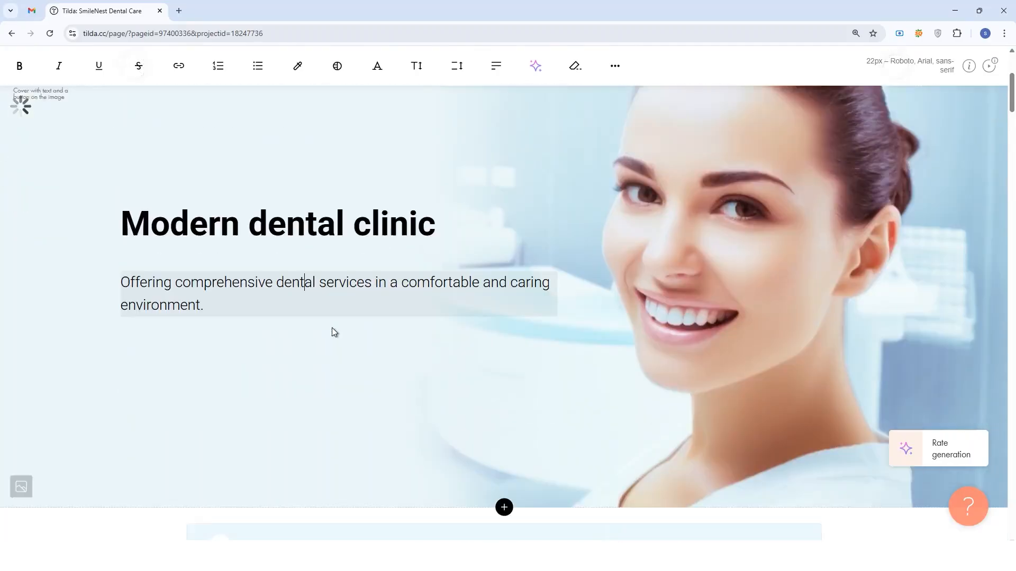
# Examine the cover block's content fields, close them and open the block insertion point below the cover.
pyautogui.scroll(-1, 334, 332)
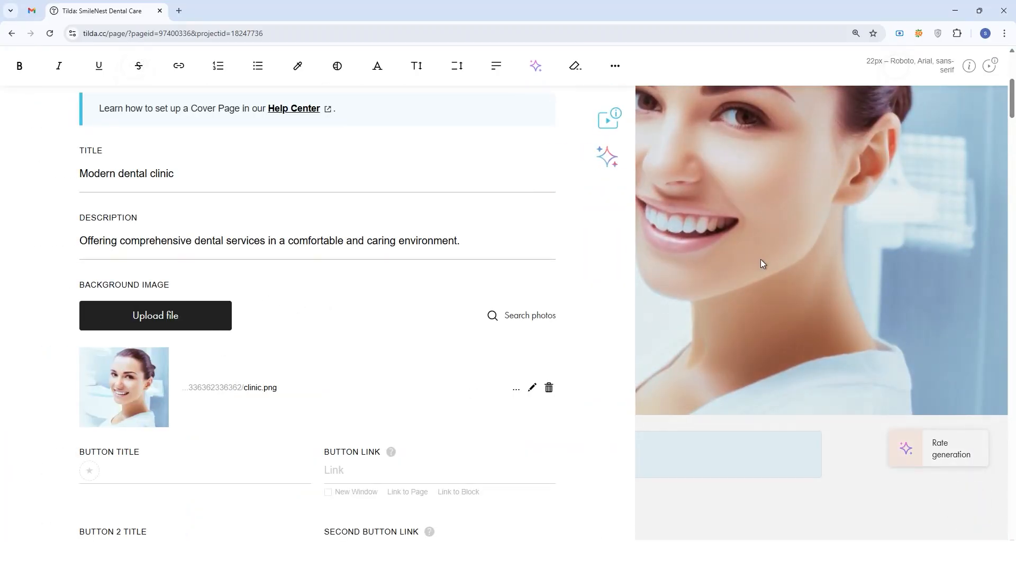
pyautogui.click(760, 259)
pyautogui.scroll(-3, 476, 253)
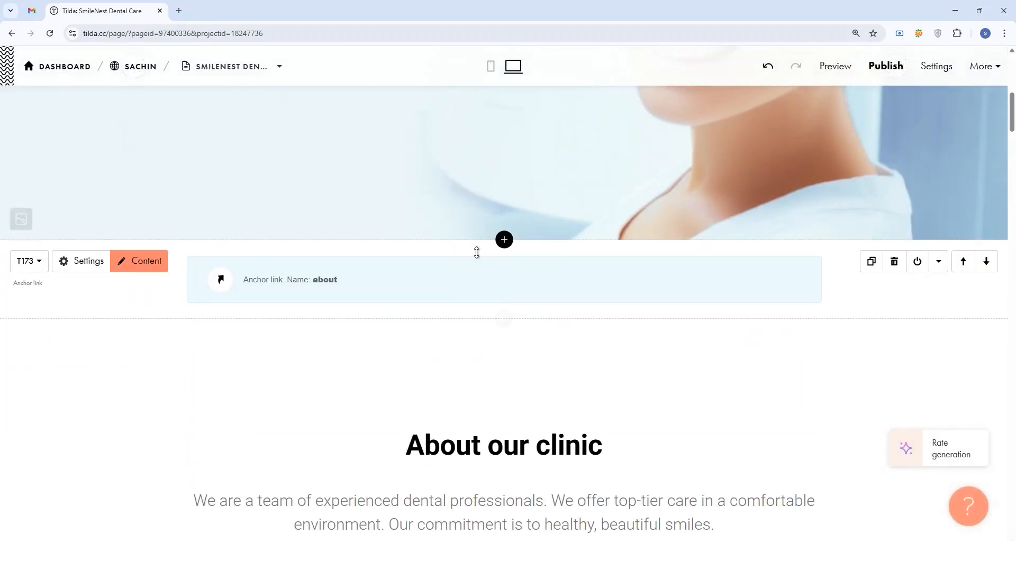
pyautogui.click(507, 241)
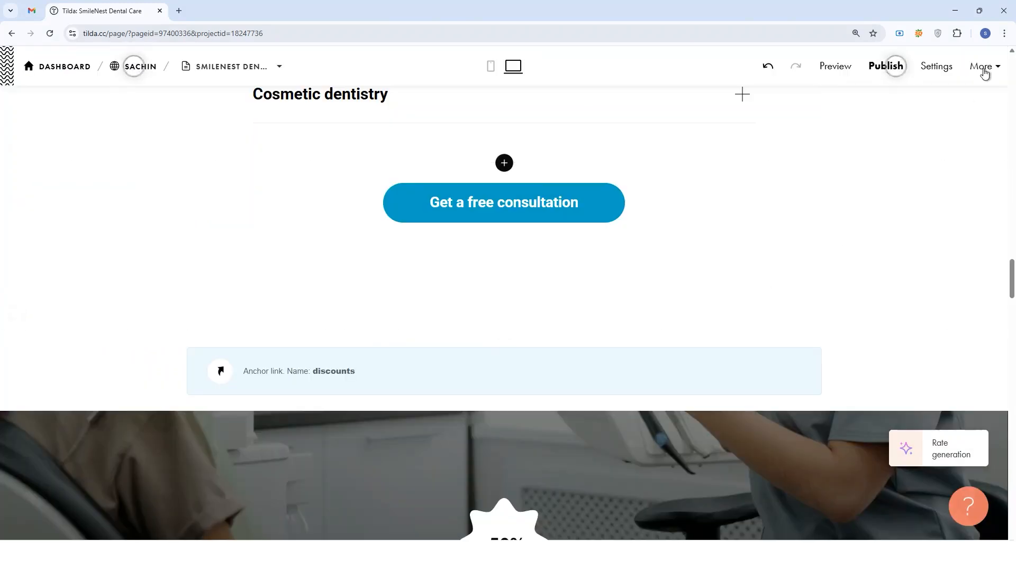
# Open Plans and Billing, review the Tilda Personal and Business prices and expand the list of plans.
pyautogui.click(996, 67)
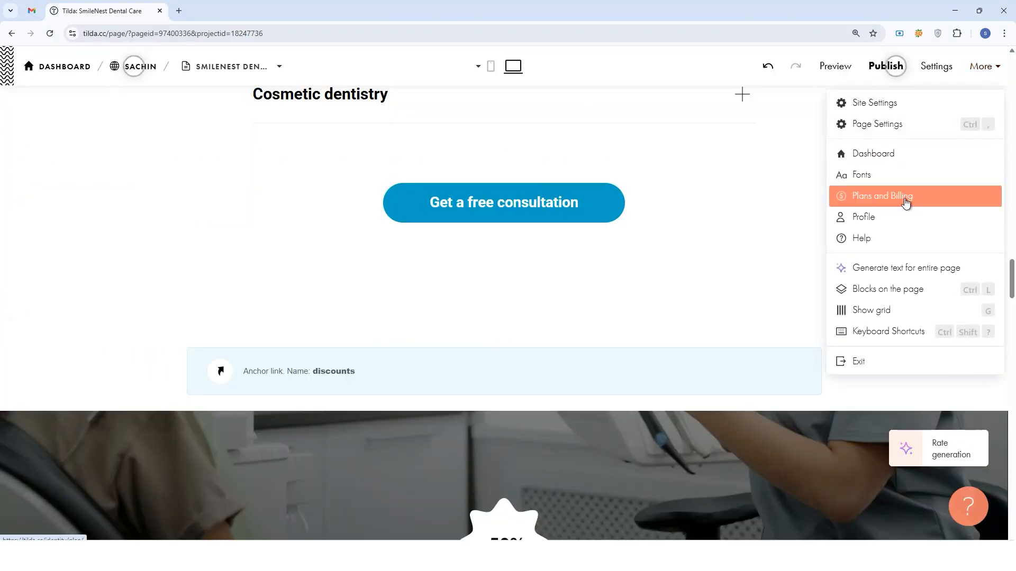
pyautogui.click(904, 203)
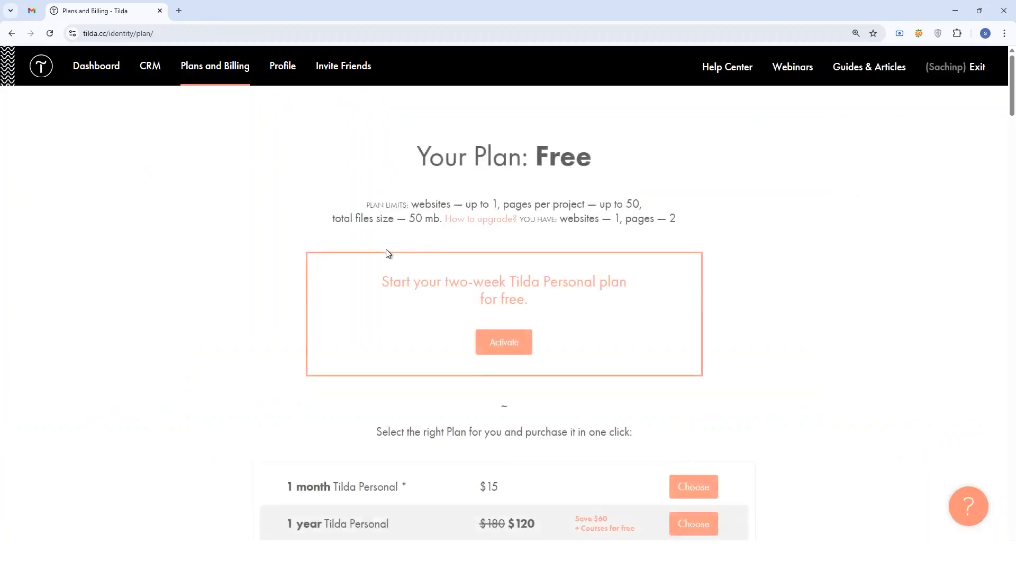
pyautogui.scroll(-5, 499, 249)
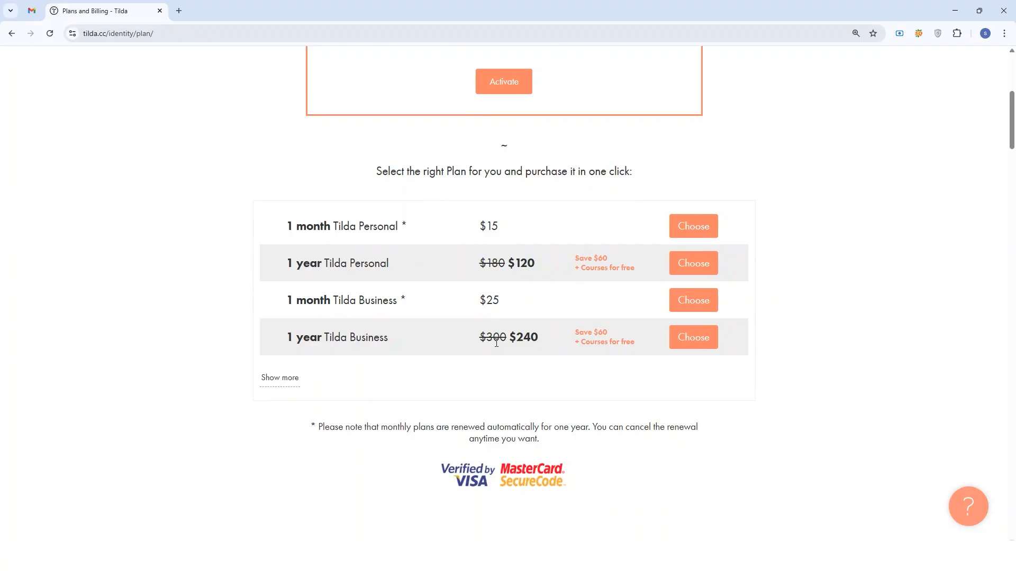
pyautogui.click(280, 388)
pyautogui.scroll(-2, 527, 304)
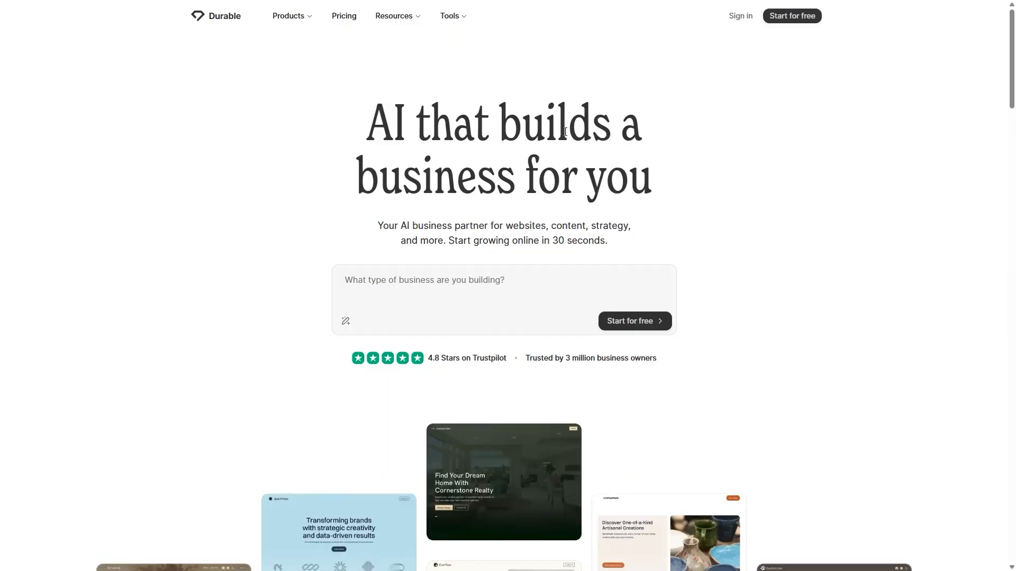
pyautogui.scroll(-10, 565, 132)
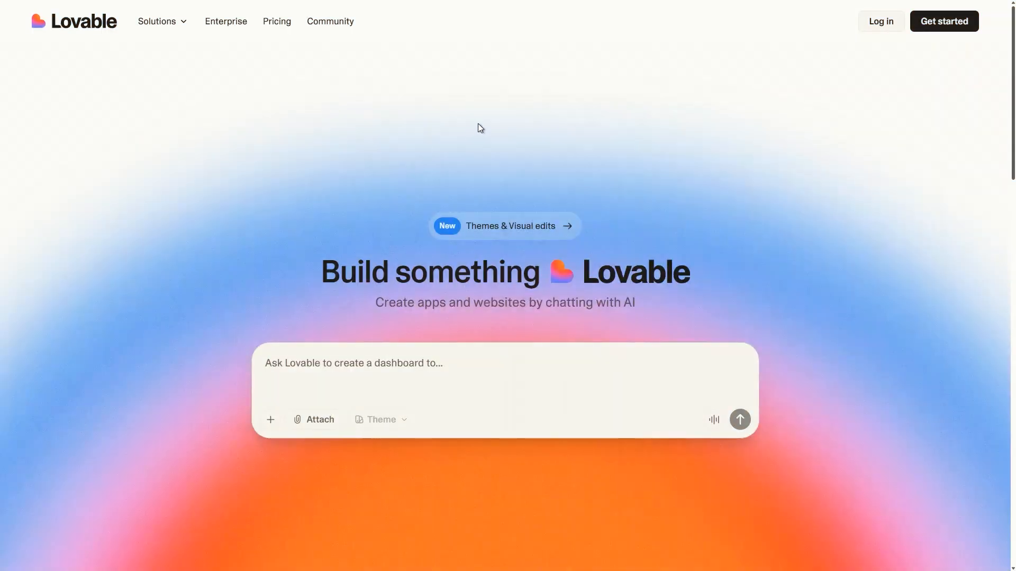
pyautogui.scroll(-10, 480, 128)
pyautogui.scroll(3, 481, 128)
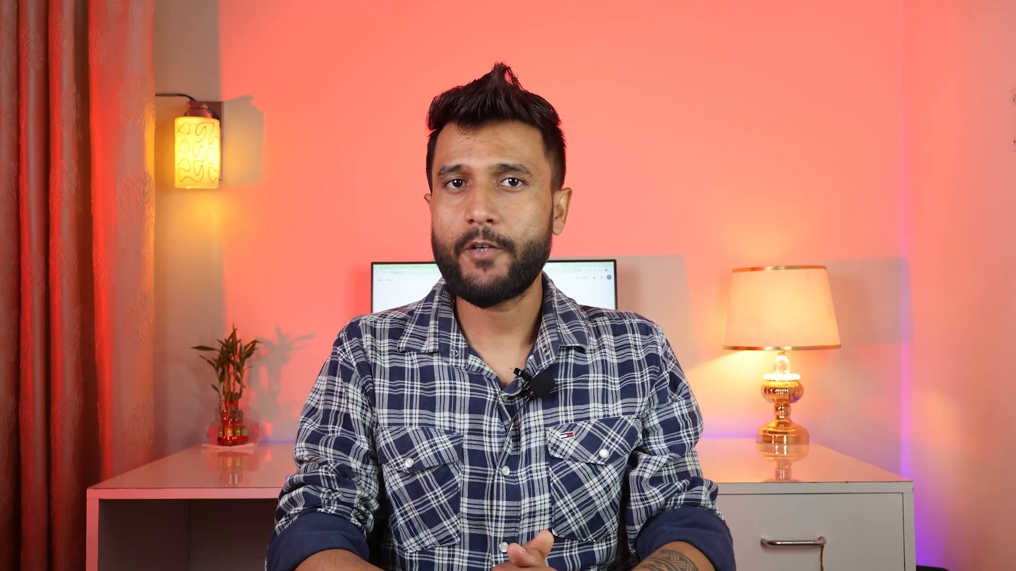